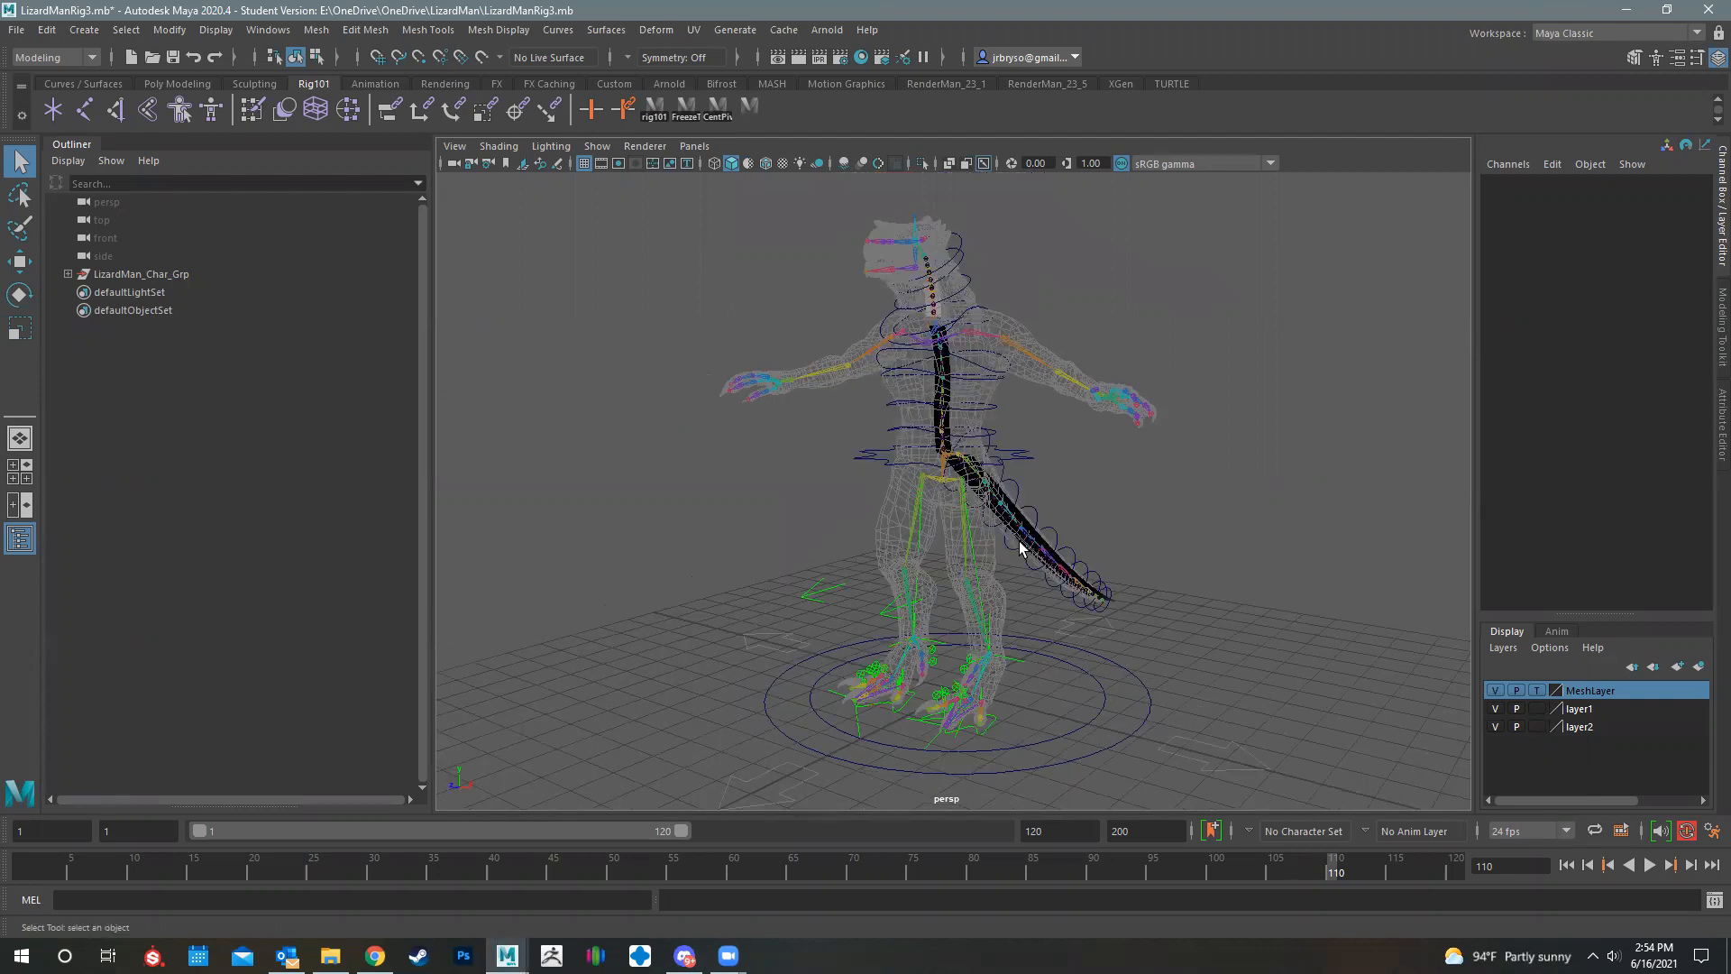
- Expand the entire LizardMan_Char_Grp hierarchy and look through its arm, spine and tail joints
{"action": "key", "text": "alt"}
{"action": "left_click_drag", "start_coordinate": [893, 623], "coordinate": [979, 539], "text": "alt"}
{"action": "left_click_drag", "start_coordinate": [962, 609], "coordinate": [962, 666], "text": "alt"}
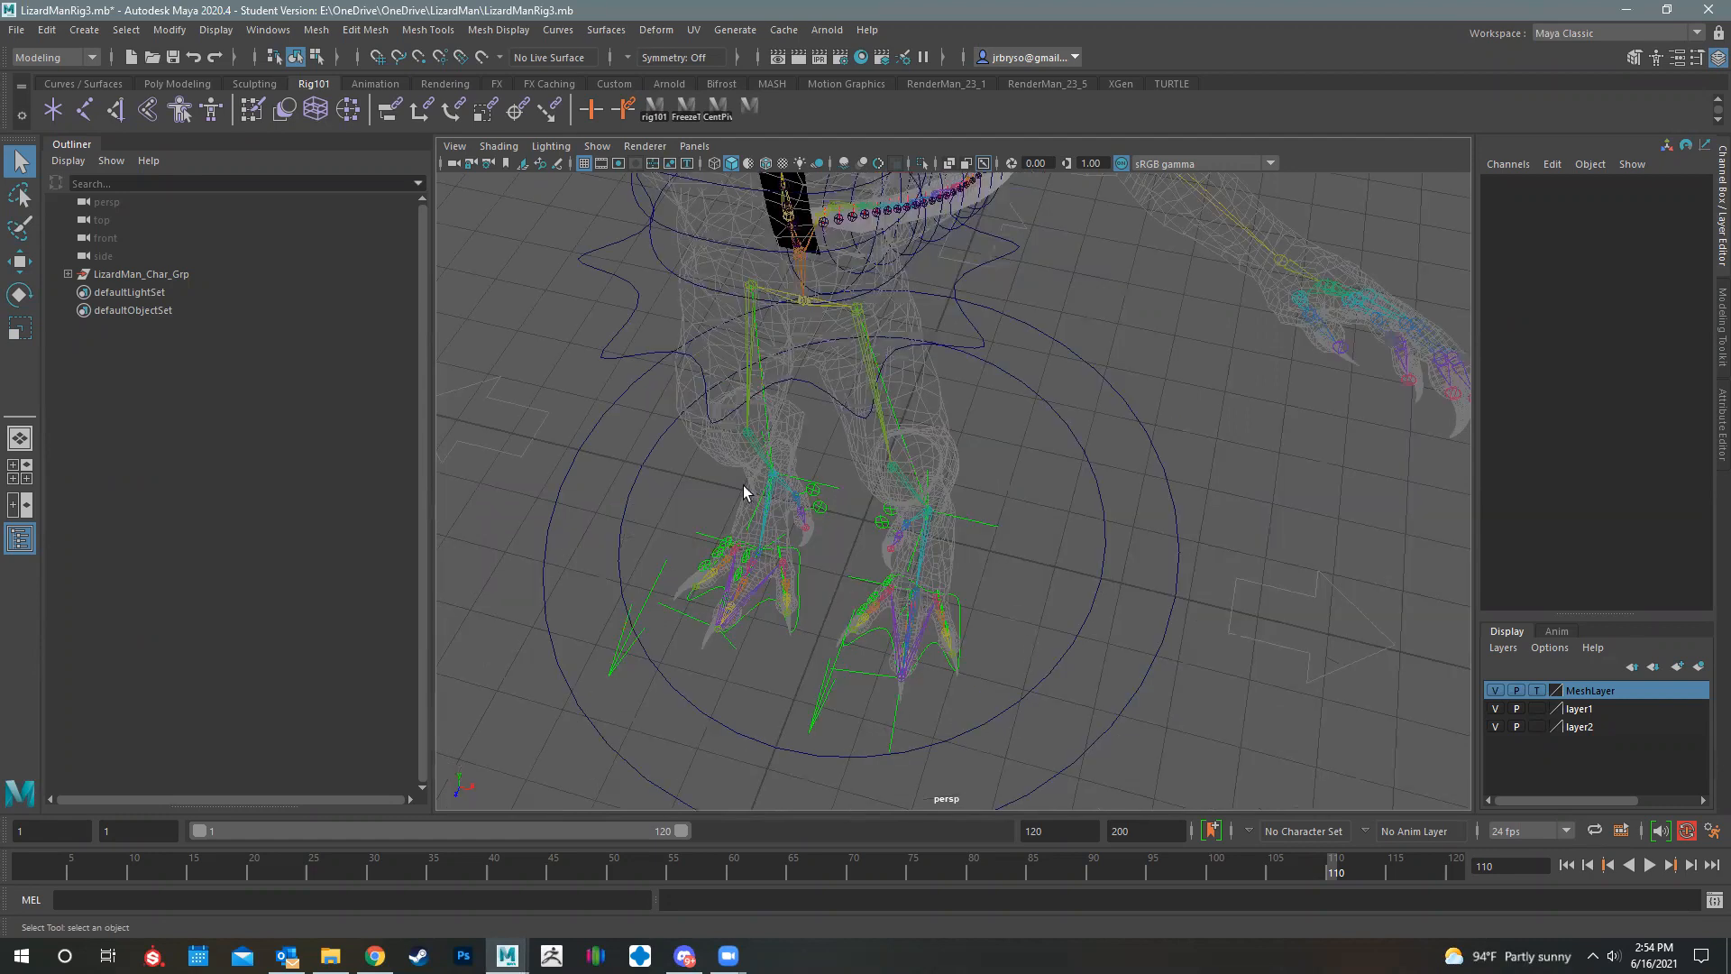
{"action": "left_click_drag", "start_coordinate": [744, 492], "coordinate": [695, 379], "text": "alt"}
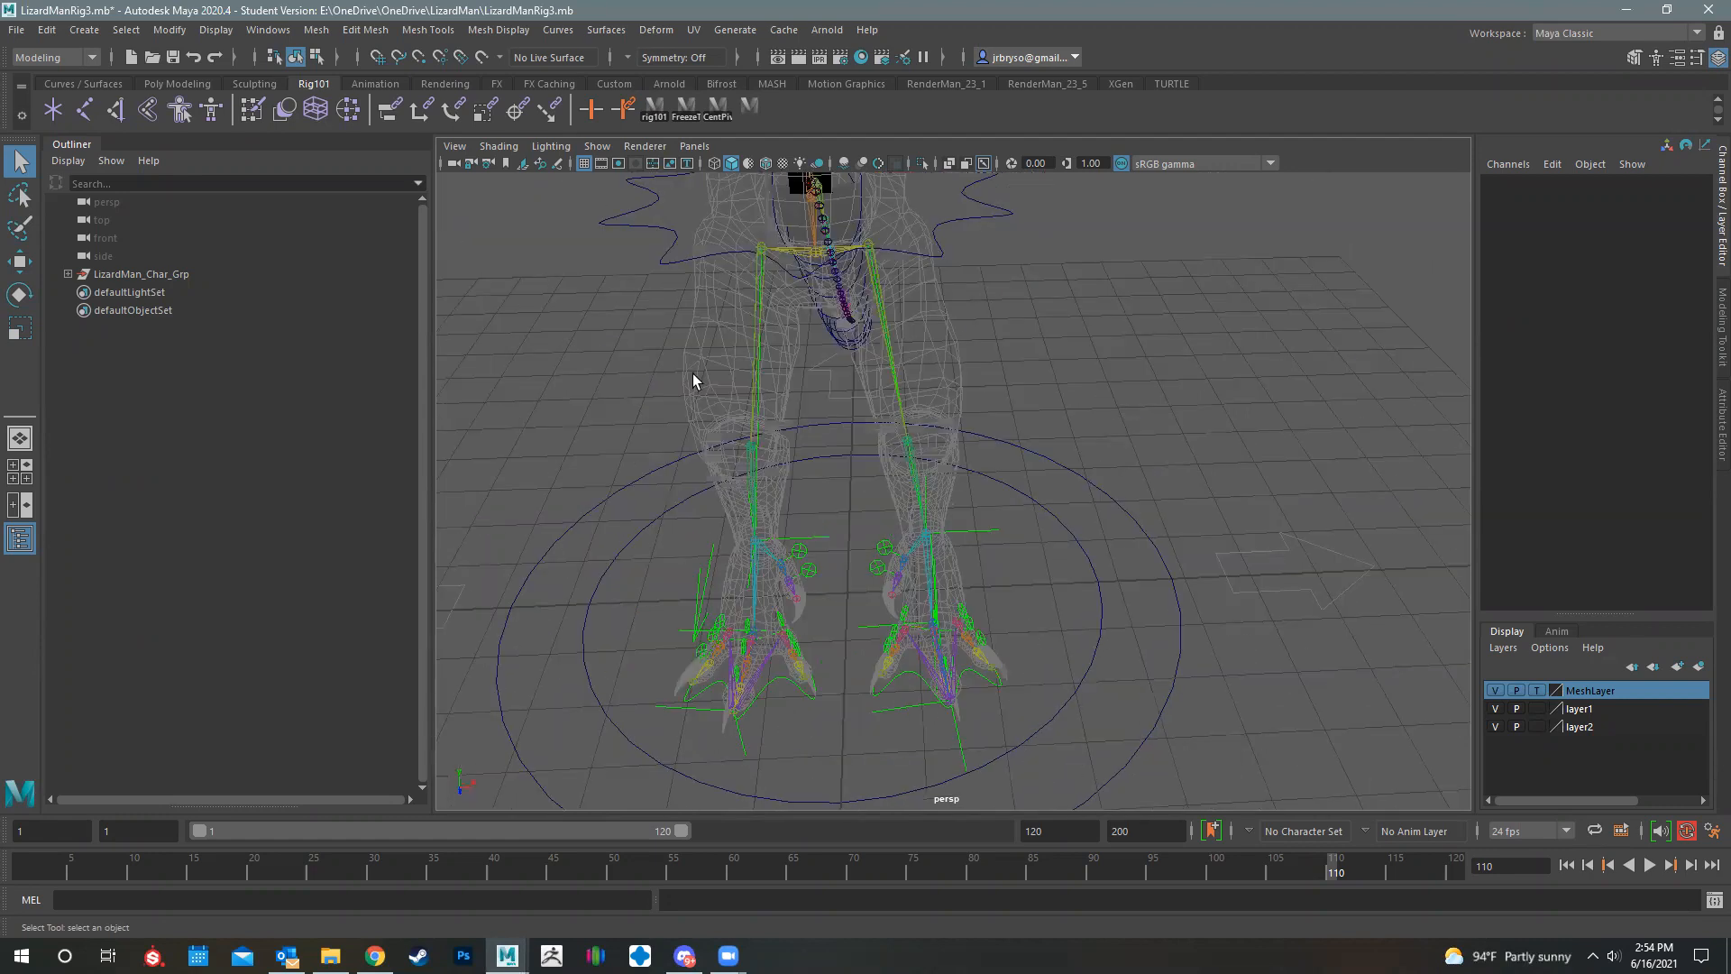
{"action": "left_click_drag", "start_coordinate": [749, 441], "coordinate": [976, 556], "text": "alt"}
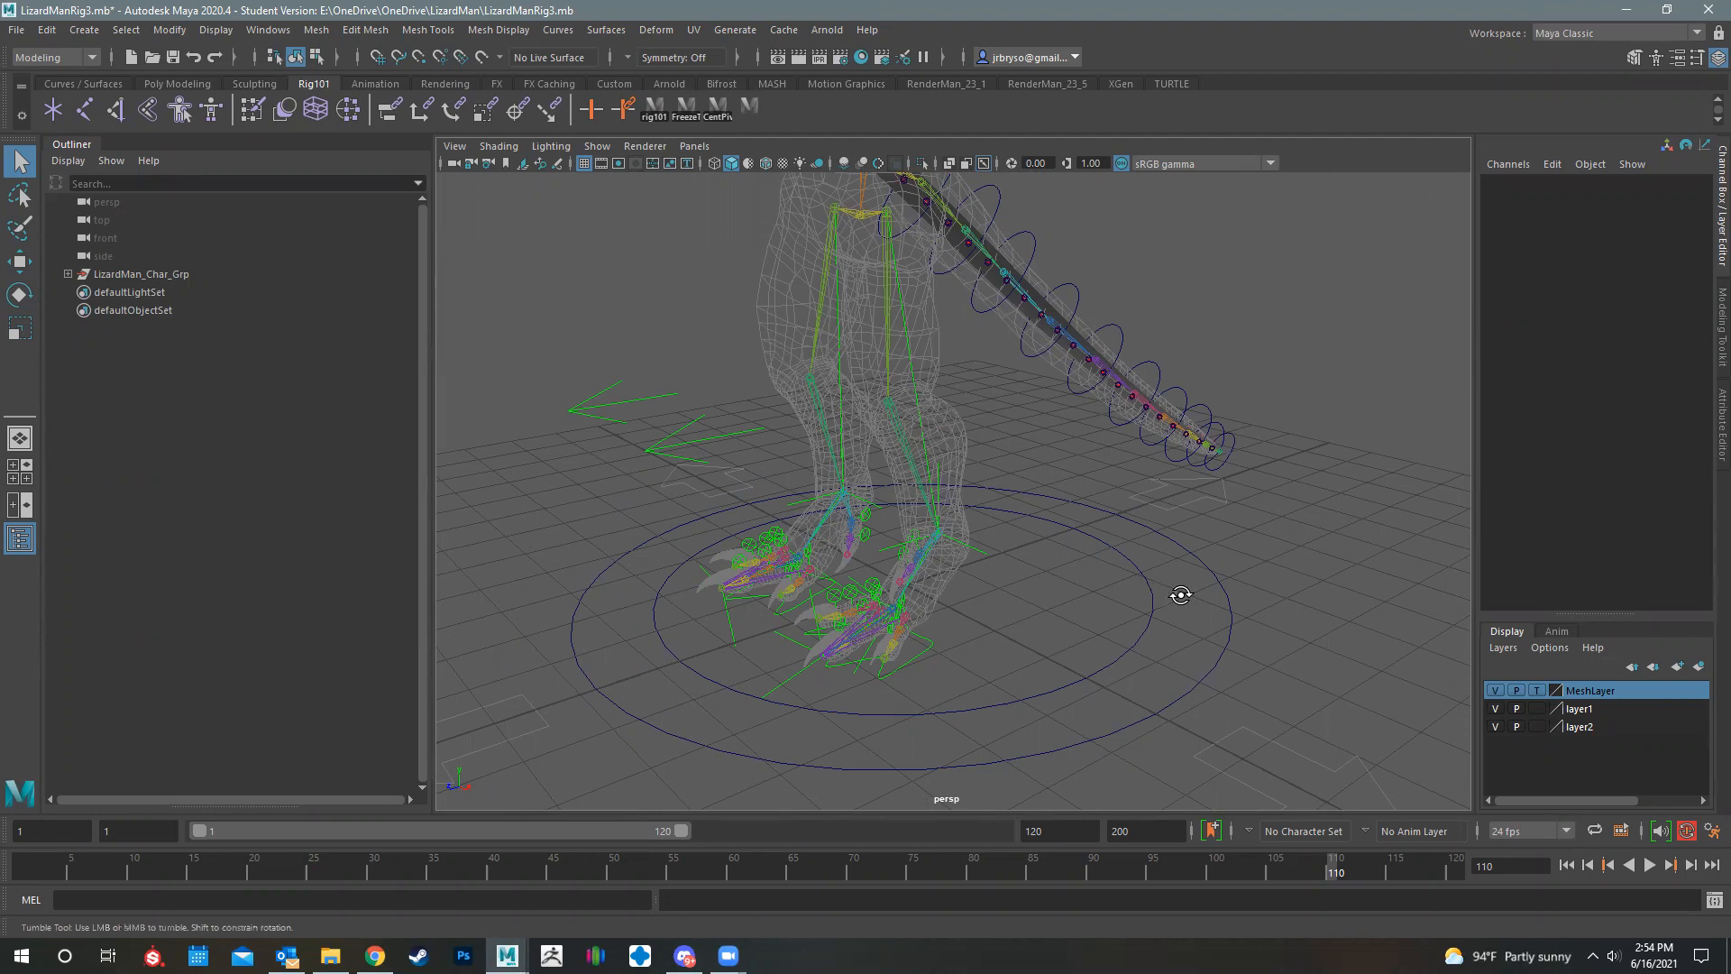
{"action": "left_click_drag", "start_coordinate": [835, 499], "coordinate": [784, 469], "text": "alt"}
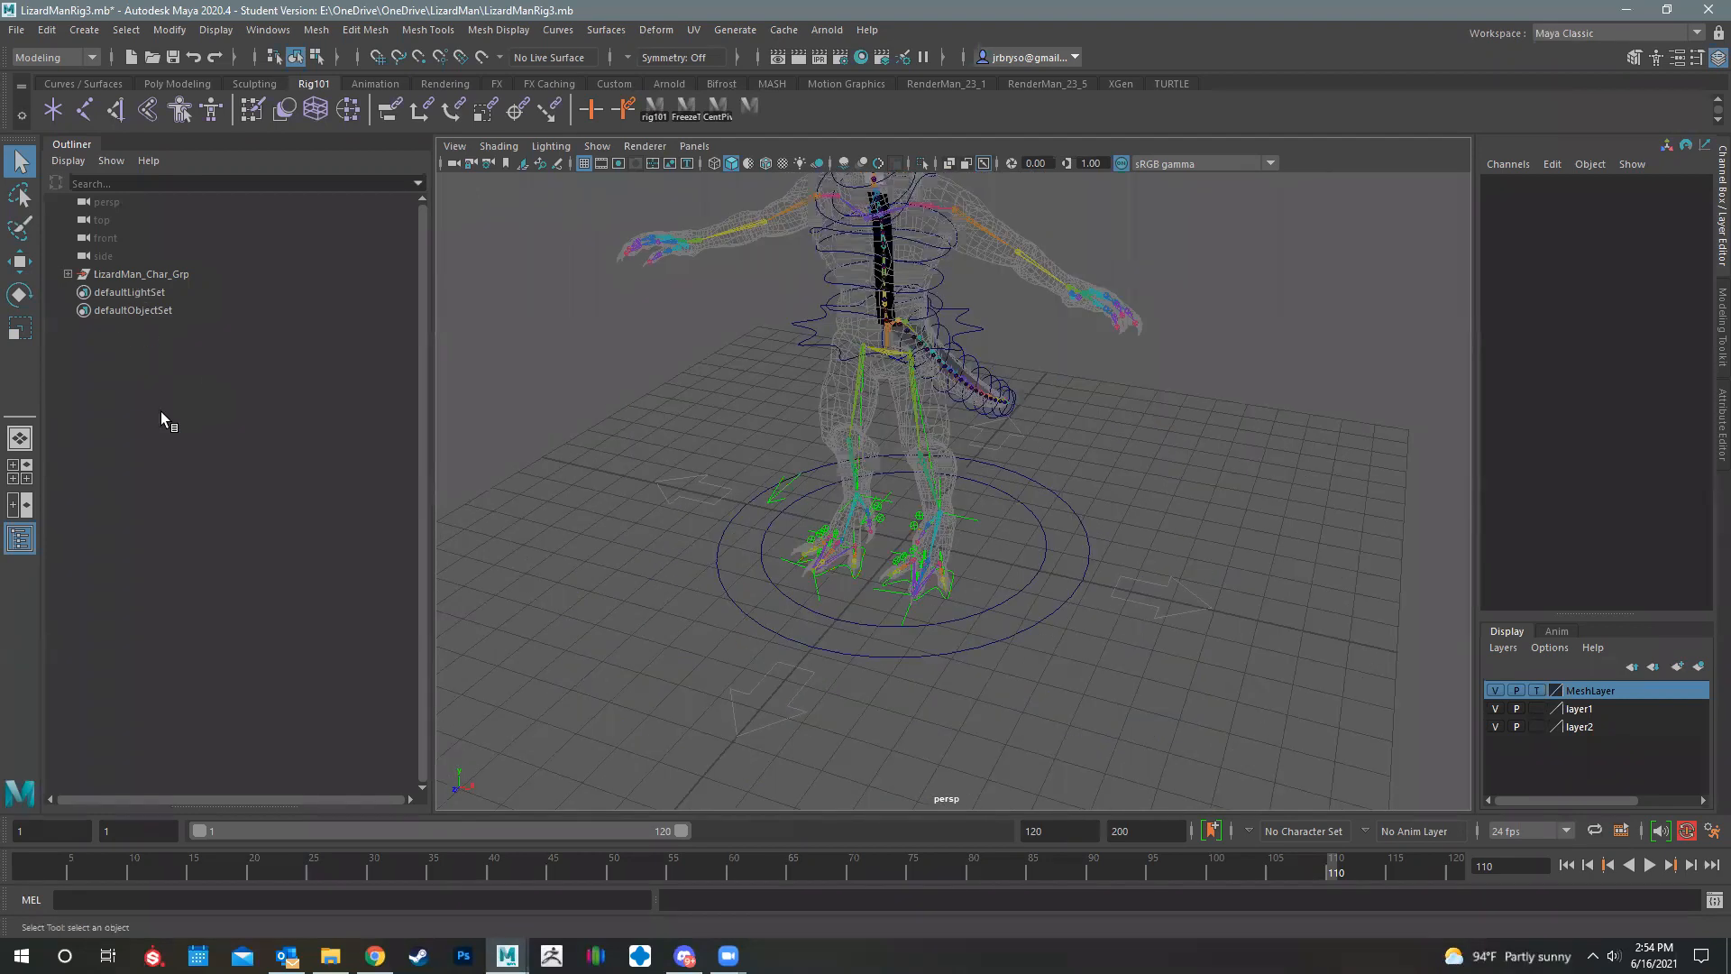
{"action": "left_click", "coordinate": [68, 274], "text": "shift"}
{"action": "scroll", "coordinate": [176, 714], "scroll_direction": "down", "scroll_amount": 3}
{"action": "scroll", "coordinate": [177, 714], "scroll_direction": "down", "scroll_amount": 12}
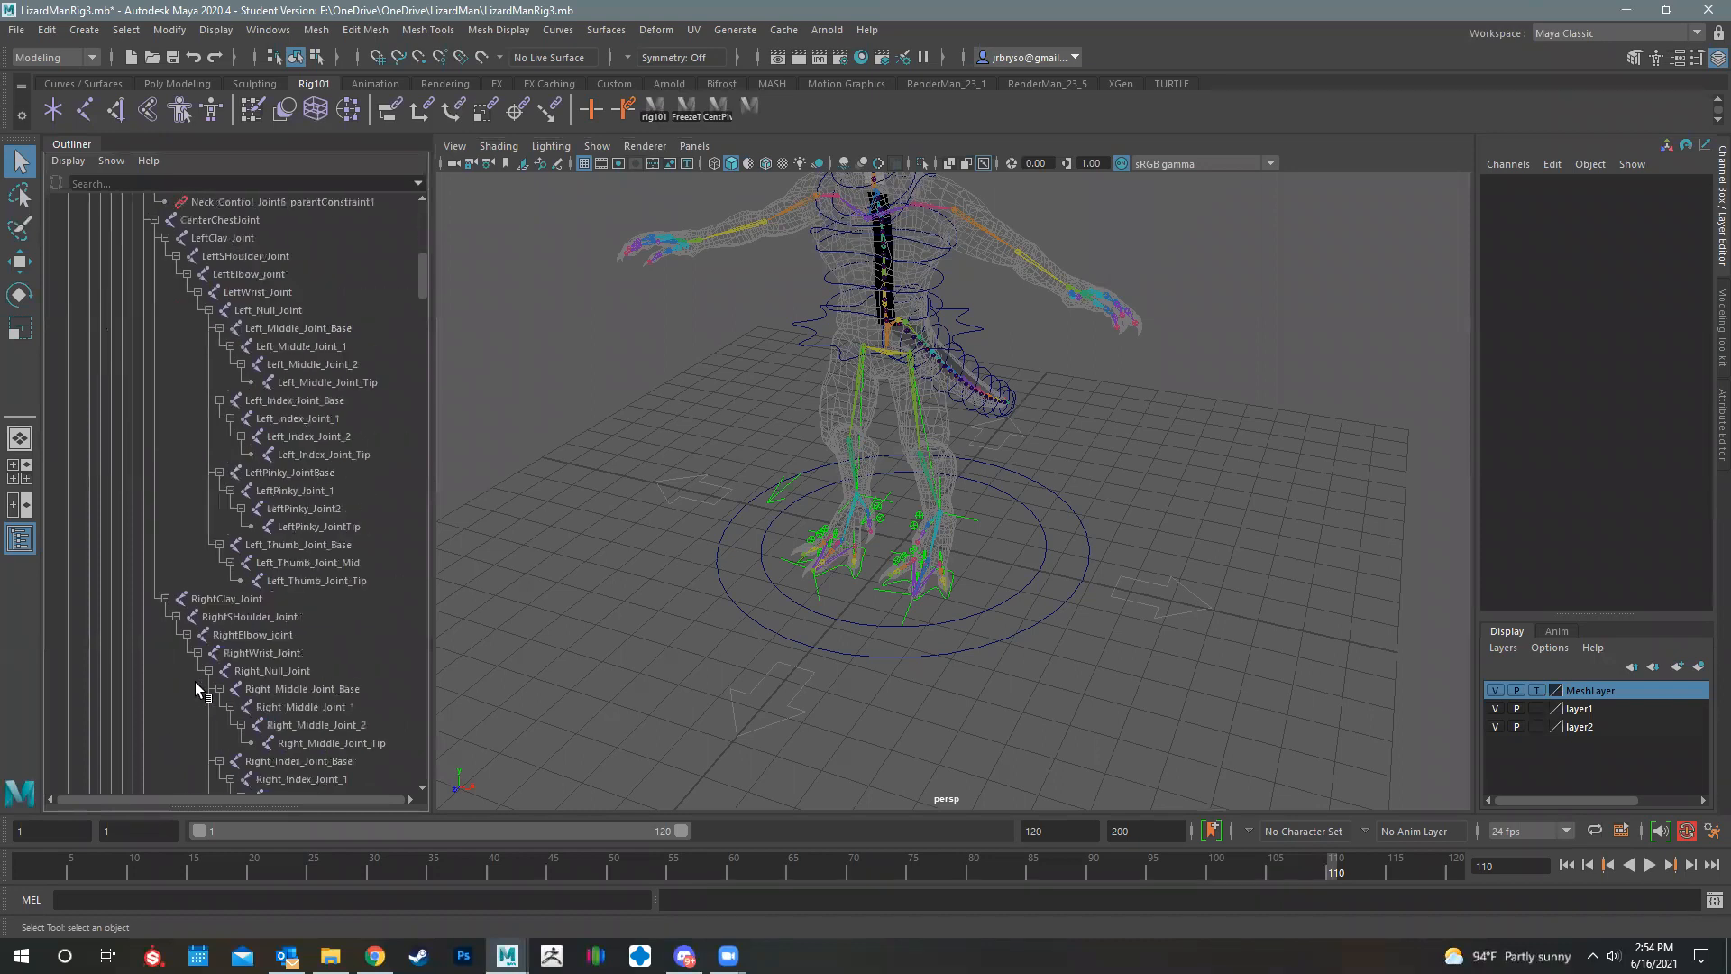
{"action": "scroll", "coordinate": [220, 644], "scroll_direction": "down", "scroll_amount": 3}
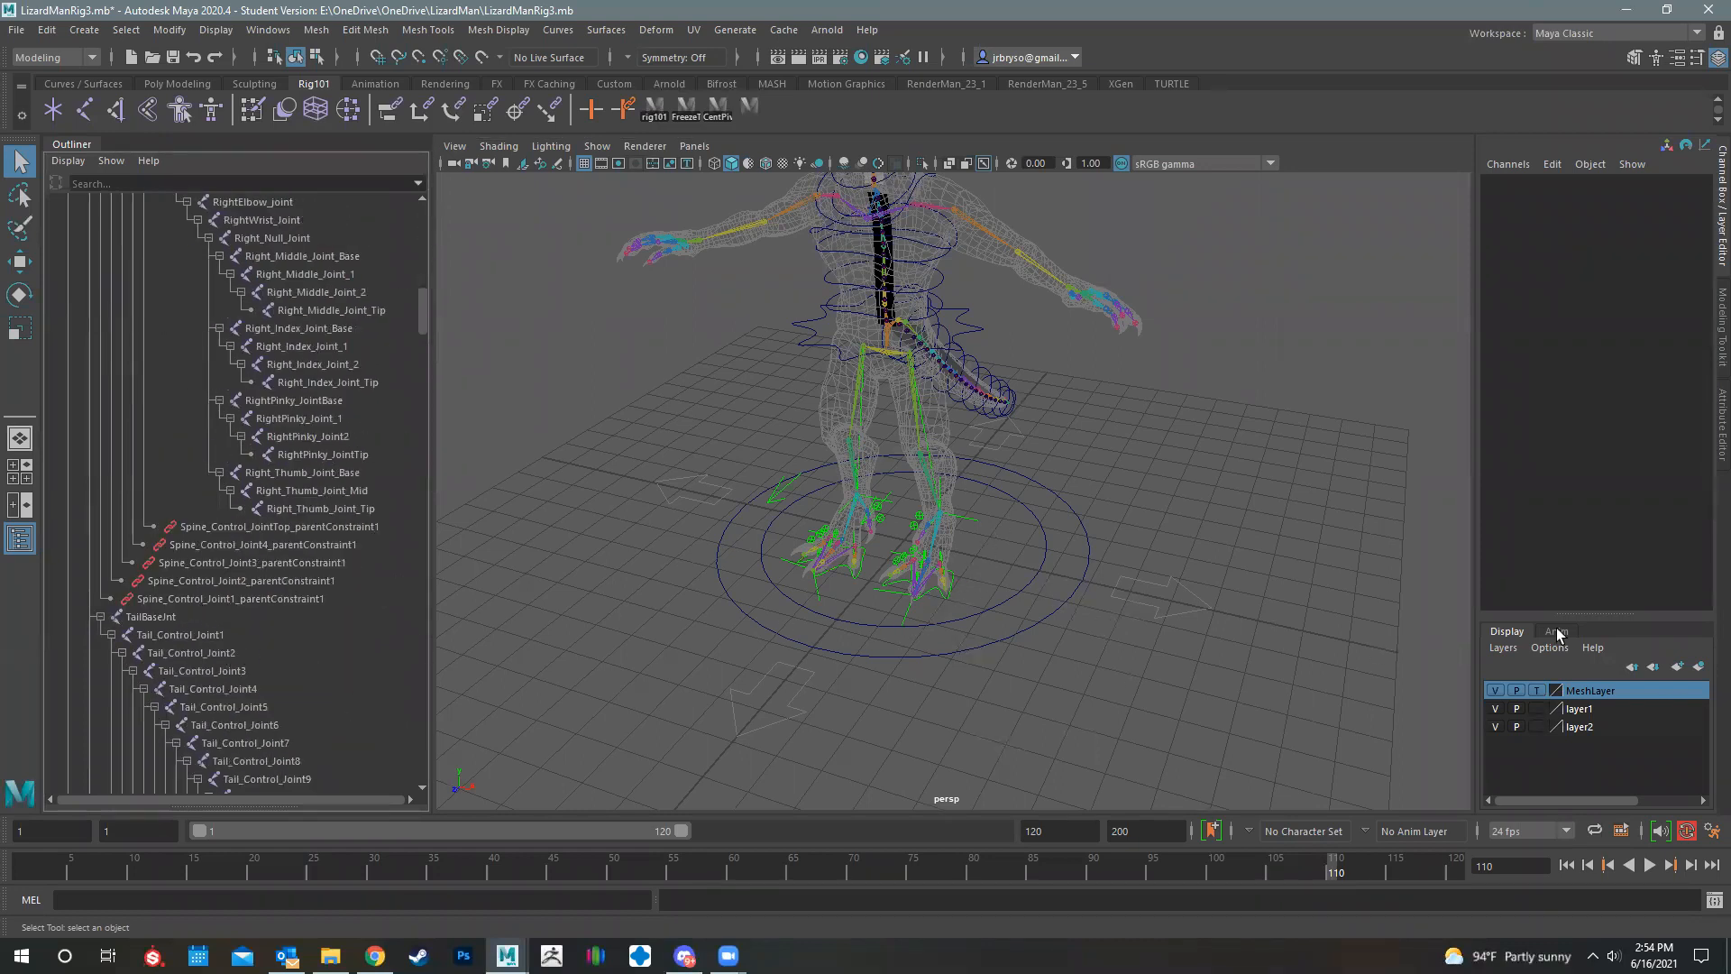
- Inspect the tail ribbon and the neck ribbon up close, together with the joints attached to them
{"action": "middle_click_drag", "start_coordinate": [910, 359], "coordinate": [903, 413], "text": "alt"}
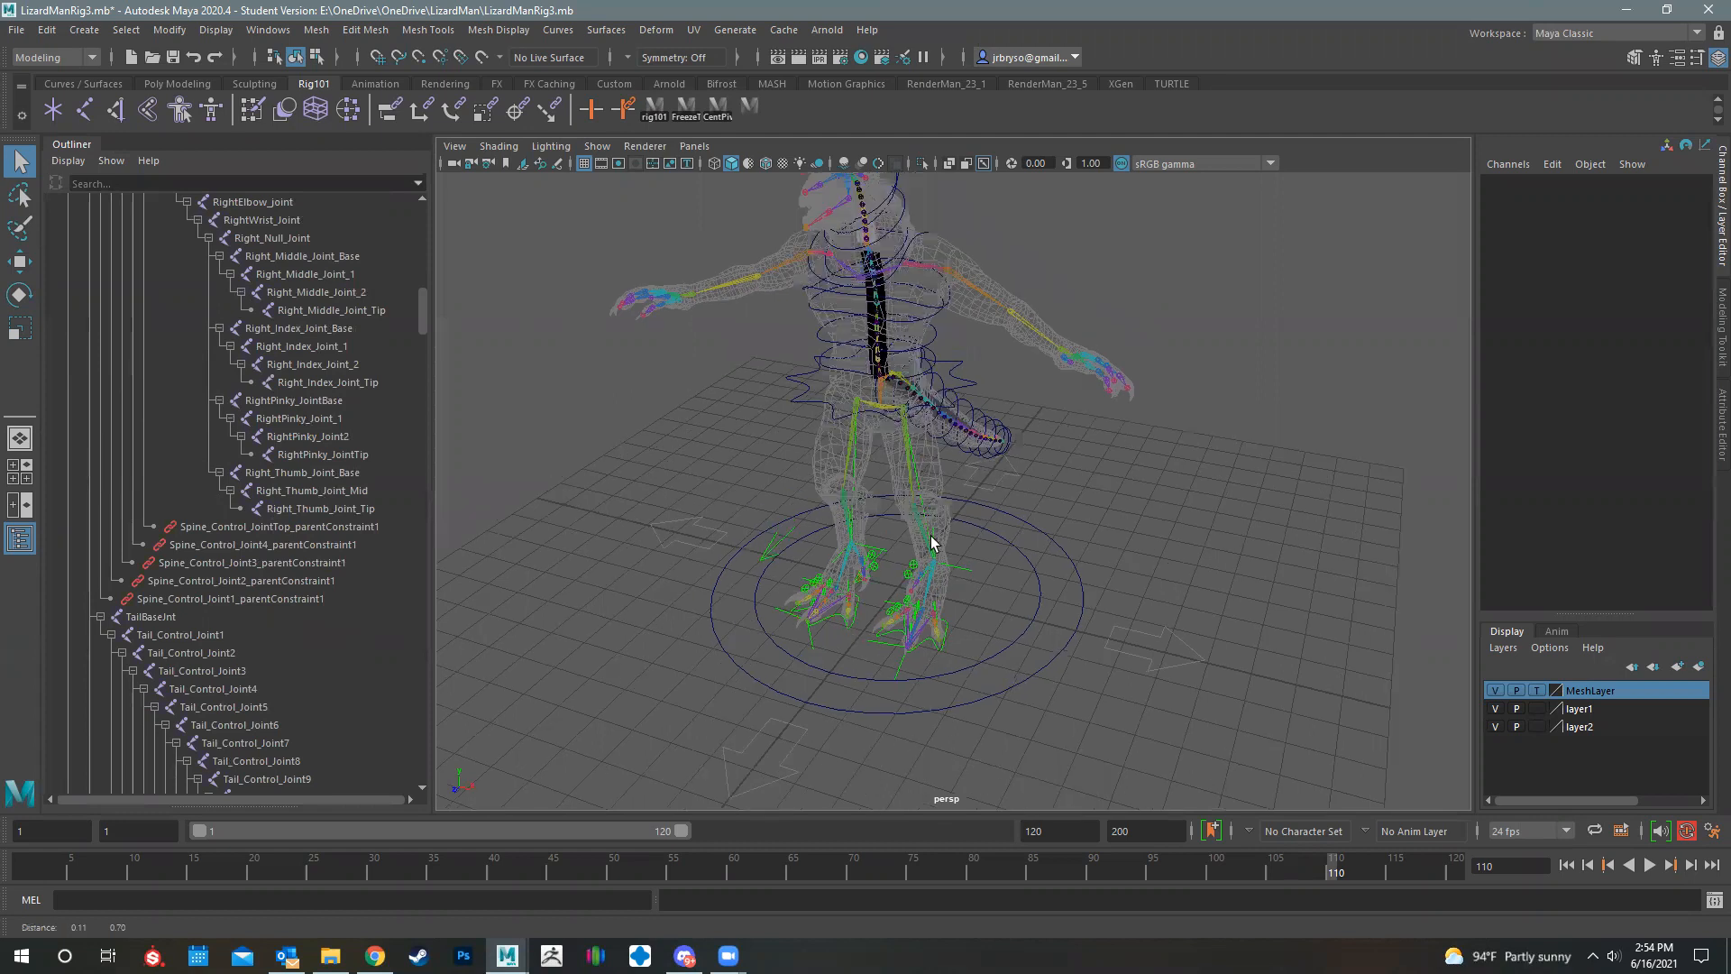
{"action": "right_click_drag", "start_coordinate": [926, 521], "coordinate": [997, 426], "text": "alt"}
{"action": "middle_click_drag", "start_coordinate": [1114, 554], "coordinate": [1142, 501], "text": "alt"}
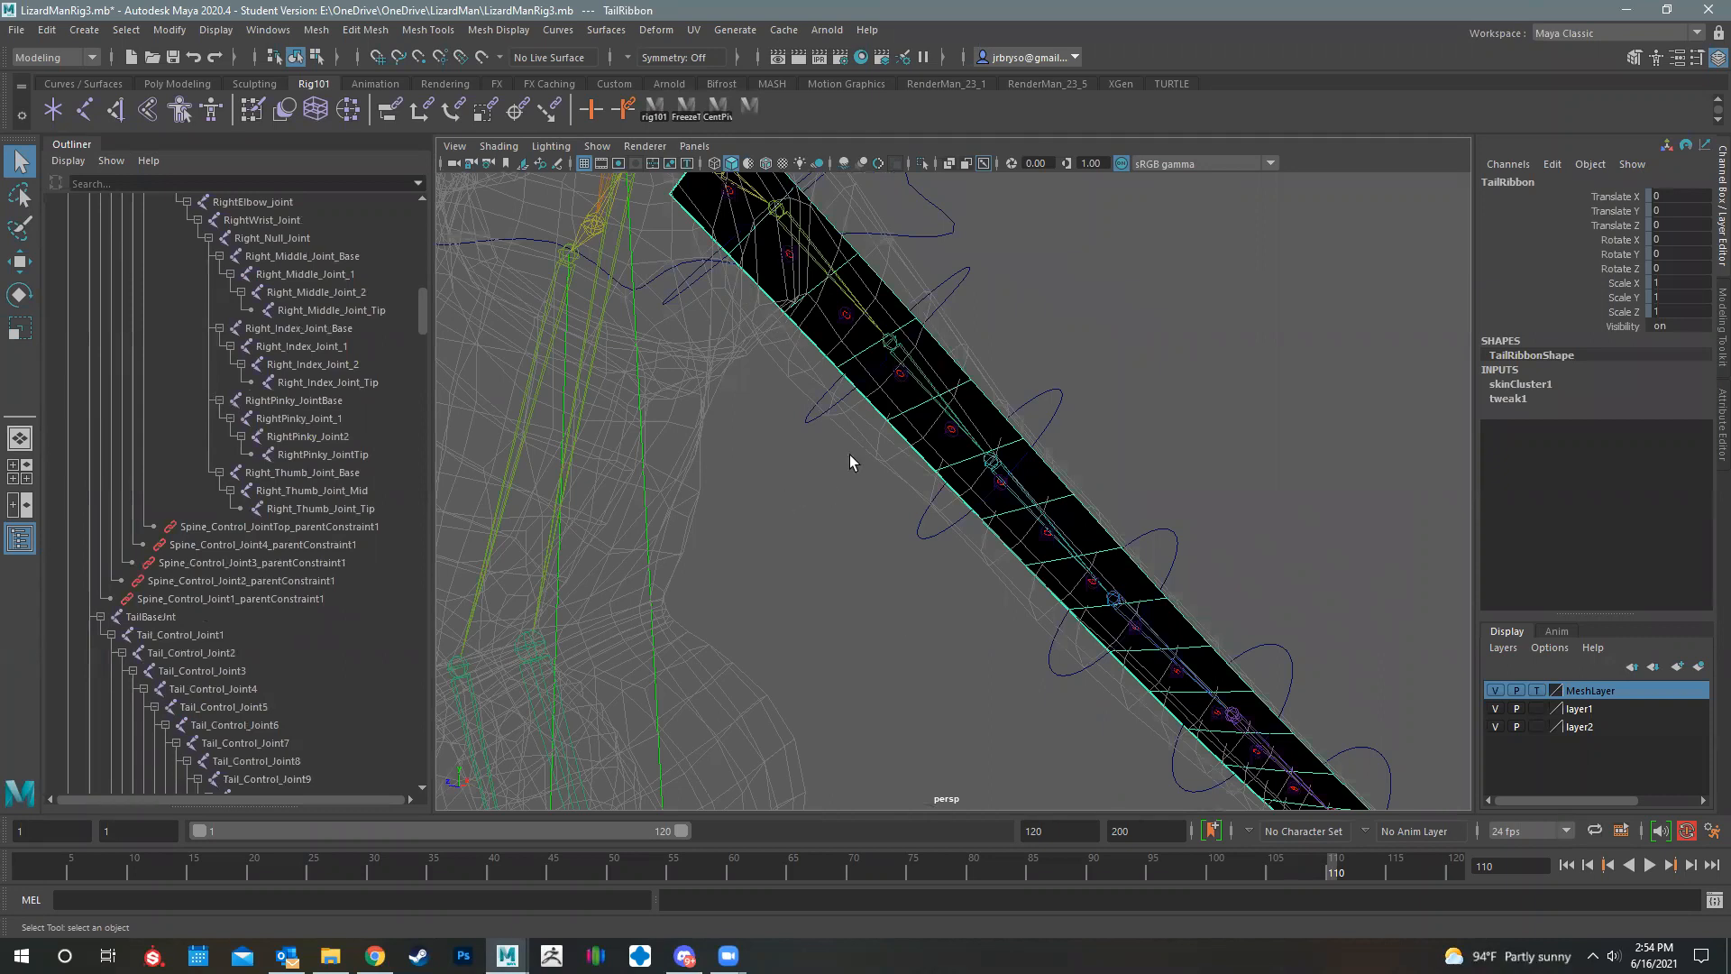
{"action": "middle_click_drag", "start_coordinate": [849, 397], "coordinate": [865, 467], "text": "alt"}
{"action": "middle_click_drag", "start_coordinate": [822, 523], "coordinate": [841, 550], "text": "alt"}
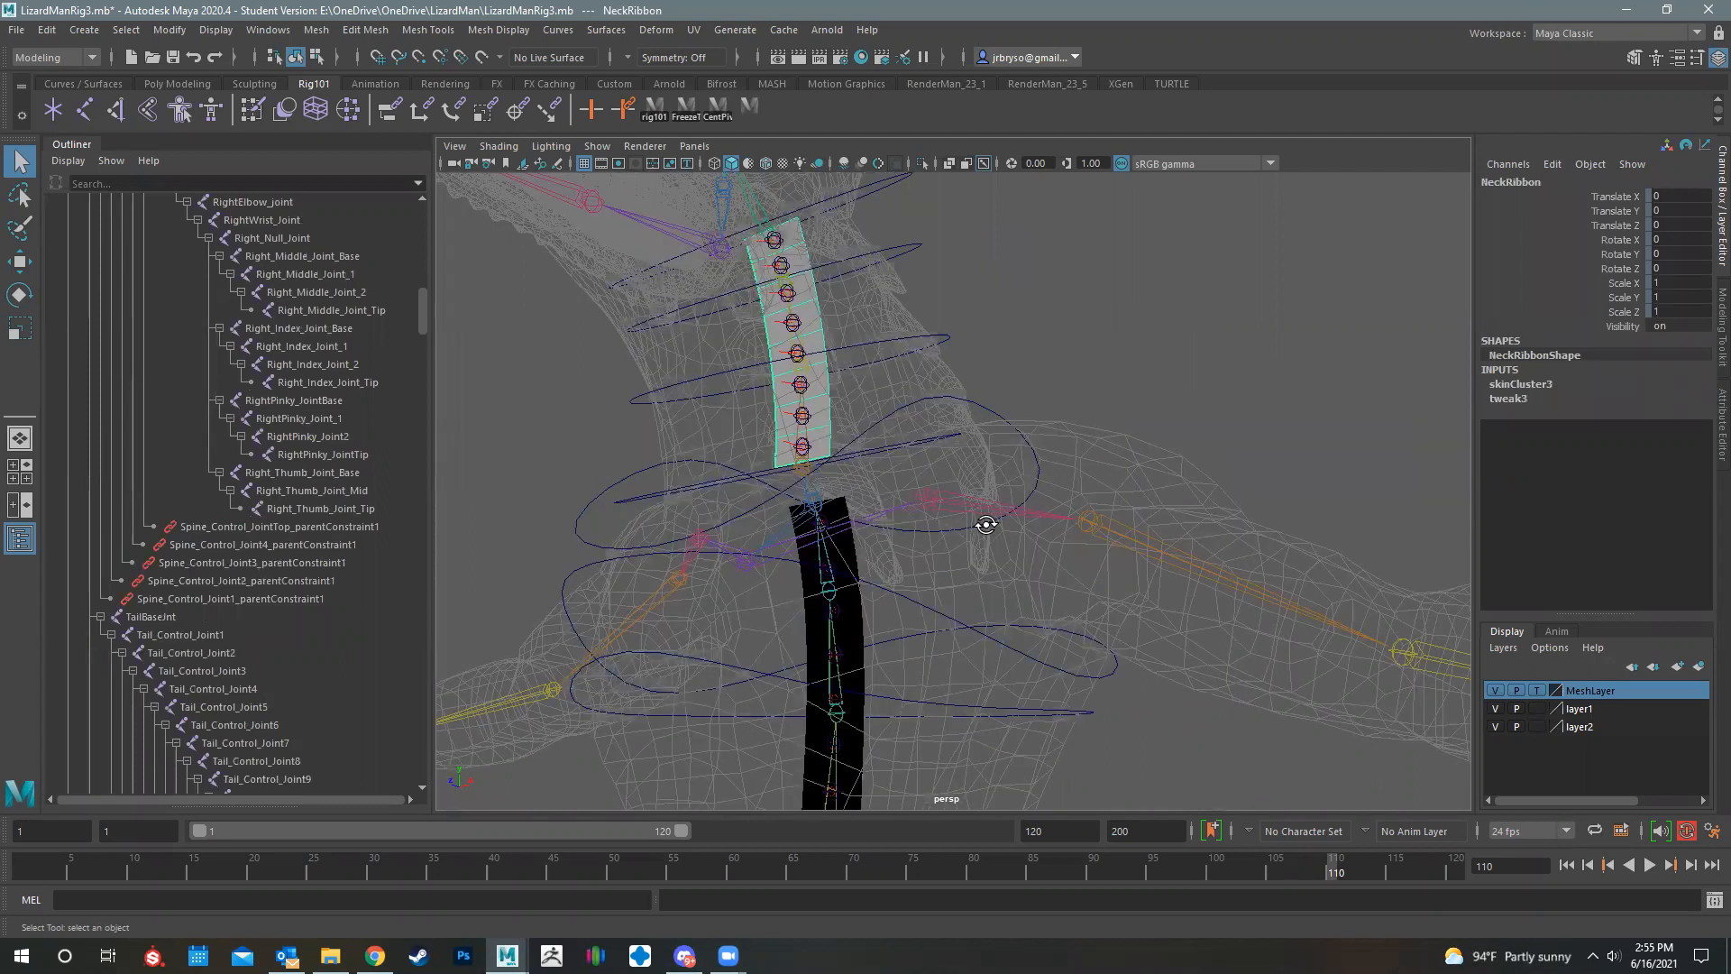
{"action": "left_click_drag", "start_coordinate": [986, 525], "coordinate": [971, 522], "text": "alt"}
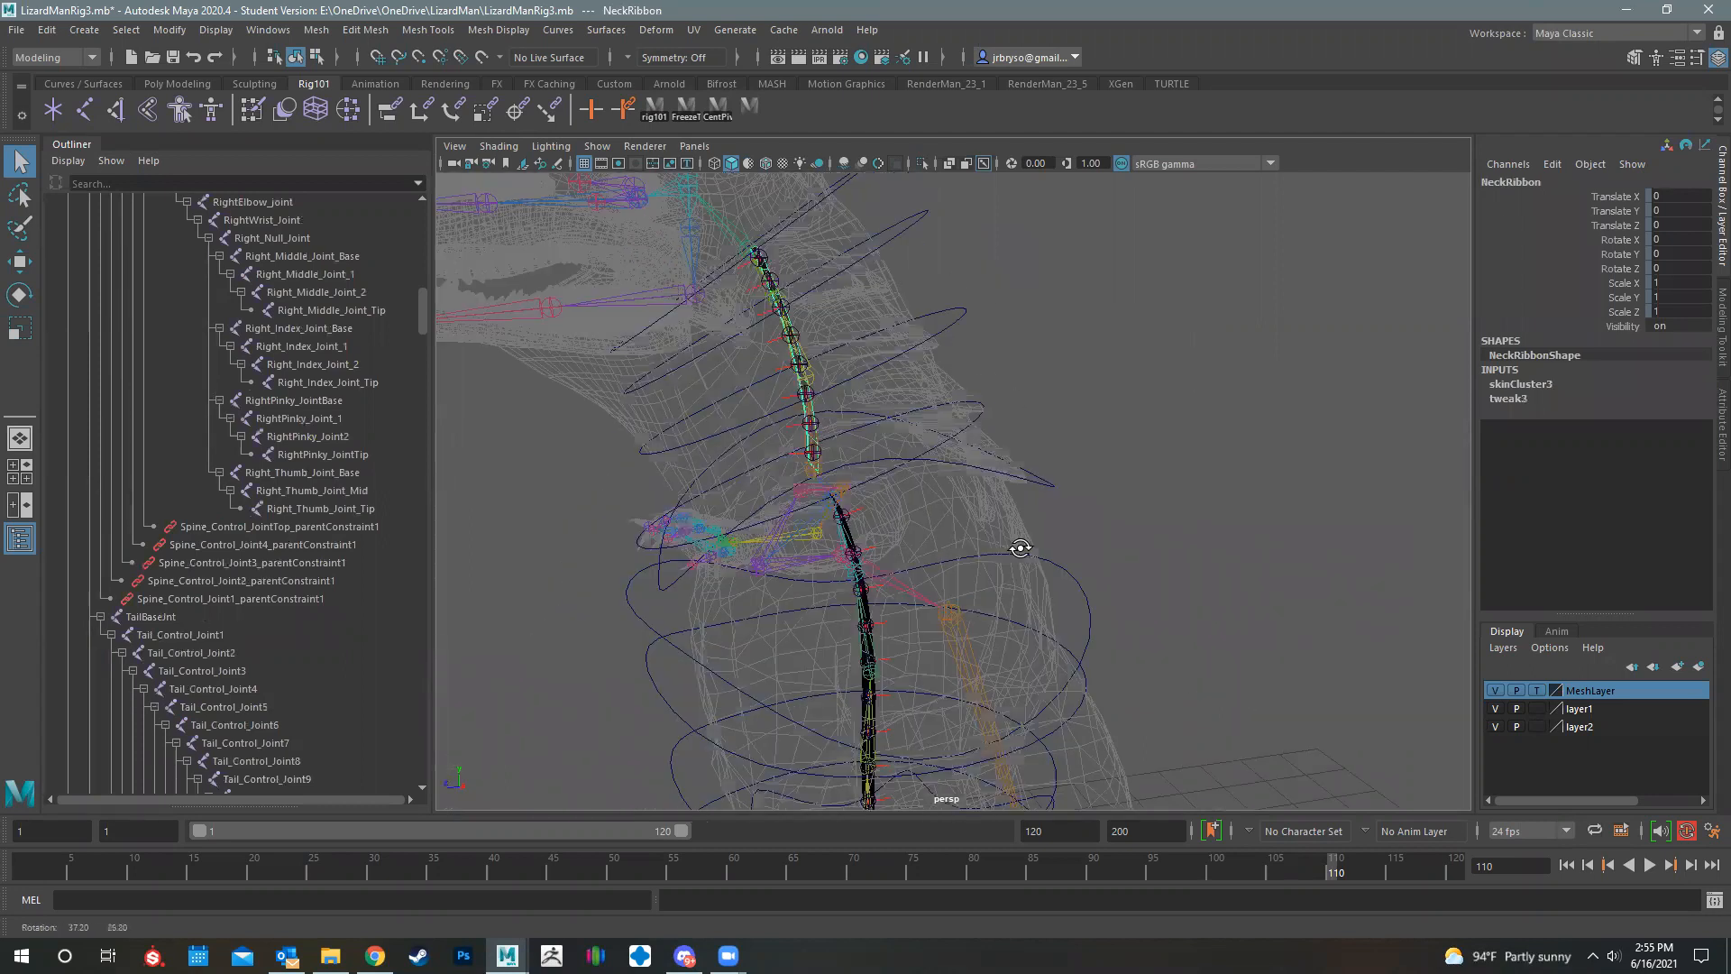
{"action": "left_click_drag", "start_coordinate": [1205, 460], "coordinate": [1074, 472], "text": "alt"}
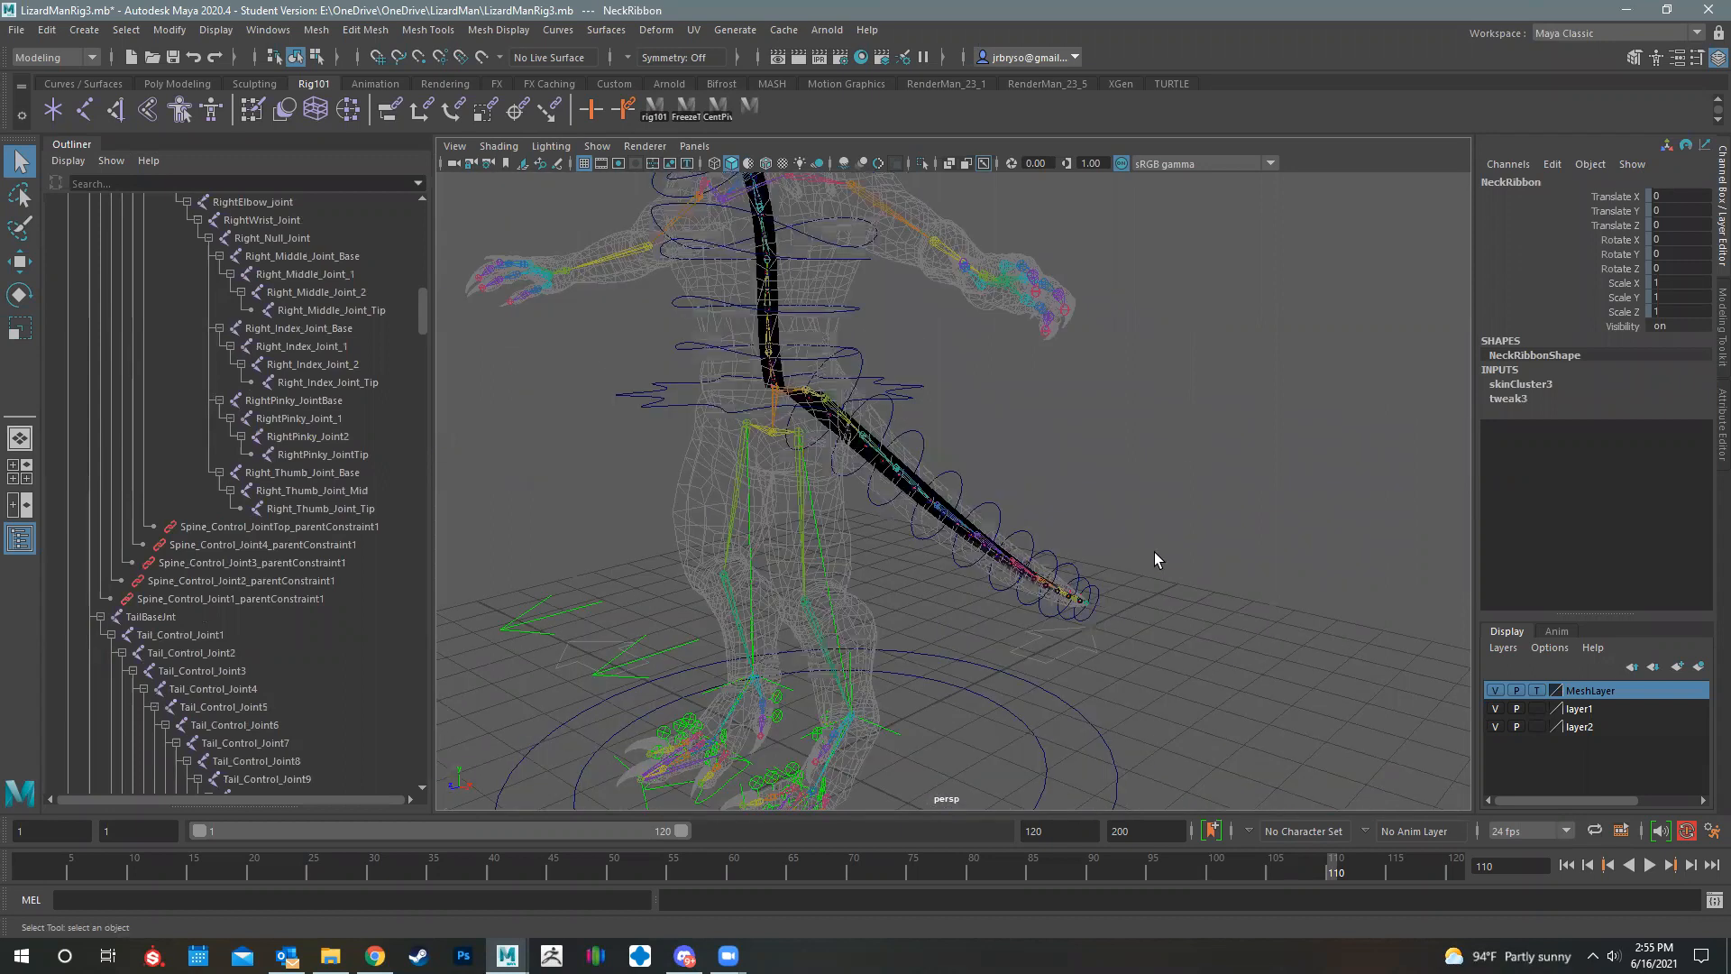
- Test-move the WorldCon control with the Move tool and undo the move
{"action": "key", "text": "w"}
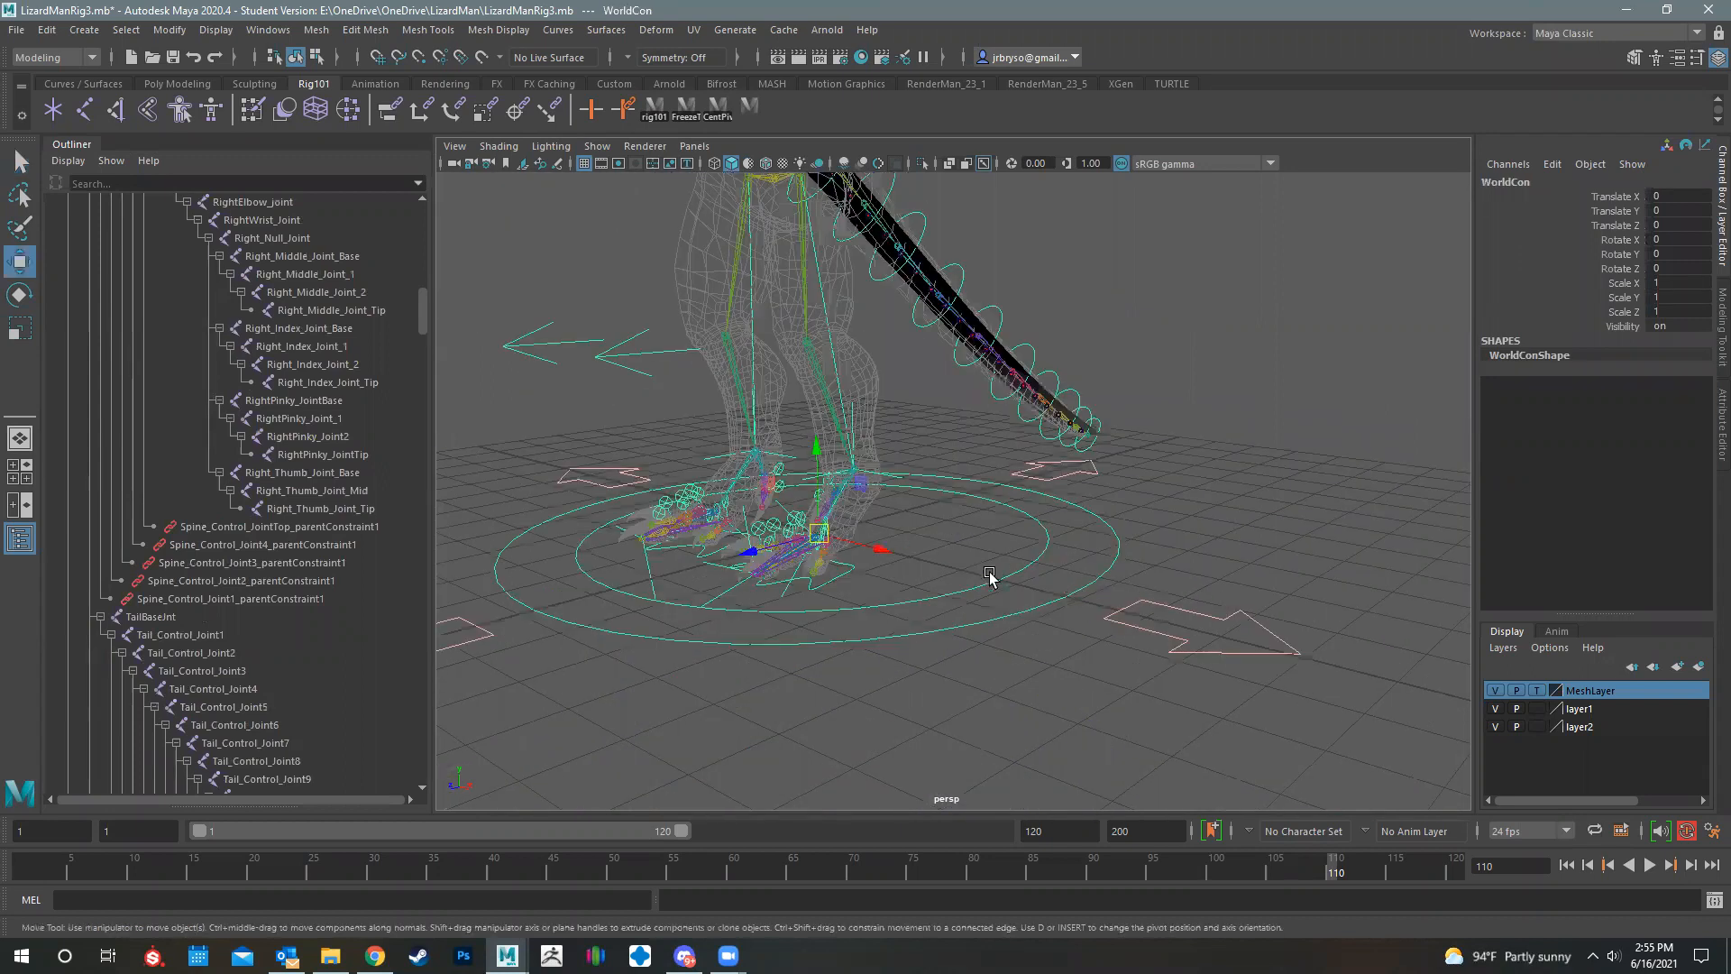
{"action": "middle_click_drag", "start_coordinate": [989, 574], "coordinate": [1053, 557], "text": "alt"}
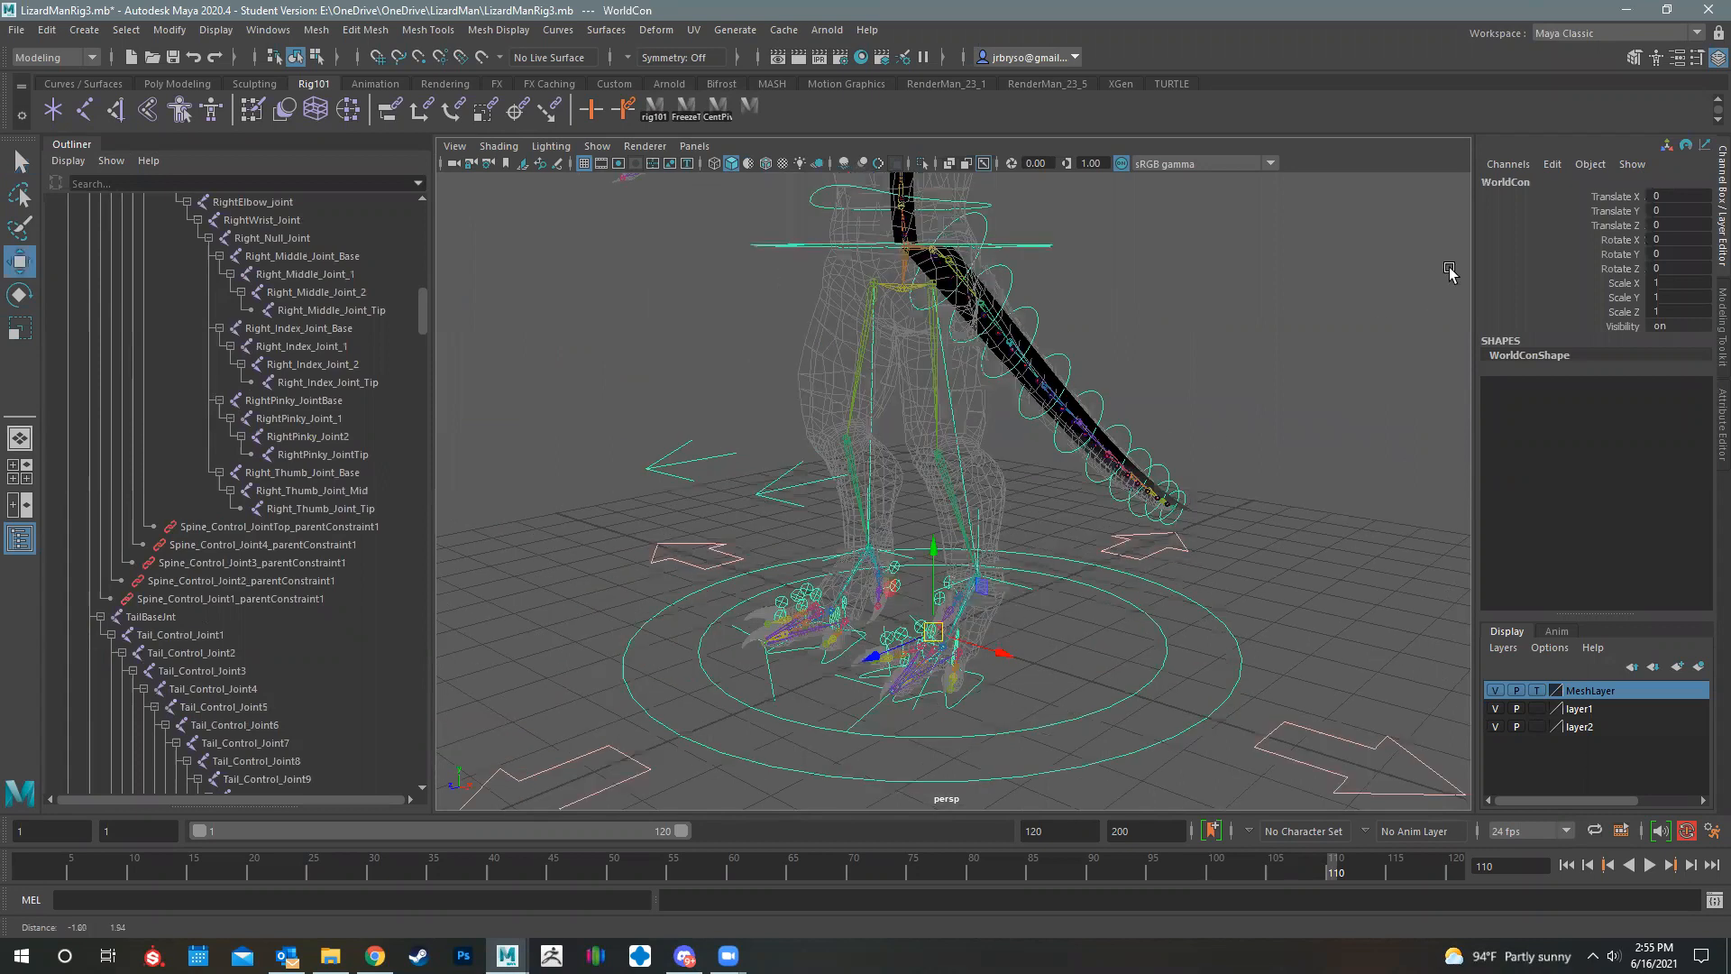
{"action": "left_click_drag", "start_coordinate": [1002, 618], "coordinate": [951, 604]}
{"action": "key", "text": "ctrl+z"}
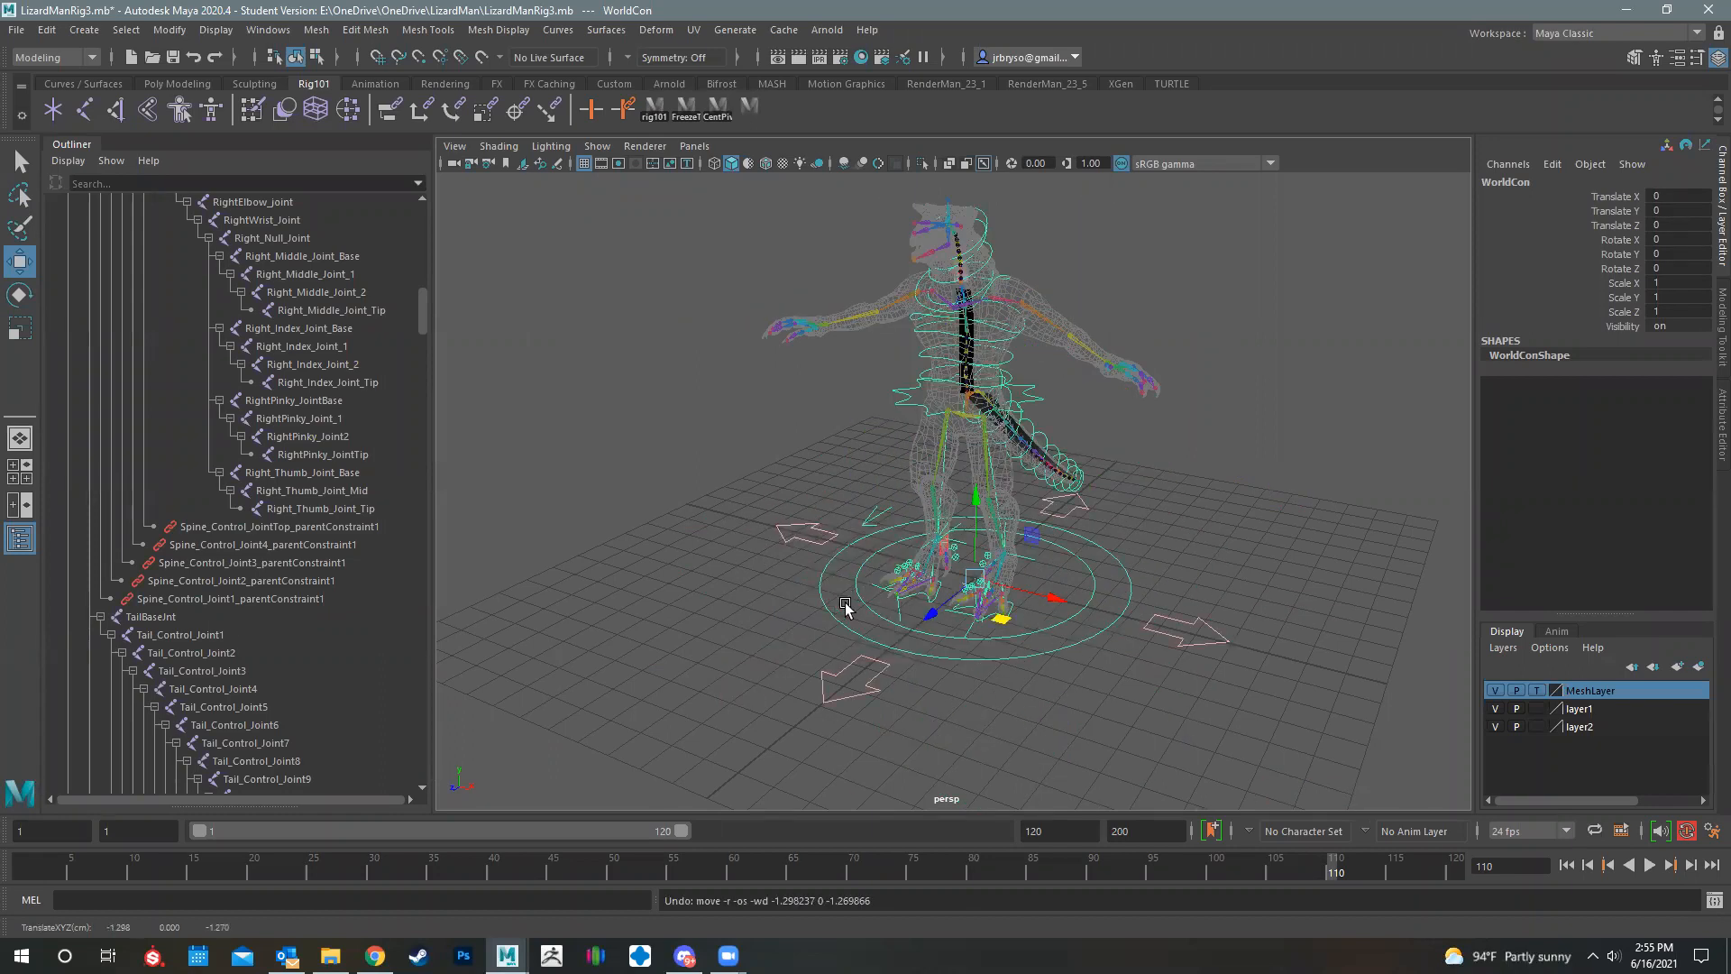
- Test-move a ground-level control and the RootCon hip control, undoing each move
{"action": "scroll", "coordinate": [1148, 657], "scroll_direction": "up", "scroll_amount": 2}
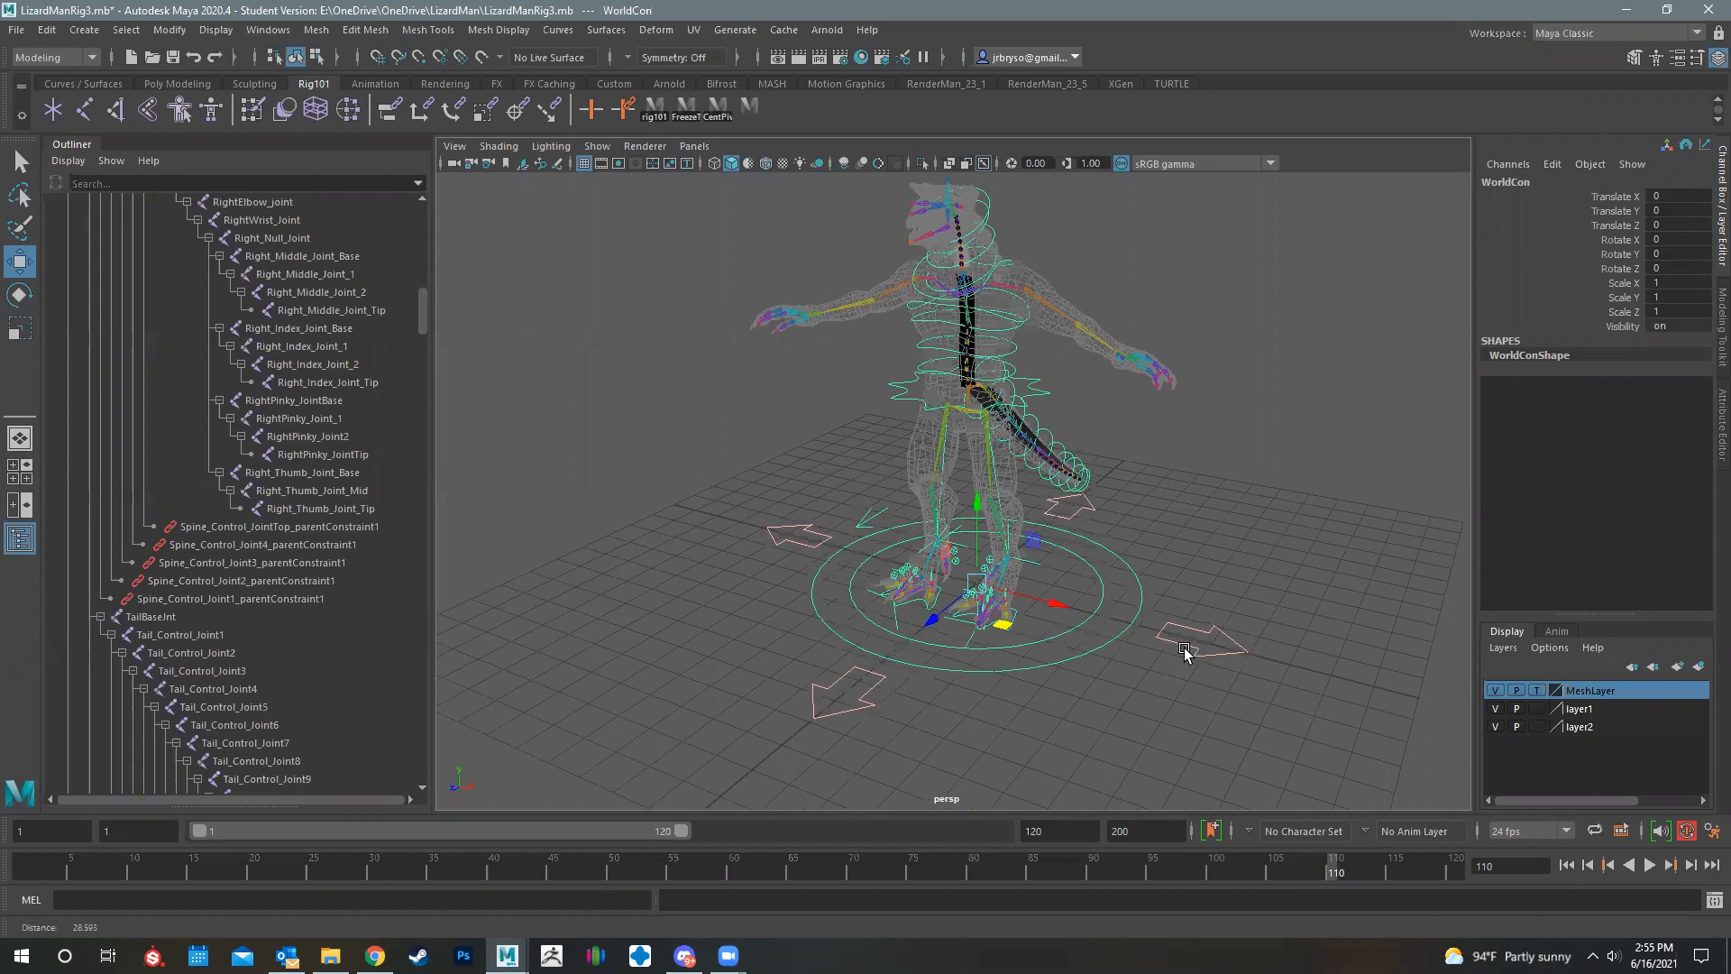
{"action": "scroll", "coordinate": [1185, 651], "scroll_direction": "up", "scroll_amount": 3}
{"action": "left_click", "coordinate": [1183, 653]}
{"action": "left_click_drag", "start_coordinate": [1013, 678], "coordinate": [1150, 351]}
{"action": "key", "text": "ctrl+z"}
{"action": "left_click", "coordinate": [1095, 333]}
{"action": "middle_click_drag", "start_coordinate": [955, 463], "coordinate": [996, 478]}
{"action": "key", "text": "ctrl+z"}
{"action": "key", "text": "ctrl+z"}
{"action": "key", "text": "ctrl+z"}
{"action": "key", "text": "ctrl+z"}
{"action": "key", "text": "ctrl+z"}
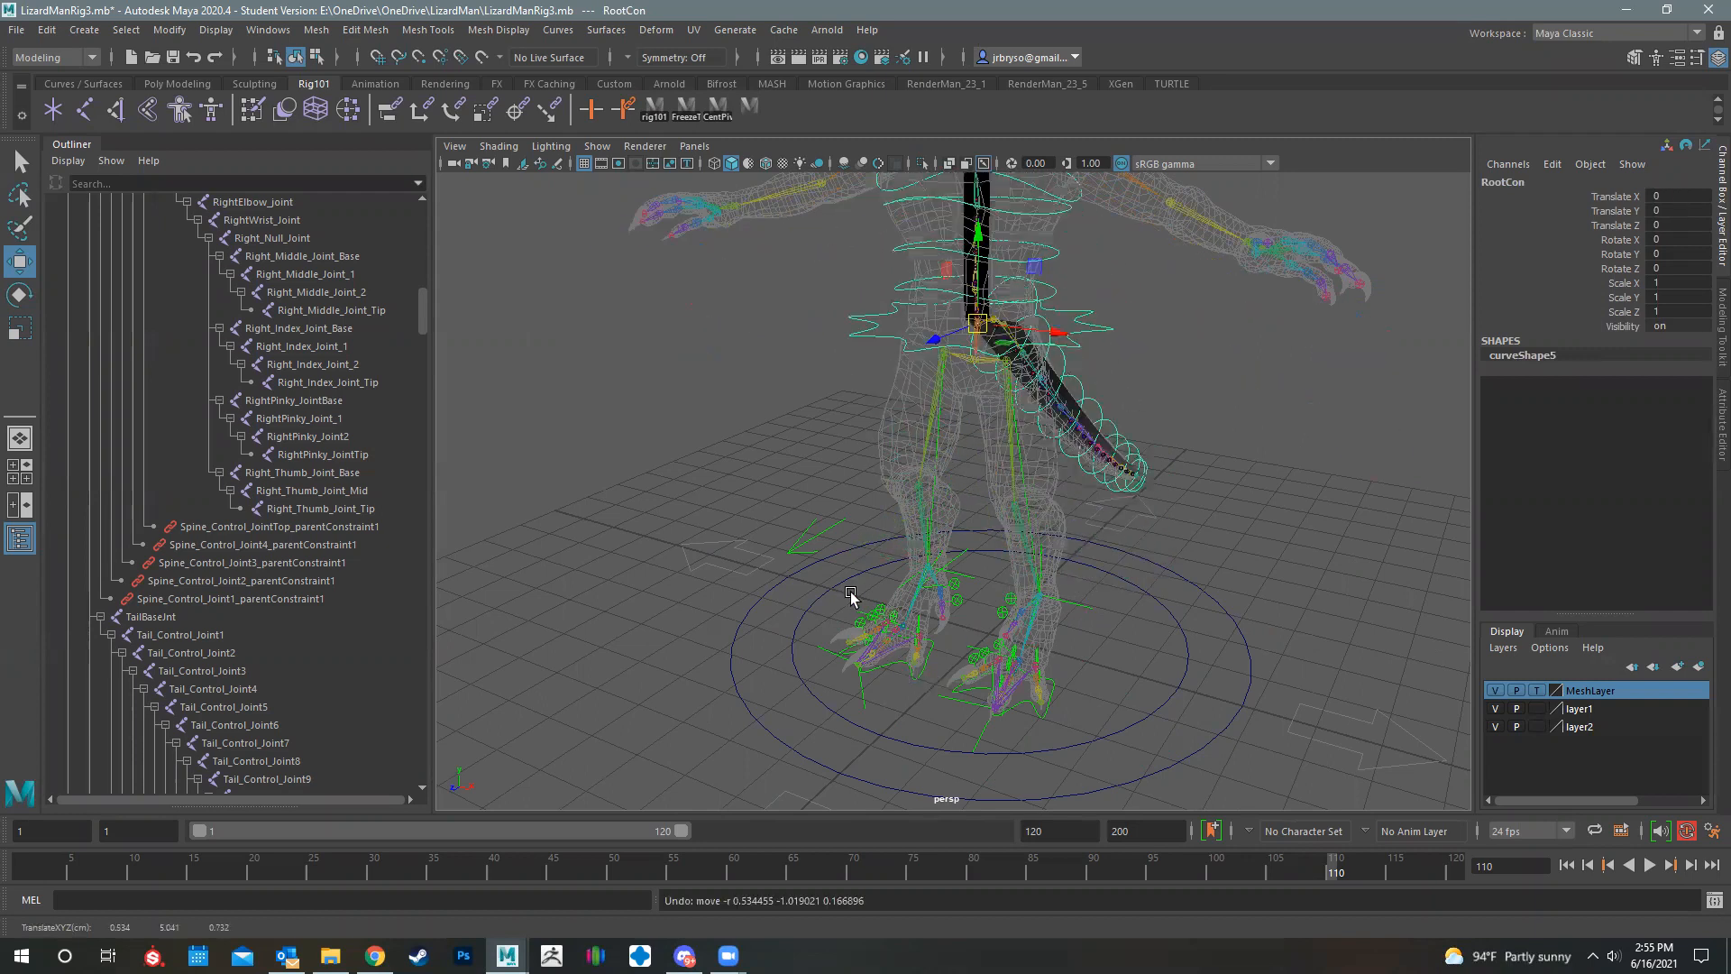
- Select the left foot control LeftFootCon to show its foot roll attributes
{"action": "left_click_drag", "start_coordinate": [996, 622], "coordinate": [998, 722], "text": "alt"}
{"action": "left_click", "coordinate": [955, 708]}
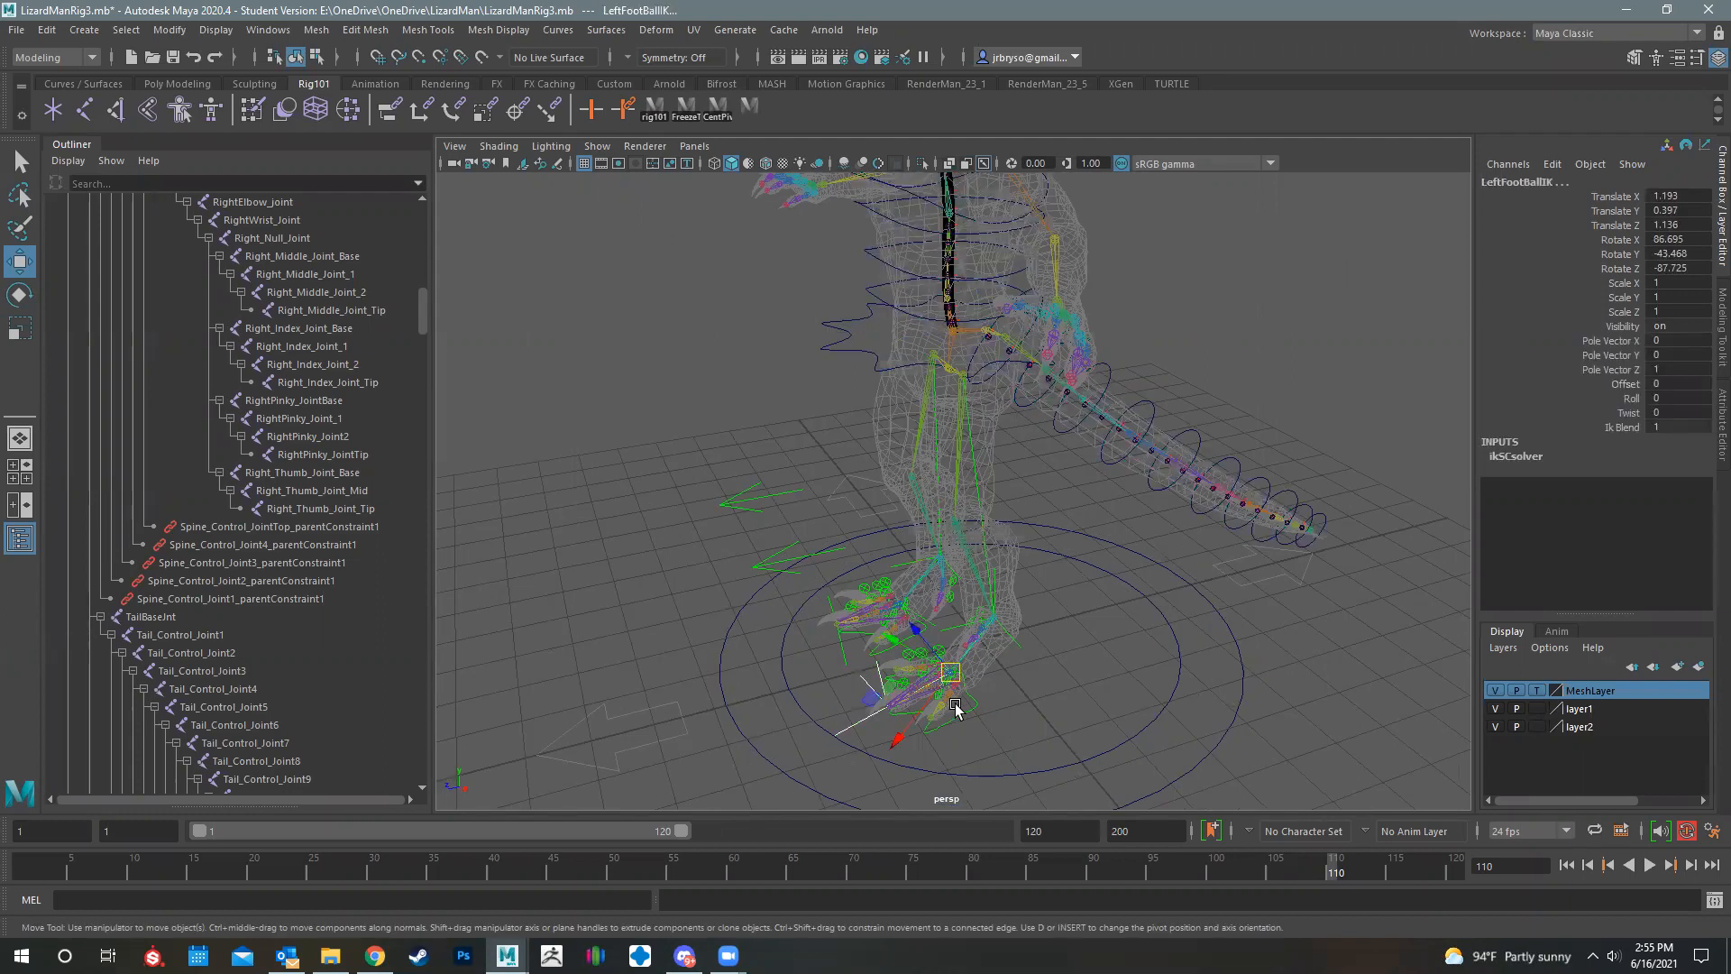
{"action": "left_click", "coordinate": [974, 706]}
{"action": "middle_click_drag", "start_coordinate": [885, 761], "coordinate": [885, 771], "text": "alt"}
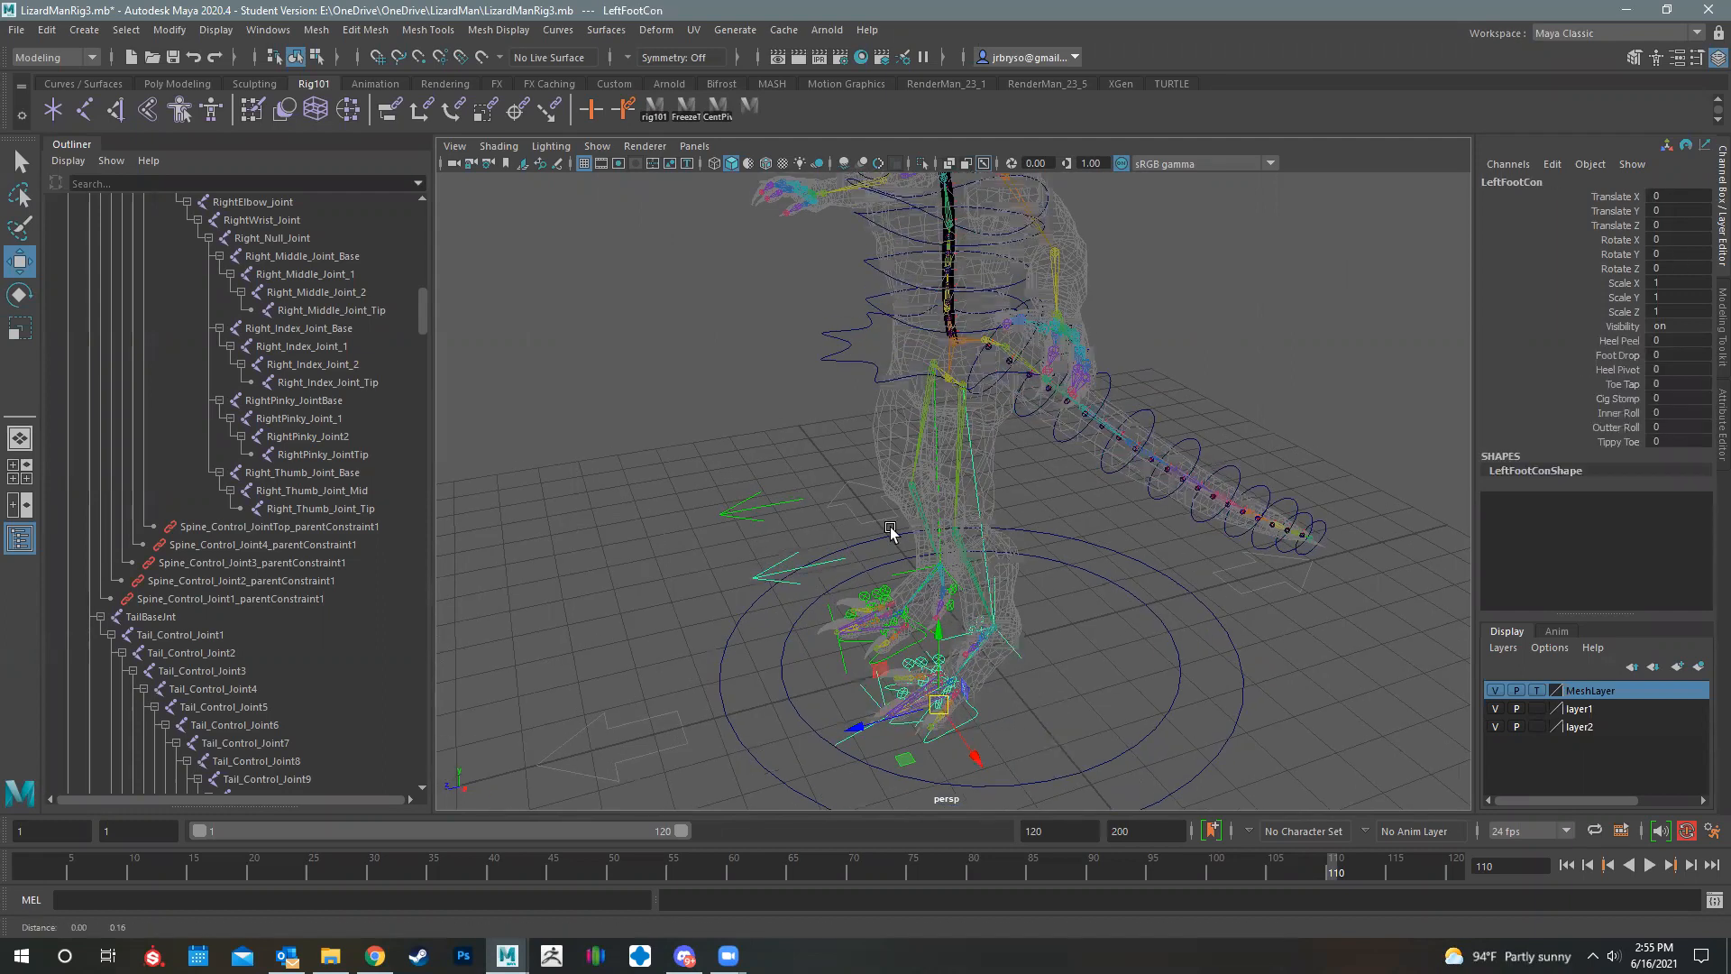
- Test-rotate RootCon about its X axis by about 56 degrees and undo the rotation
{"action": "left_click_drag", "start_coordinate": [890, 532], "coordinate": [846, 440], "text": "alt"}
{"action": "left_click", "coordinate": [843, 437]}
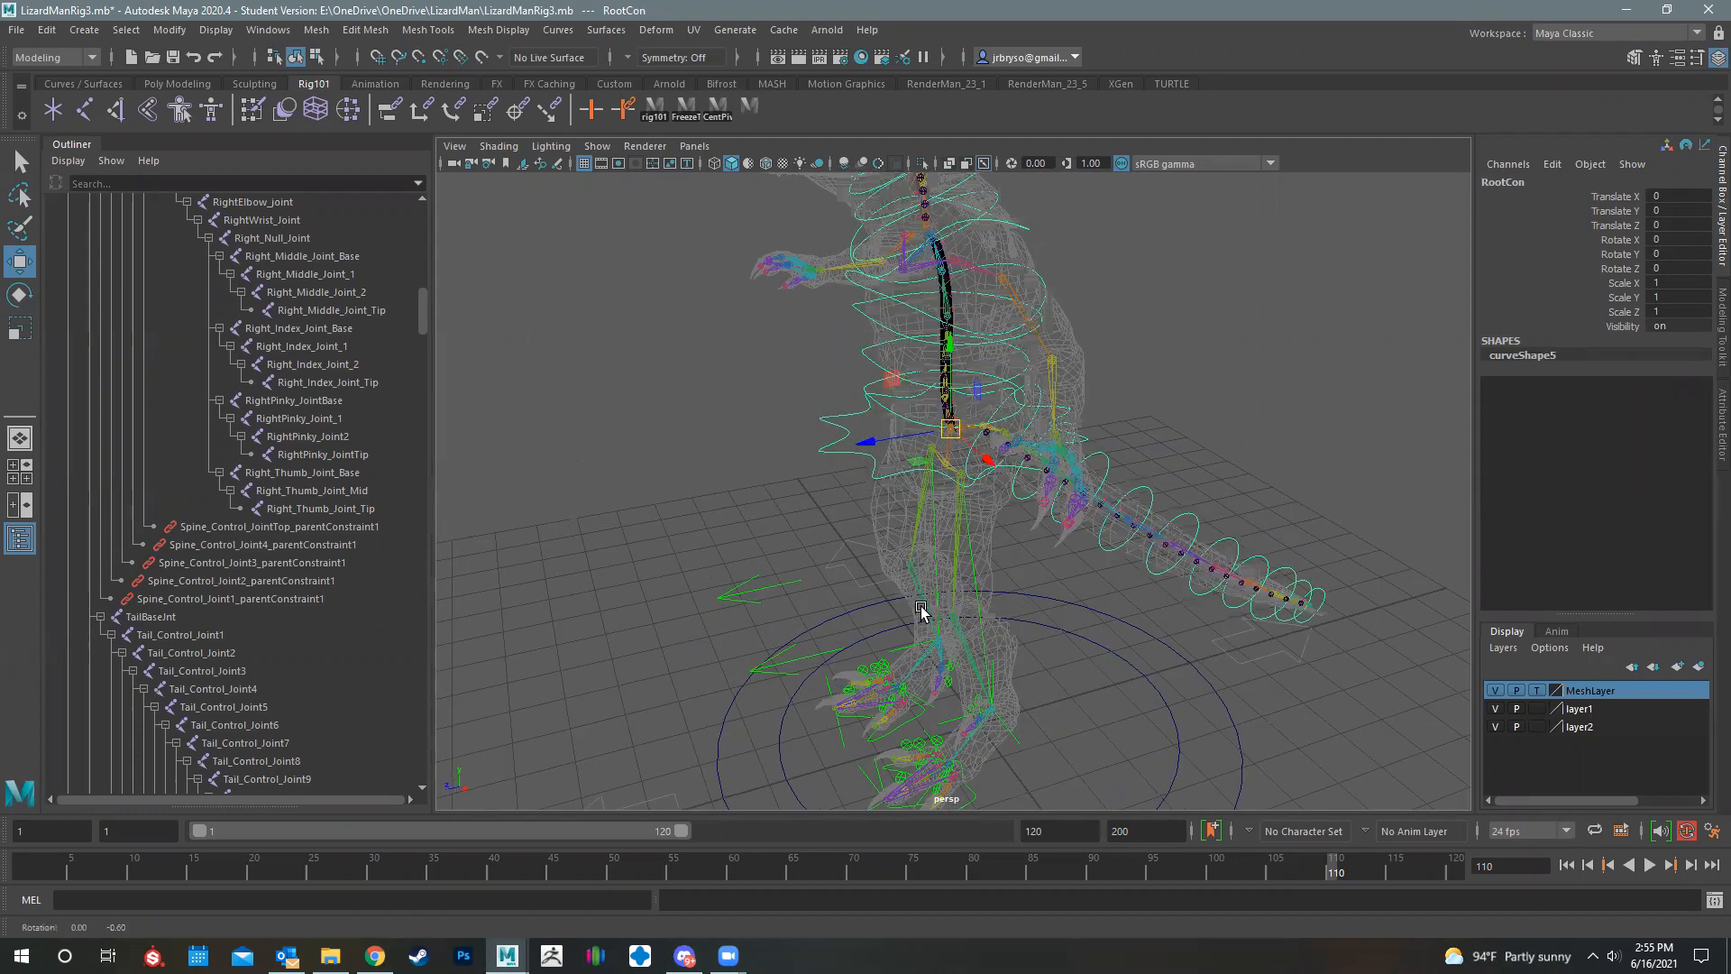
{"action": "left_click_drag", "start_coordinate": [906, 611], "coordinate": [835, 572], "text": "alt"}
{"action": "key", "text": "e"}
{"action": "left_click_drag", "start_coordinate": [793, 509], "coordinate": [850, 587]}
{"action": "key", "text": "ctrl+z"}
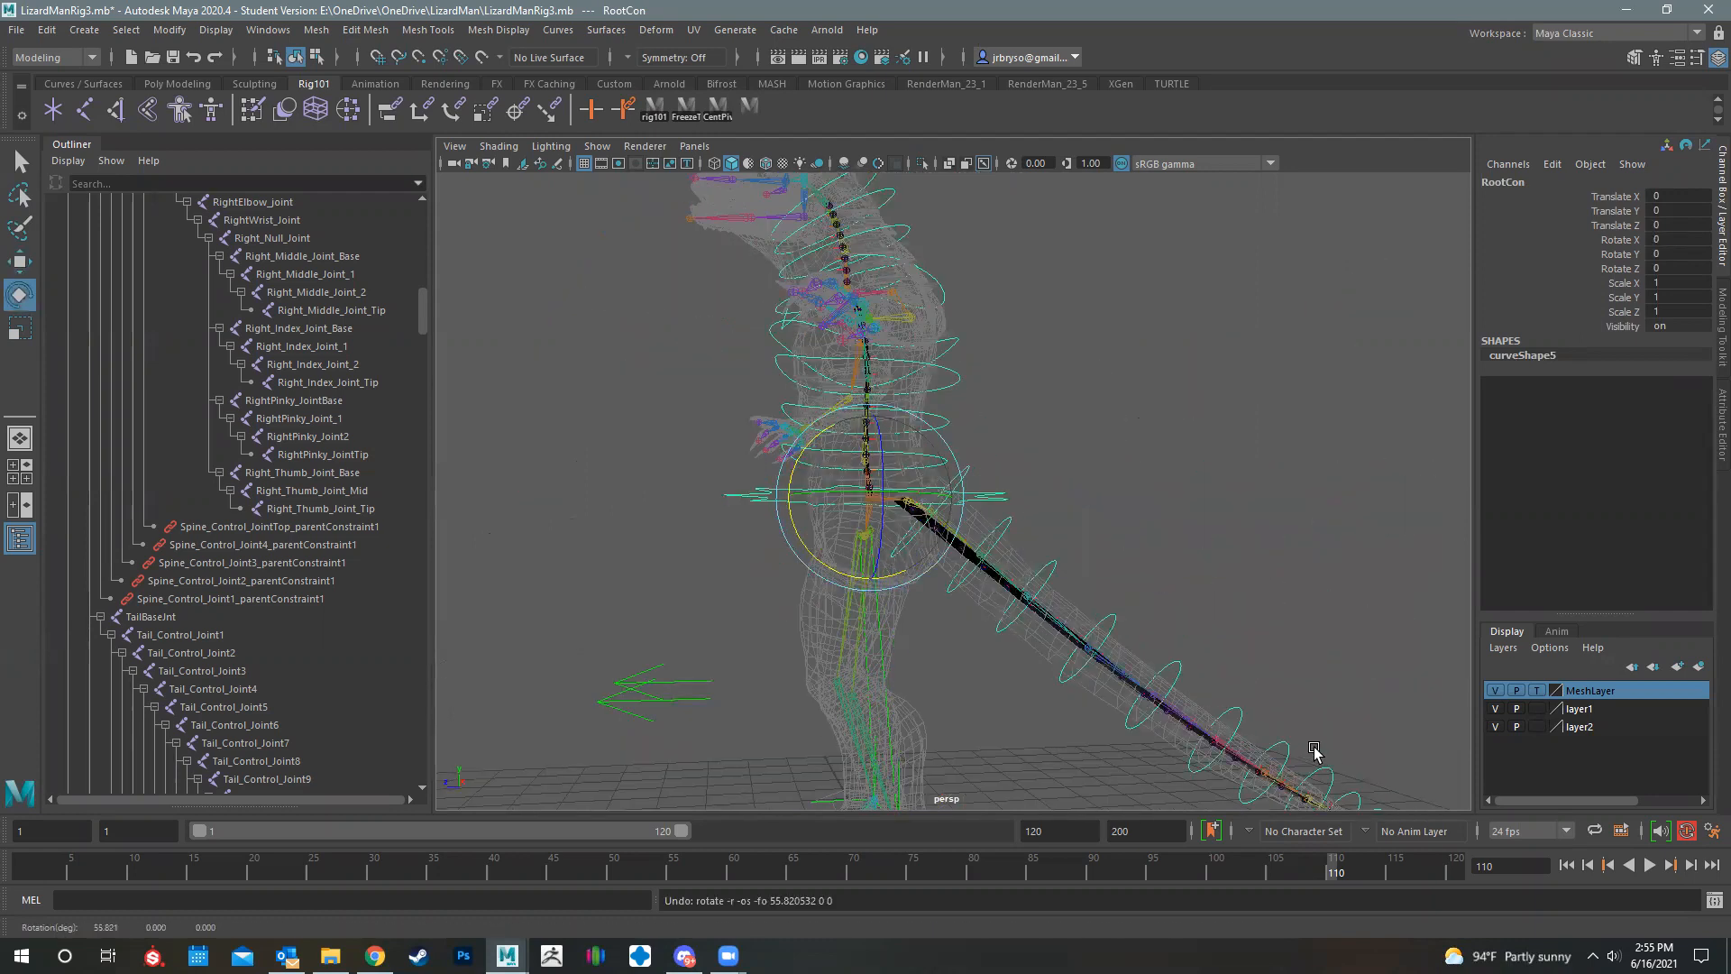
- Select the first six tail controls together, from the tail base through TailCon6
{"action": "left_click_drag", "start_coordinate": [857, 383], "coordinate": [918, 488], "text": "alt"}
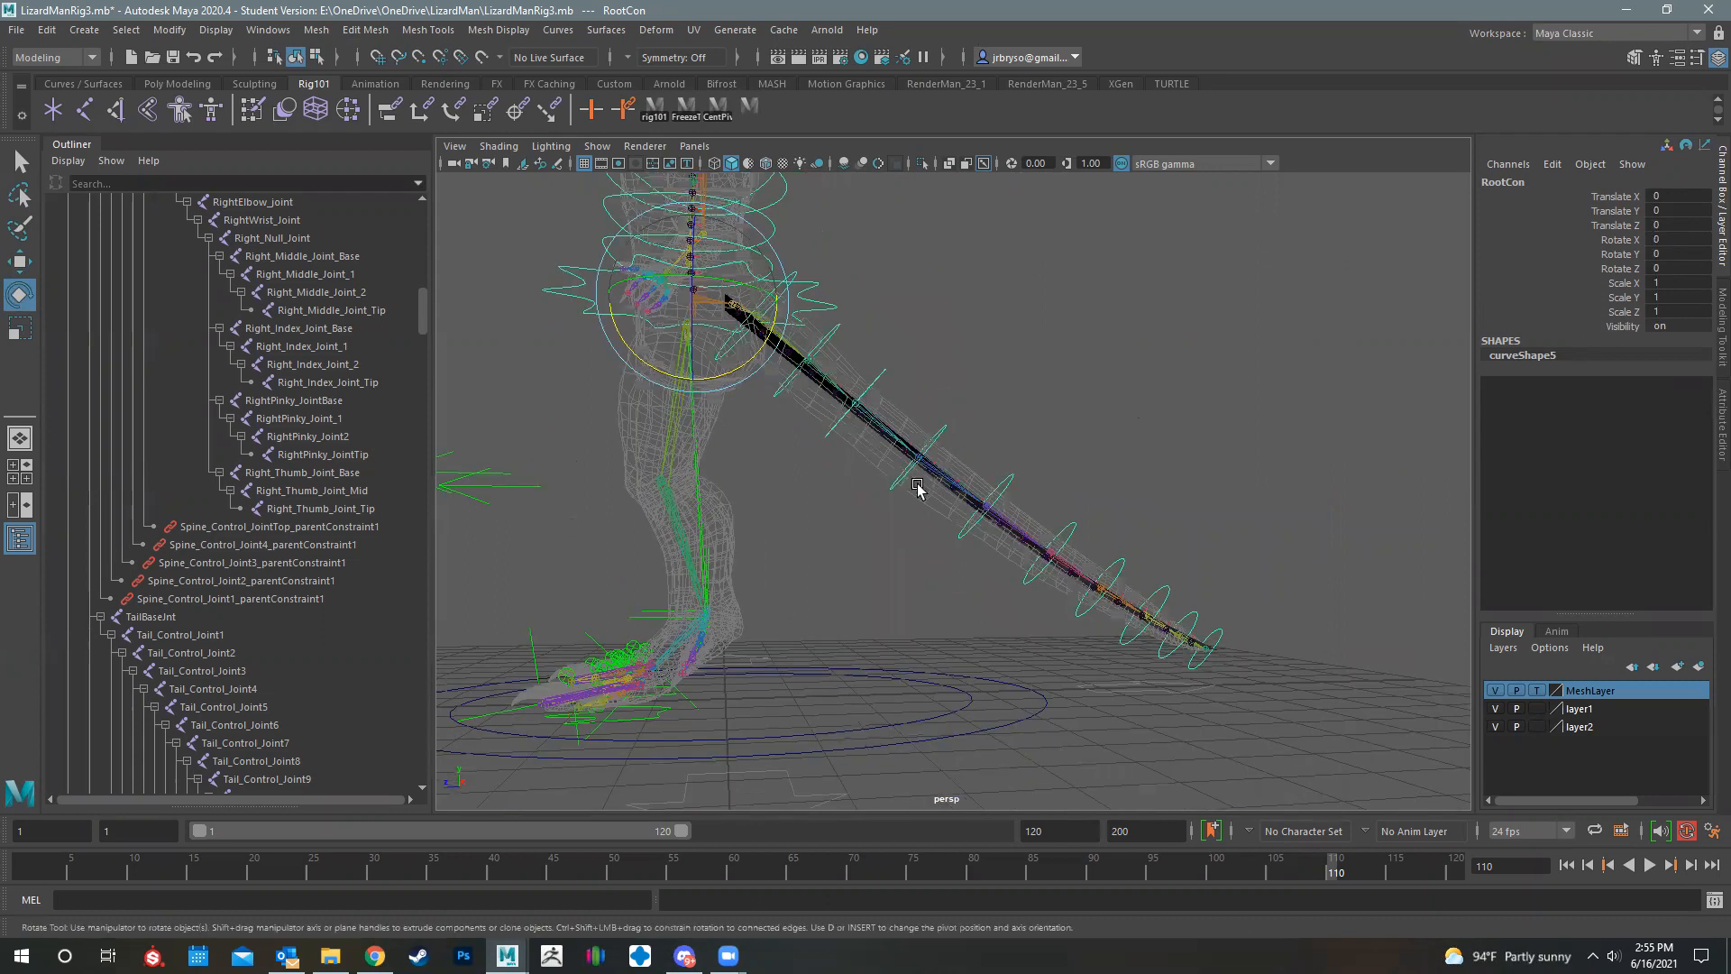
{"action": "scroll", "coordinate": [806, 303], "scroll_direction": "up", "scroll_amount": 3}
{"action": "left_click", "coordinate": [805, 304]}
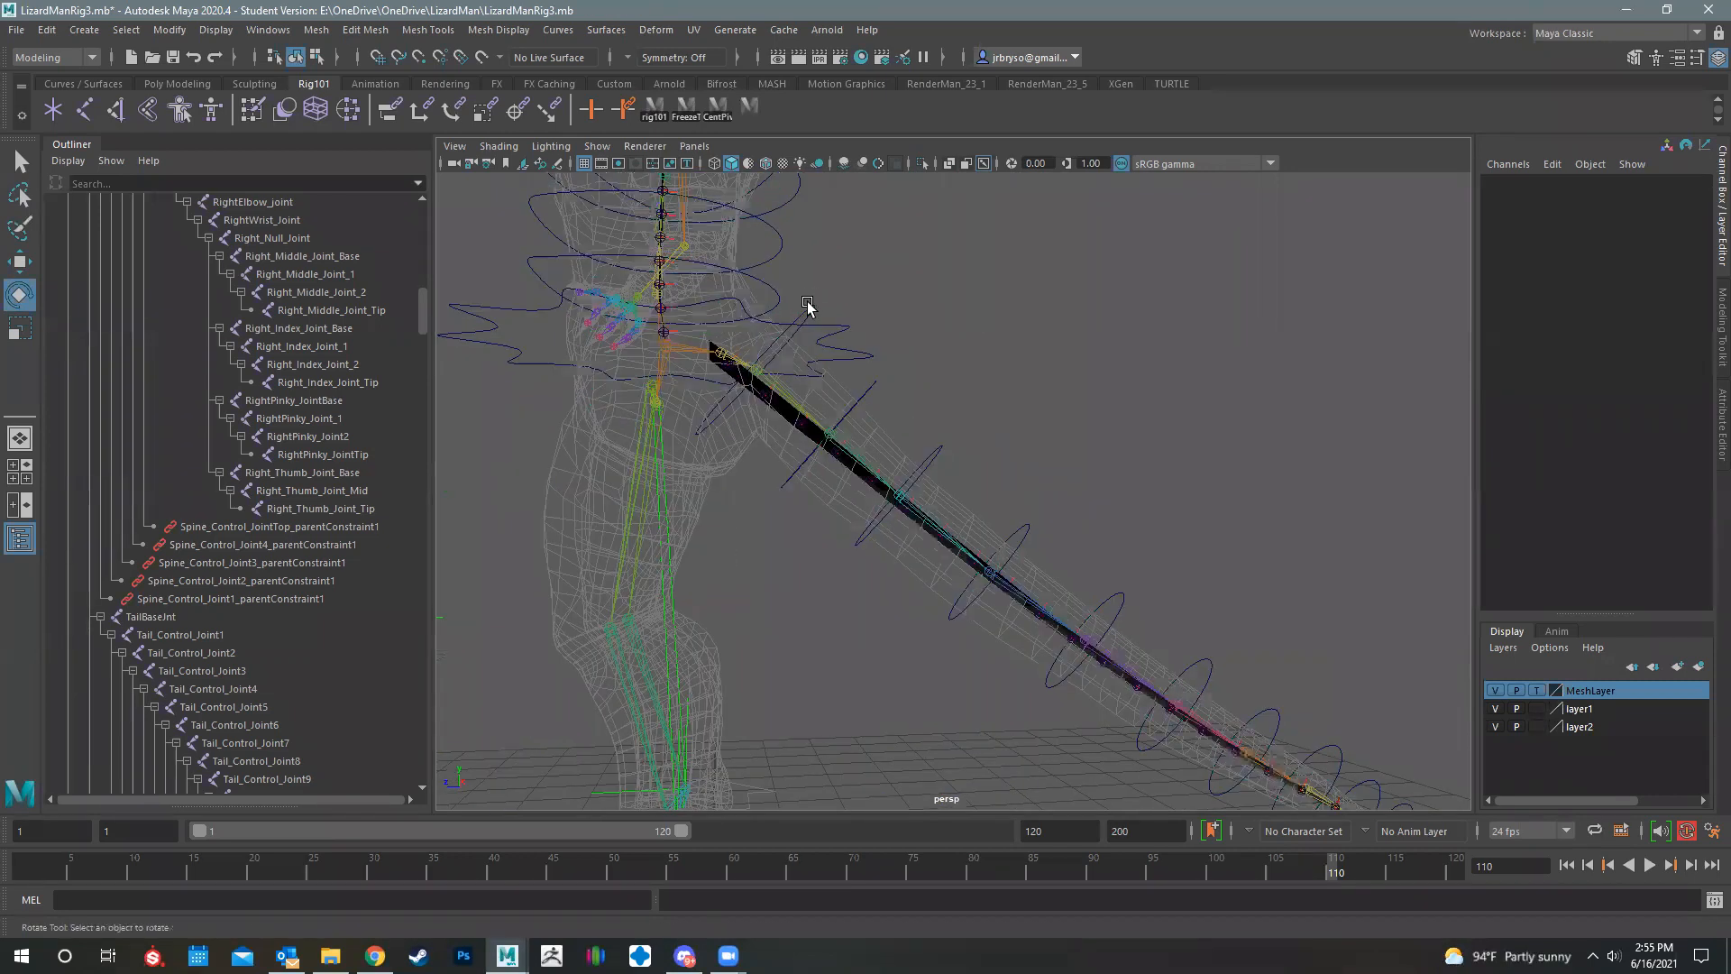
{"action": "left_click", "coordinate": [843, 331]}
{"action": "left_click", "coordinate": [946, 466]}
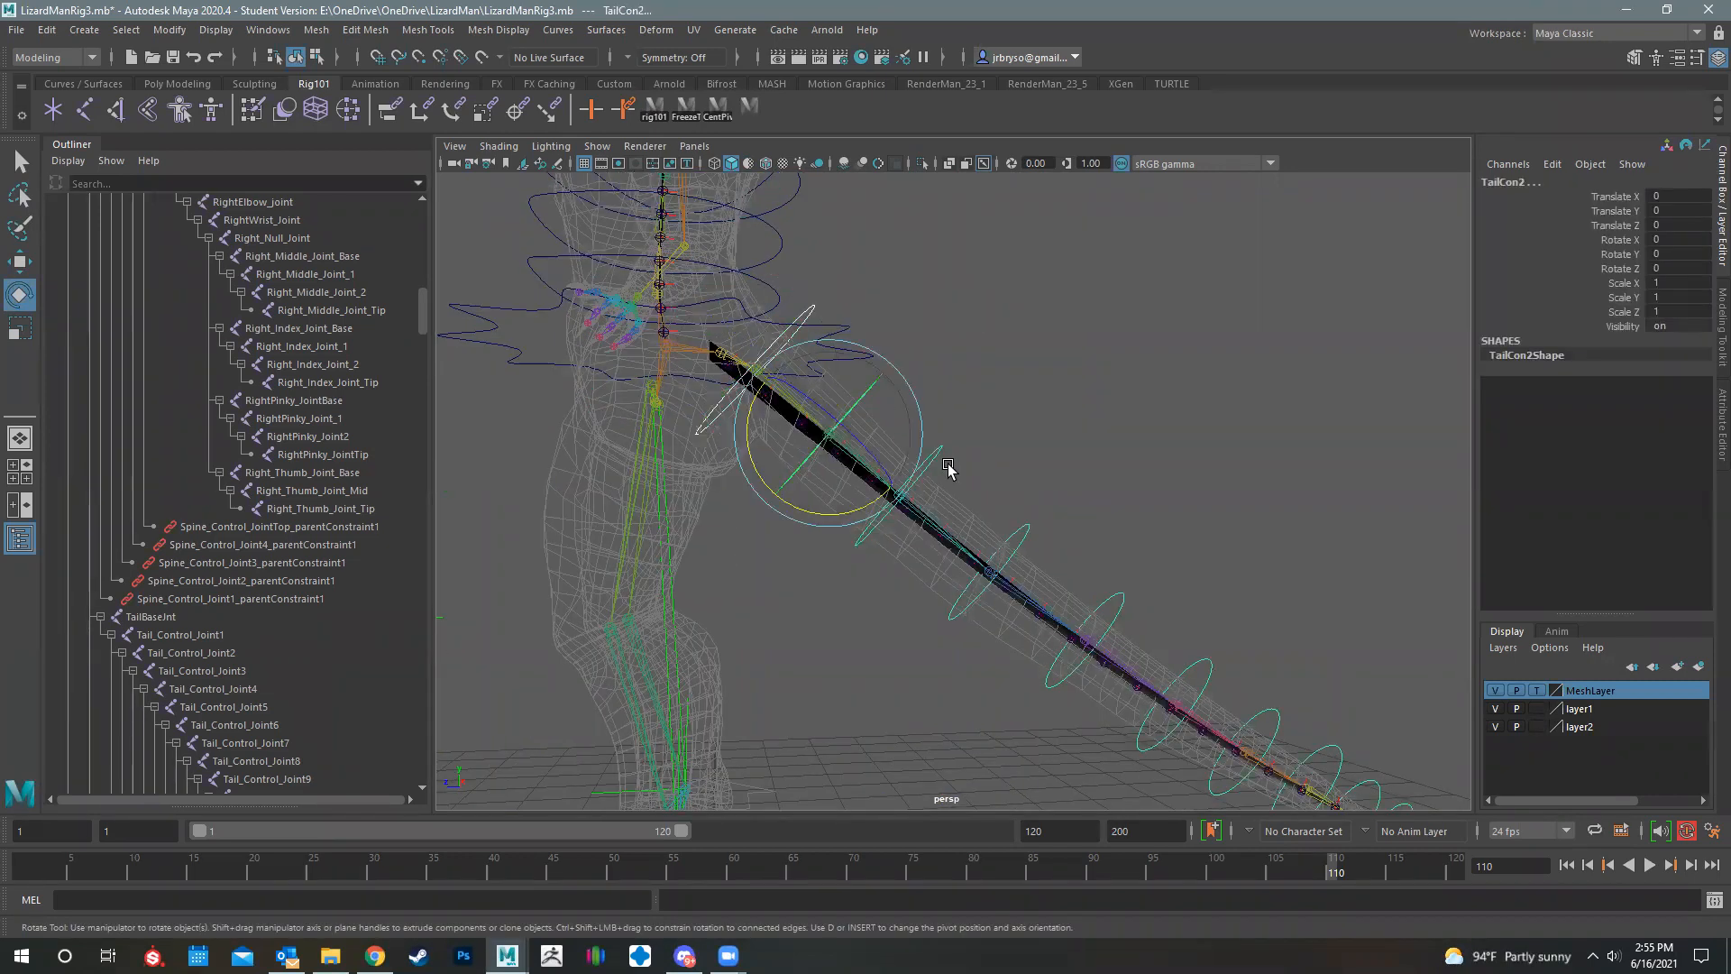
{"action": "left_click", "coordinate": [1031, 534]}
{"action": "left_click", "coordinate": [1127, 604]}
{"action": "left_click", "coordinate": [1214, 681]}
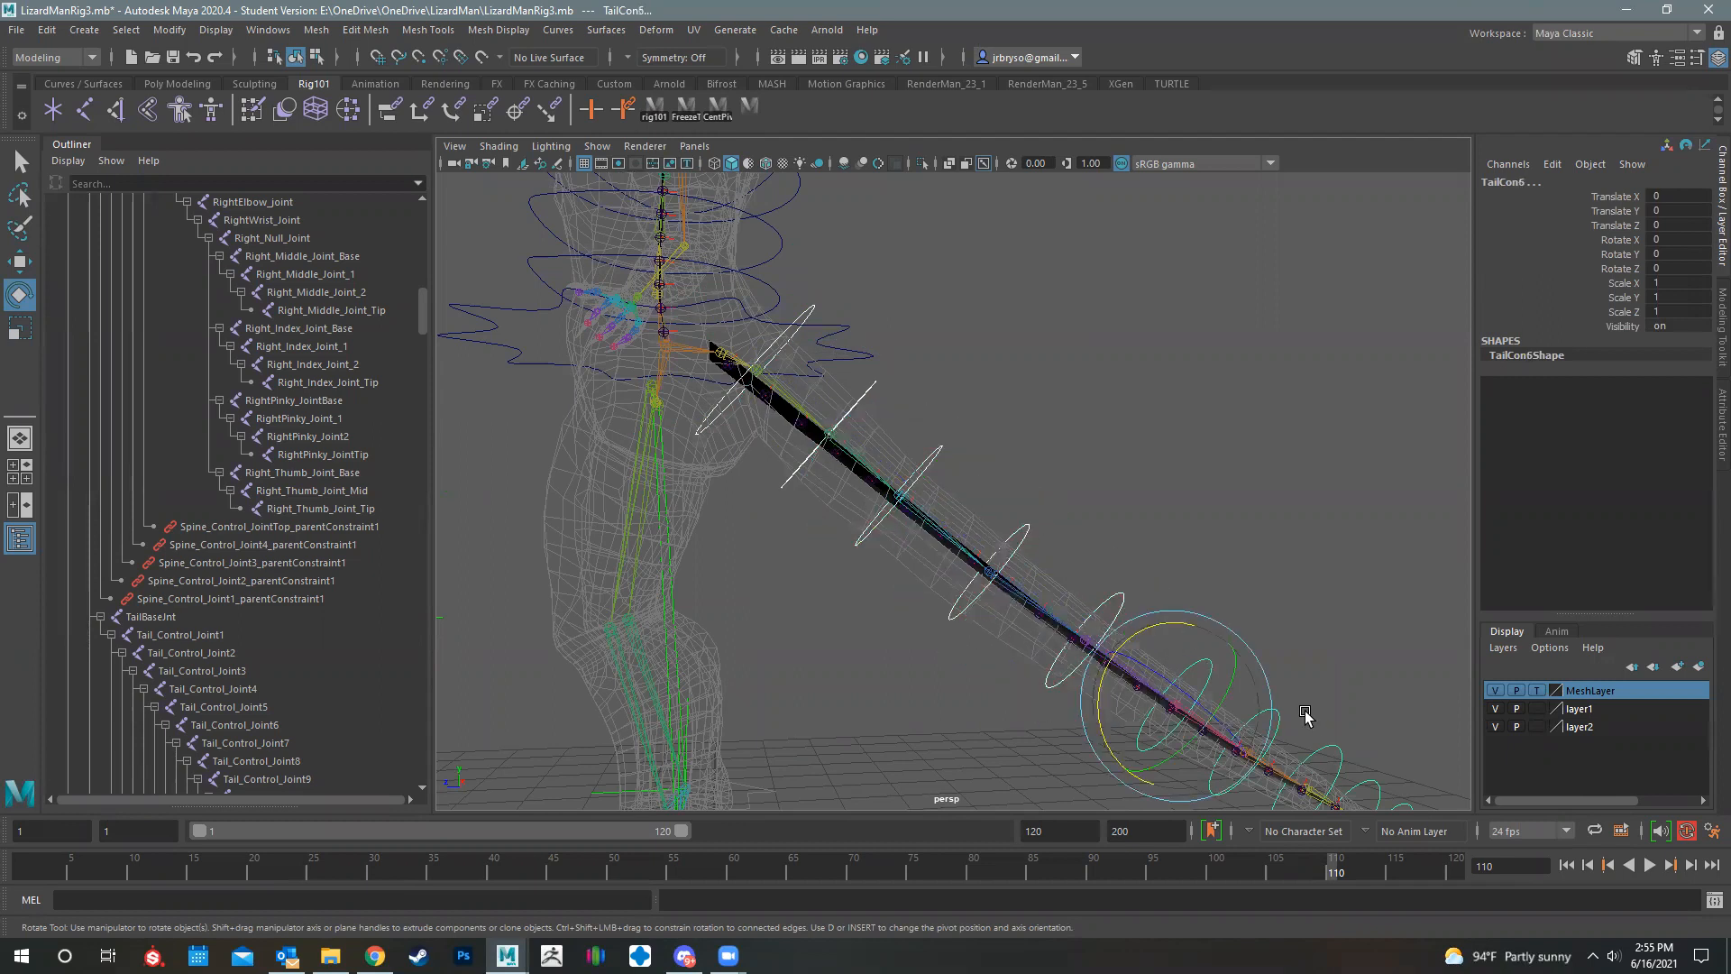
- Add the remaining tail controls down to TailCon10 to the selection
{"action": "key", "text": "q"}
{"action": "middle_click_drag", "start_coordinate": [1180, 561], "coordinate": [1201, 595], "text": "alt"}
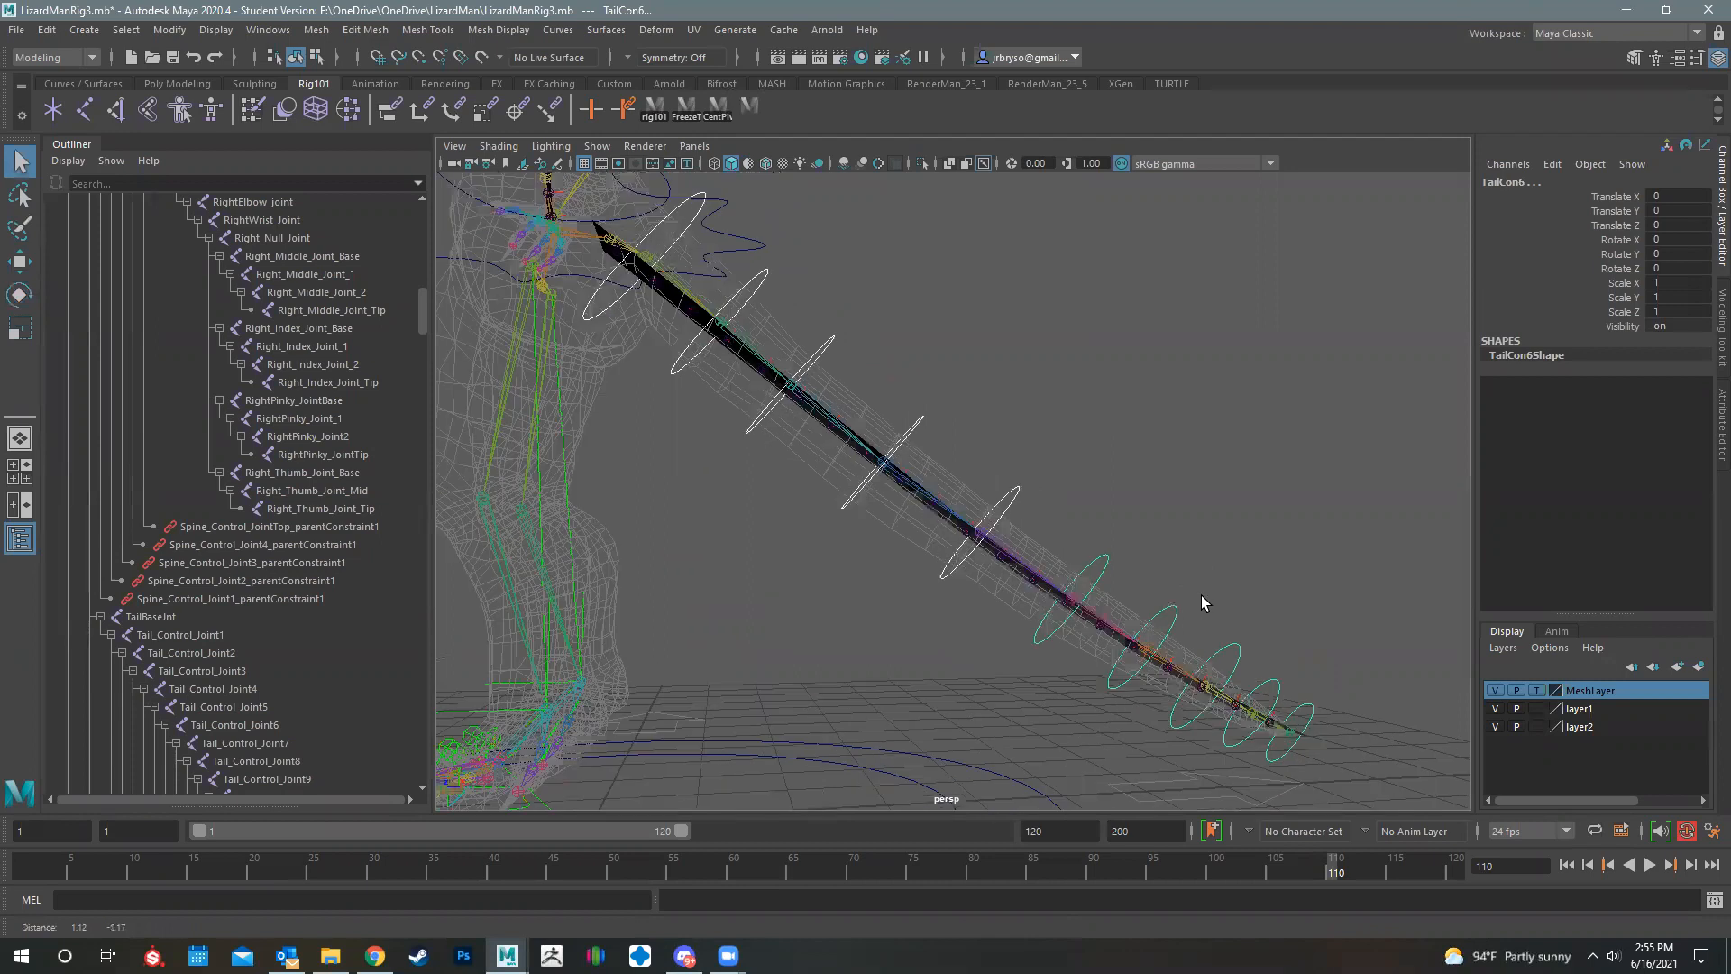
{"action": "scroll", "coordinate": [1201, 595], "scroll_direction": "up", "scroll_amount": 3}
{"action": "left_click", "coordinate": [1183, 595], "text": "shift"}
{"action": "left_click", "coordinate": [1267, 638], "text": "shift"}
{"action": "left_click_drag", "start_coordinate": [1346, 698], "coordinate": [1345, 700], "text": "shift"}
{"action": "left_click", "coordinate": [1360, 720], "text": "shift"}
- Test-rotate all the selected tail controls together about X to bend the tail, and undo the rotation
{"action": "key", "text": "e"}
{"action": "middle_click_drag", "start_coordinate": [965, 545], "coordinate": [1011, 580], "text": "alt"}
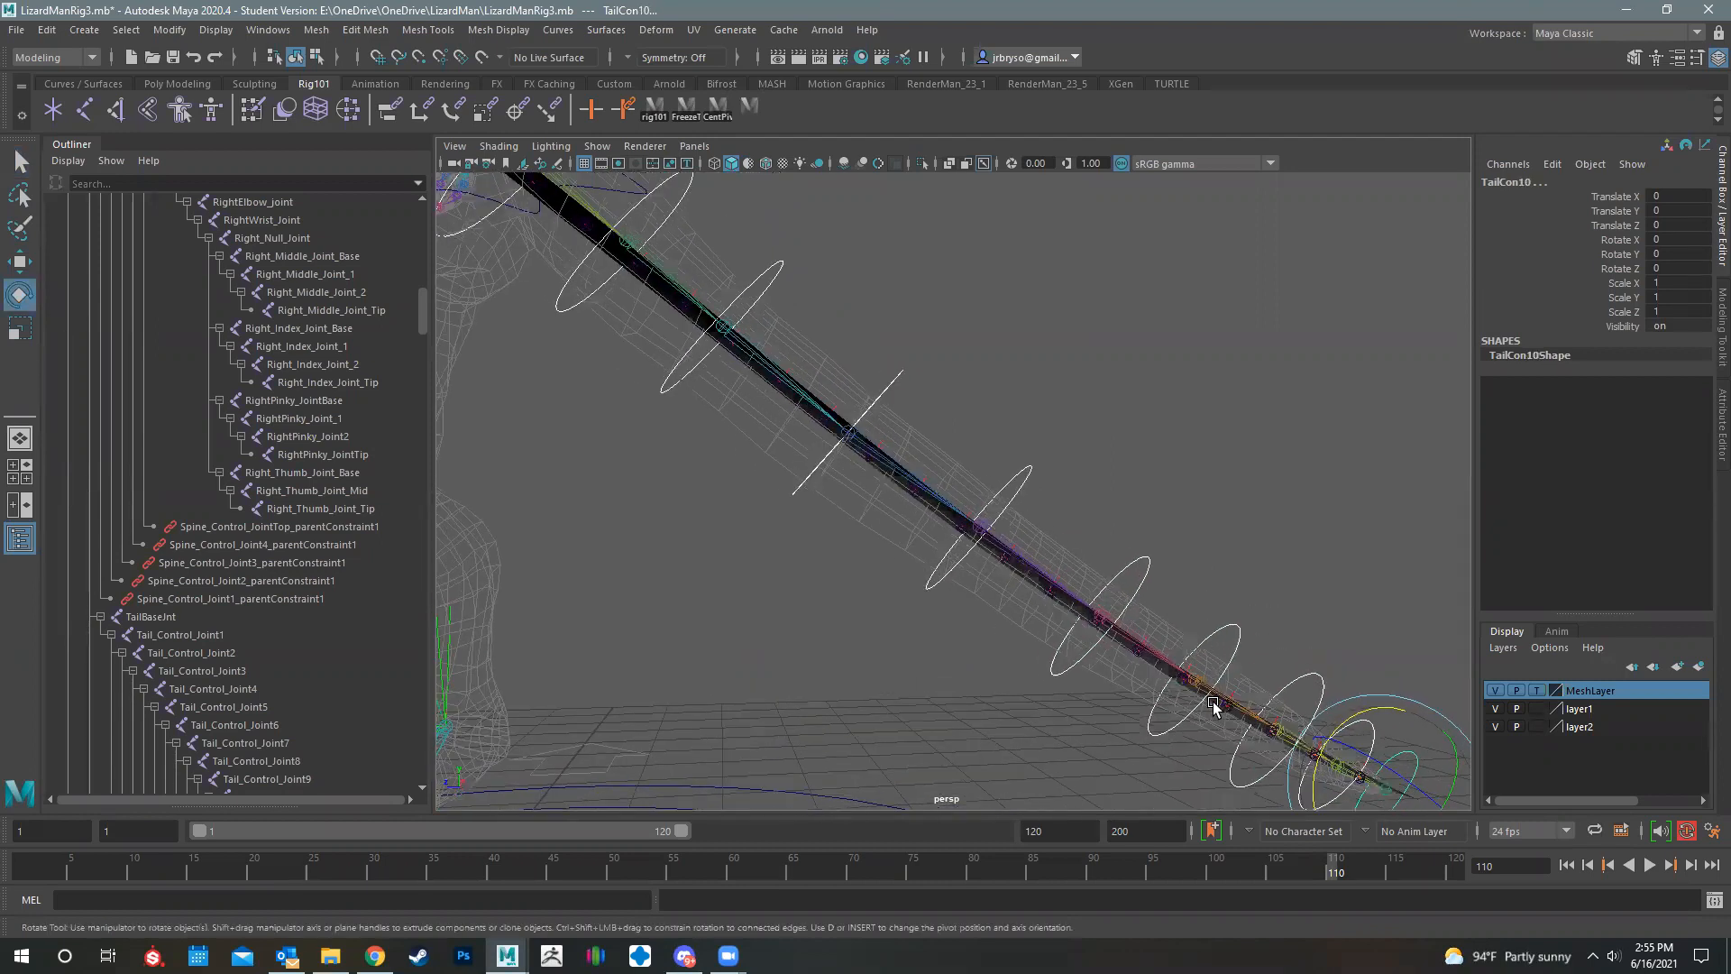
{"action": "scroll", "coordinate": [1202, 702], "scroll_direction": "down", "scroll_amount": 3}
{"action": "mouse_move", "coordinate": [1199, 703]}
{"action": "left_mouse_down"}
{"action": "mouse_move", "coordinate": [1214, 727]}
{"action": "mouse_move", "coordinate": [1202, 688]}
{"action": "mouse_move", "coordinate": [1232, 709]}
{"action": "left_mouse_up"}
{"action": "key", "text": "ctrl+z"}
{"action": "key", "text": "ctrl+z"}
{"action": "key", "text": "ctrl+z"}
{"action": "key", "text": "ctrl+z"}
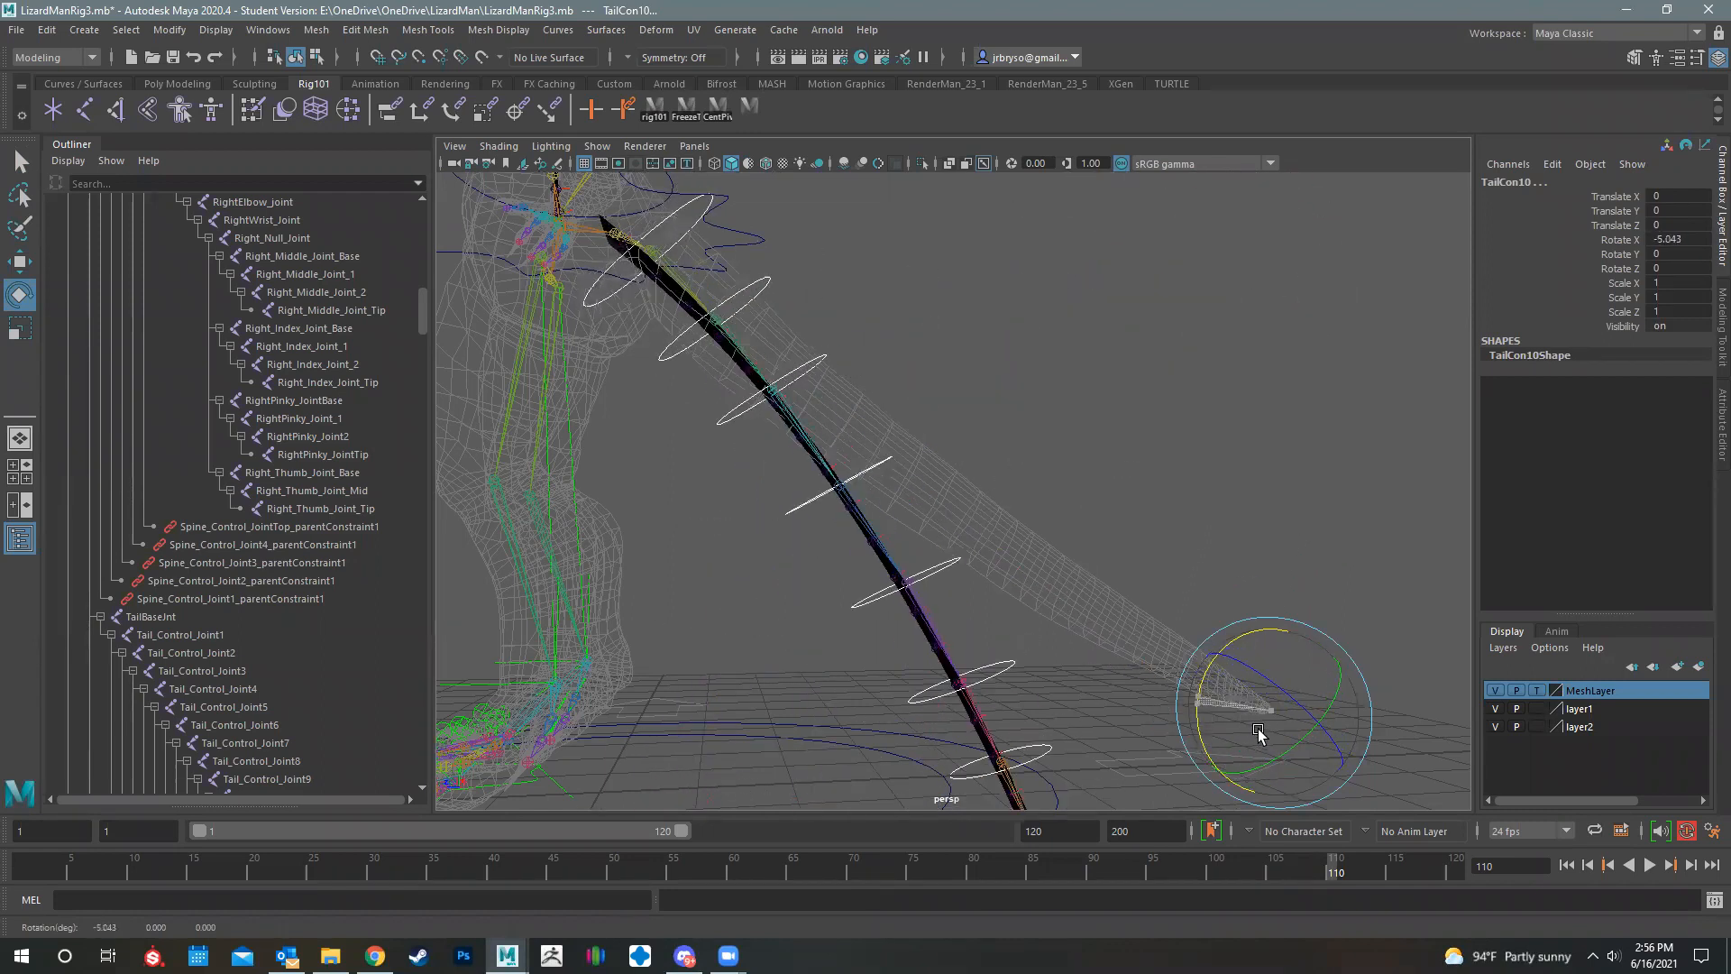
{"action": "left_click_drag", "start_coordinate": [1096, 654], "coordinate": [907, 420], "text": "alt"}
{"action": "key", "text": "ctrl+z"}
- Stretch the tail by moving all its controls about -0.49 along Y, inspect the ribbon, and undo the stretch
{"action": "key", "text": "w"}
{"action": "scroll", "coordinate": [1145, 550], "scroll_direction": "down", "scroll_amount": 2}
{"action": "scroll", "coordinate": [1204, 476], "scroll_direction": "up", "scroll_amount": 1}
{"action": "middle_click_drag", "start_coordinate": [1055, 577], "coordinate": [882, 449], "text": "alt"}
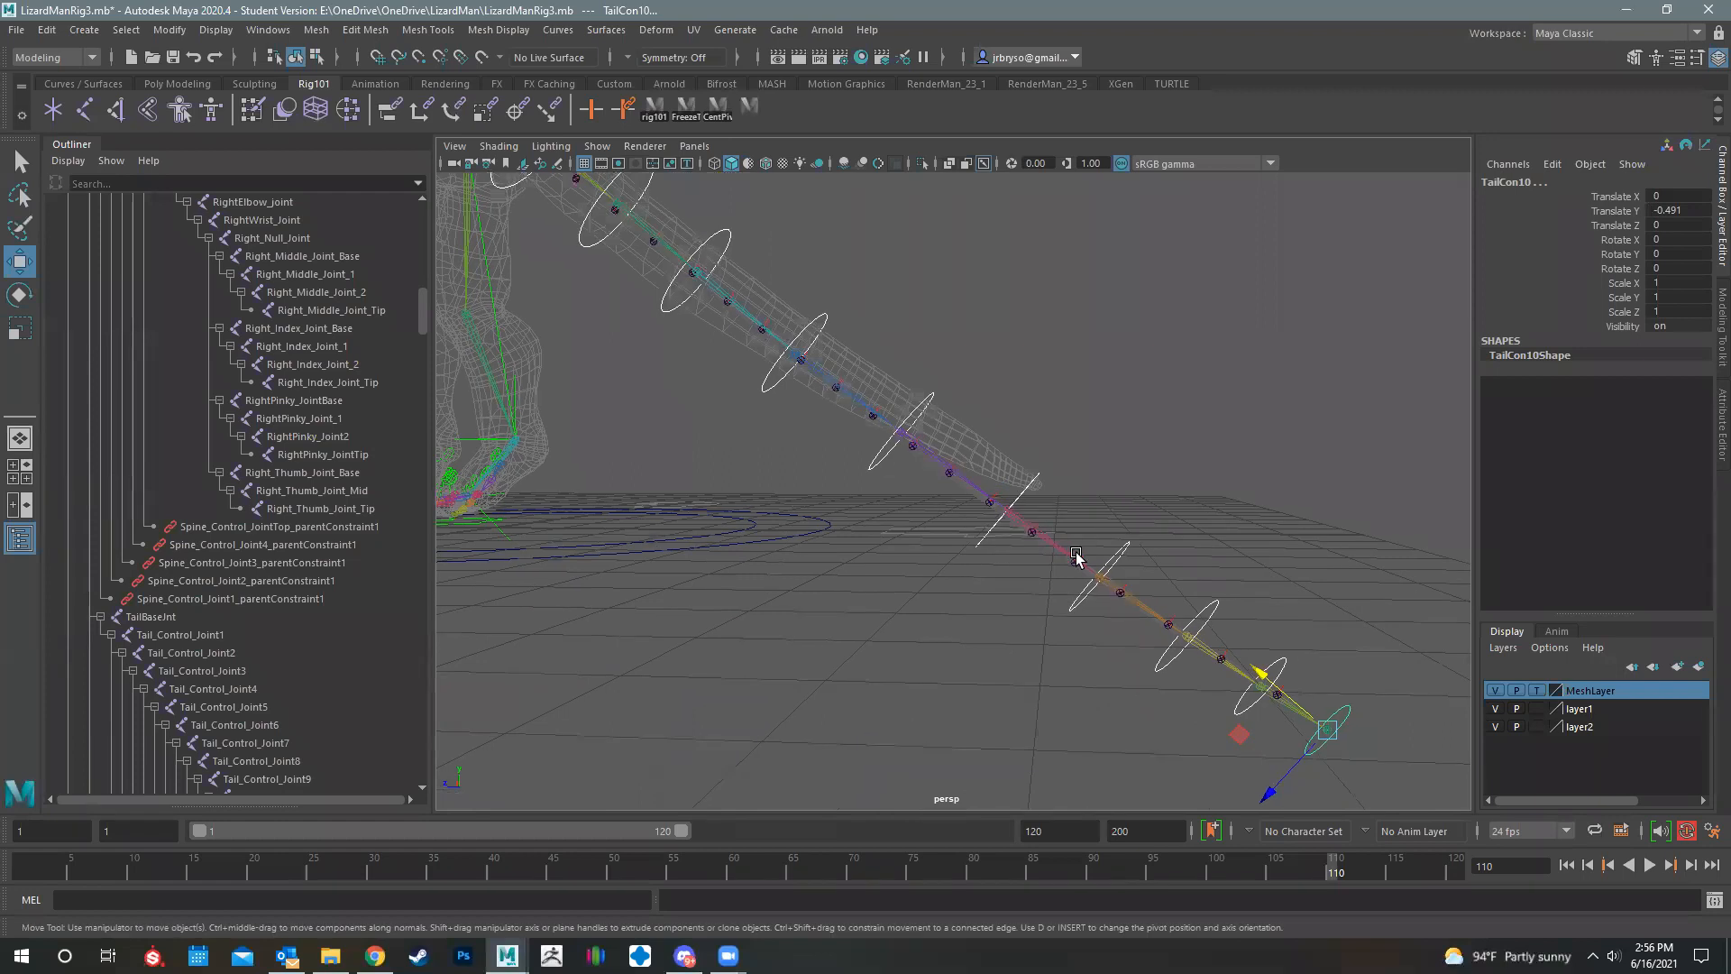
{"action": "left_click_drag", "start_coordinate": [1036, 625], "coordinate": [746, 476], "text": "alt"}
{"action": "scroll", "coordinate": [1082, 631], "scroll_direction": "up", "scroll_amount": 1}
{"action": "middle_click_drag", "start_coordinate": [1095, 663], "coordinate": [1032, 584], "text": "alt"}
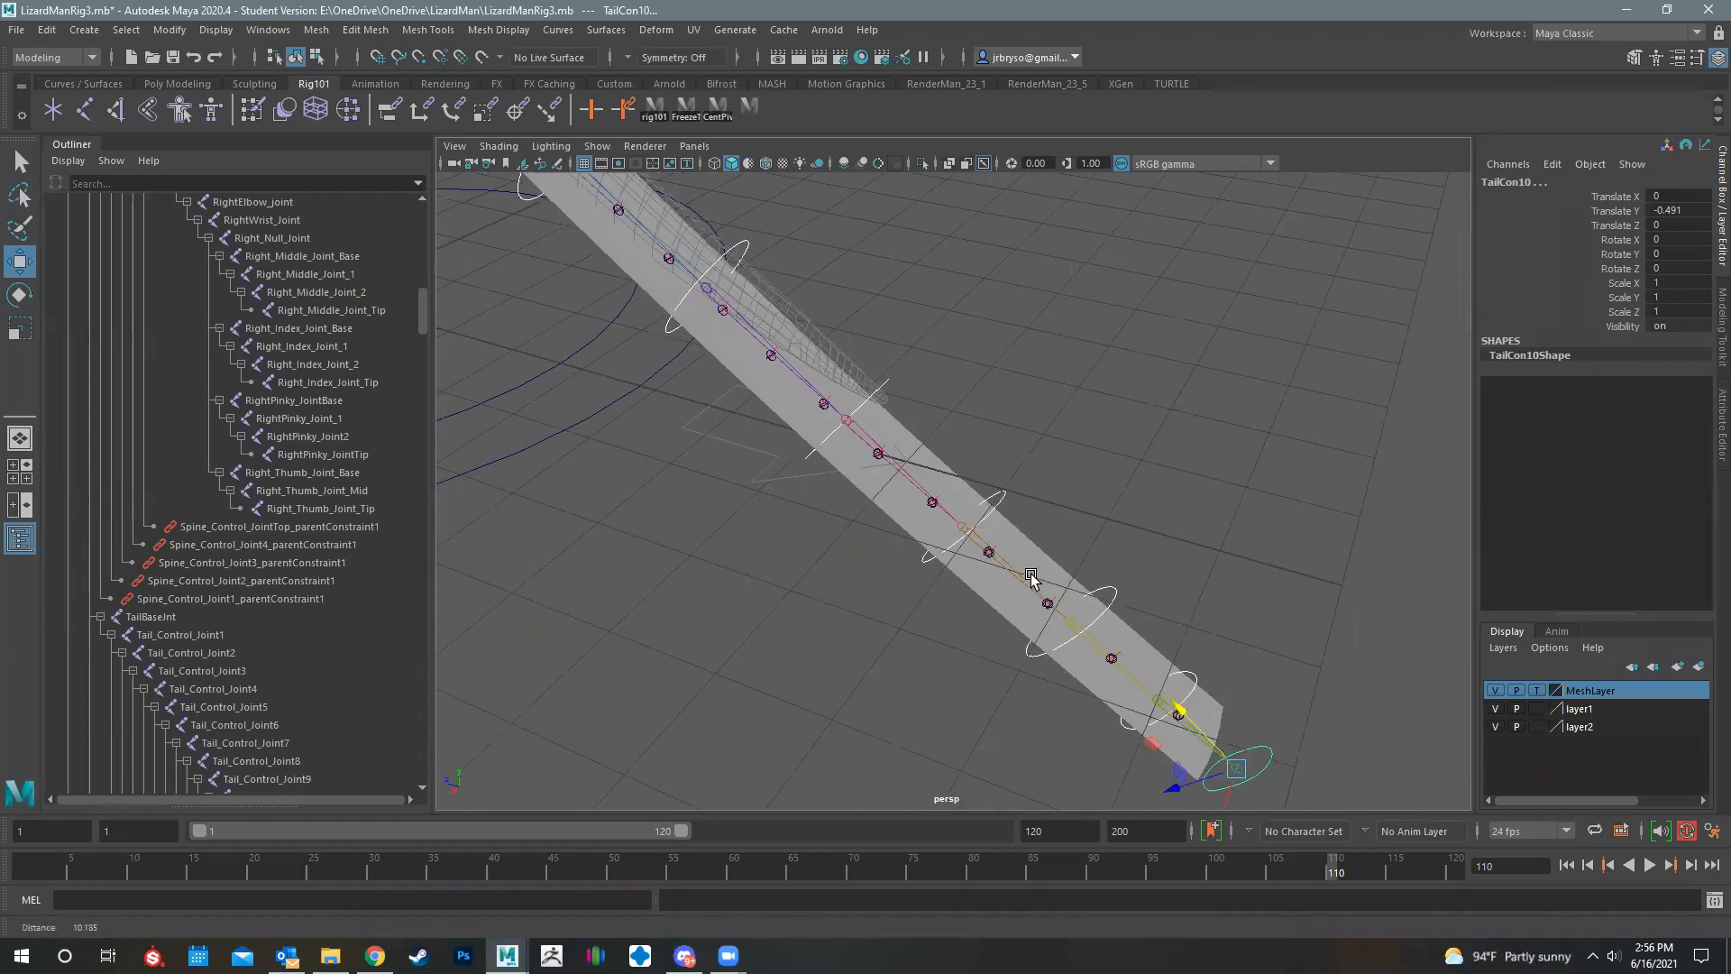
{"action": "scroll", "coordinate": [1031, 577], "scroll_direction": "down", "scroll_amount": 3}
{"action": "mouse_move", "coordinate": [1036, 576]}
{"action": "left_mouse_down"}
{"action": "mouse_move", "coordinate": [1076, 592]}
{"action": "mouse_move", "coordinate": [1036, 572]}
{"action": "mouse_move", "coordinate": [1222, 766]}
{"action": "mouse_move", "coordinate": [1118, 644]}
{"action": "mouse_move", "coordinate": [1028, 595]}
{"action": "left_mouse_up"}
{"action": "key", "text": "ctrl+z"}
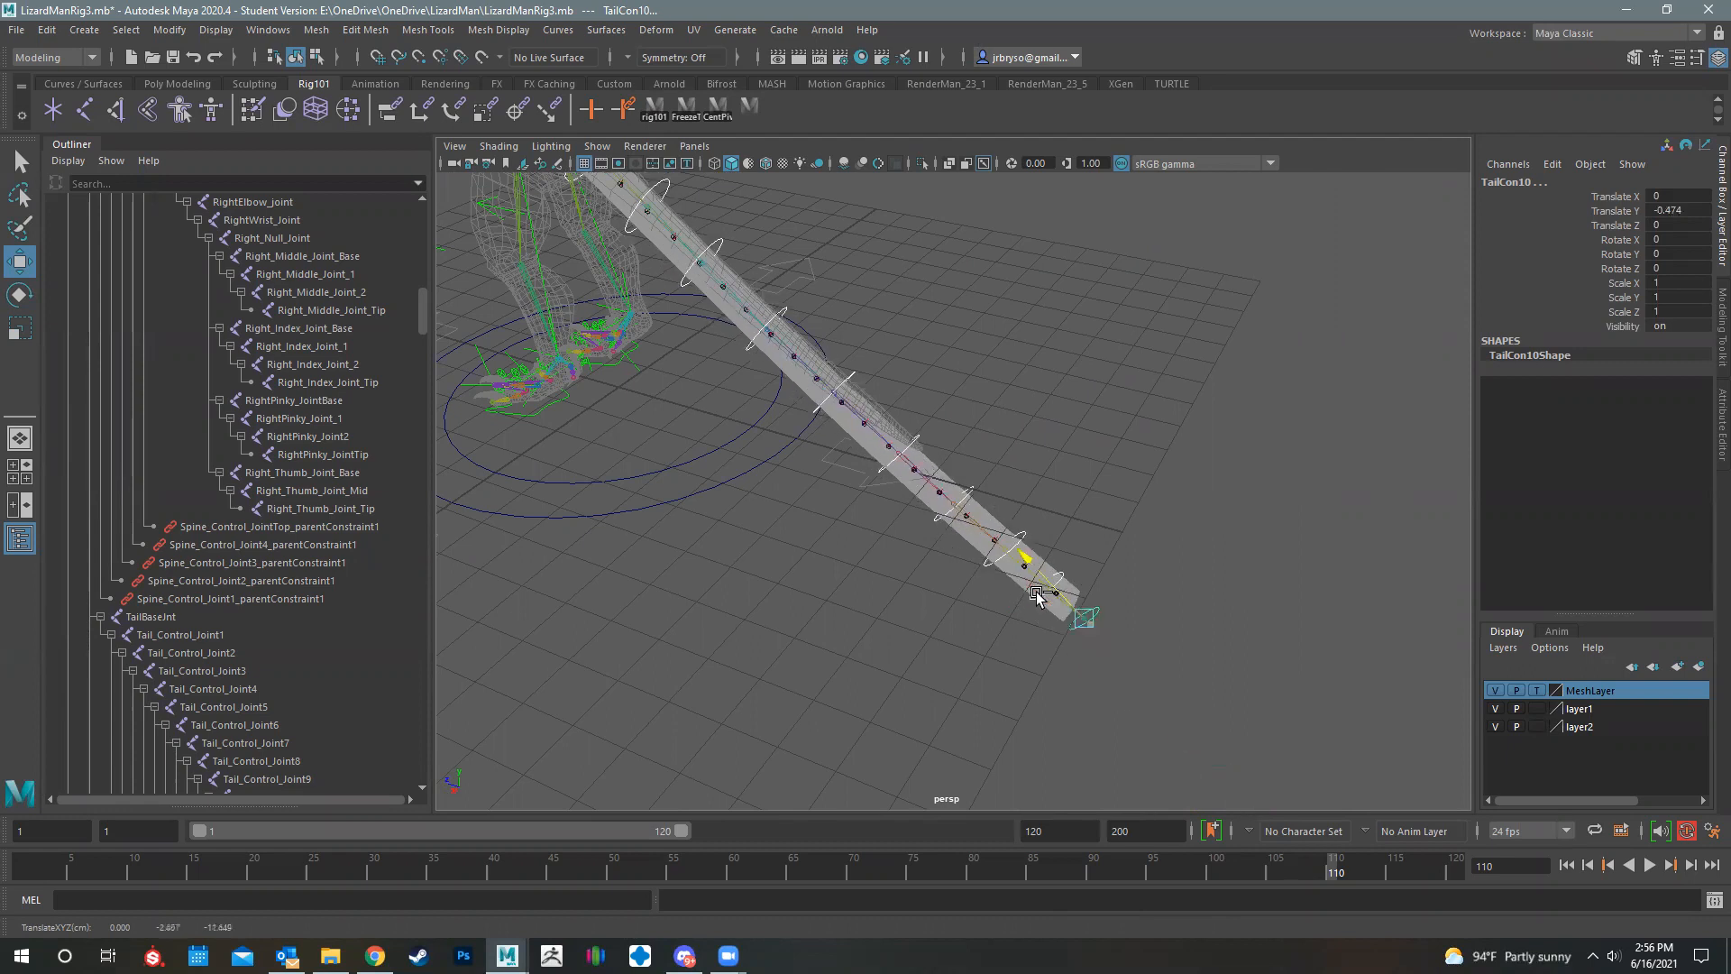
- Rotate all the tail controls together about X to about 16.6 degrees, curling the tail upward, and inspect the ribbon
{"action": "left_click_drag", "start_coordinate": [857, 569], "coordinate": [1009, 665], "text": "alt"}
{"action": "middle_click_drag", "start_coordinate": [884, 389], "coordinate": [1181, 591], "text": "alt"}
{"action": "key", "text": "e"}
{"action": "left_click_drag", "start_coordinate": [1173, 584], "coordinate": [999, 444]}
{"action": "left_click_drag", "start_coordinate": [1057, 662], "coordinate": [1059, 622], "text": "alt"}
{"action": "middle_click_drag", "start_coordinate": [1058, 622], "coordinate": [1056, 652], "text": "alt"}
{"action": "middle_click_drag", "start_coordinate": [1108, 312], "coordinate": [1039, 462], "text": "alt"}
{"action": "scroll", "coordinate": [1098, 664], "scroll_direction": "up", "scroll_amount": 8}
{"action": "middle_click_drag", "start_coordinate": [1043, 639], "coordinate": [1063, 578], "text": "alt"}
{"action": "left_click_drag", "start_coordinate": [1025, 611], "coordinate": [1221, 302], "text": "alt"}
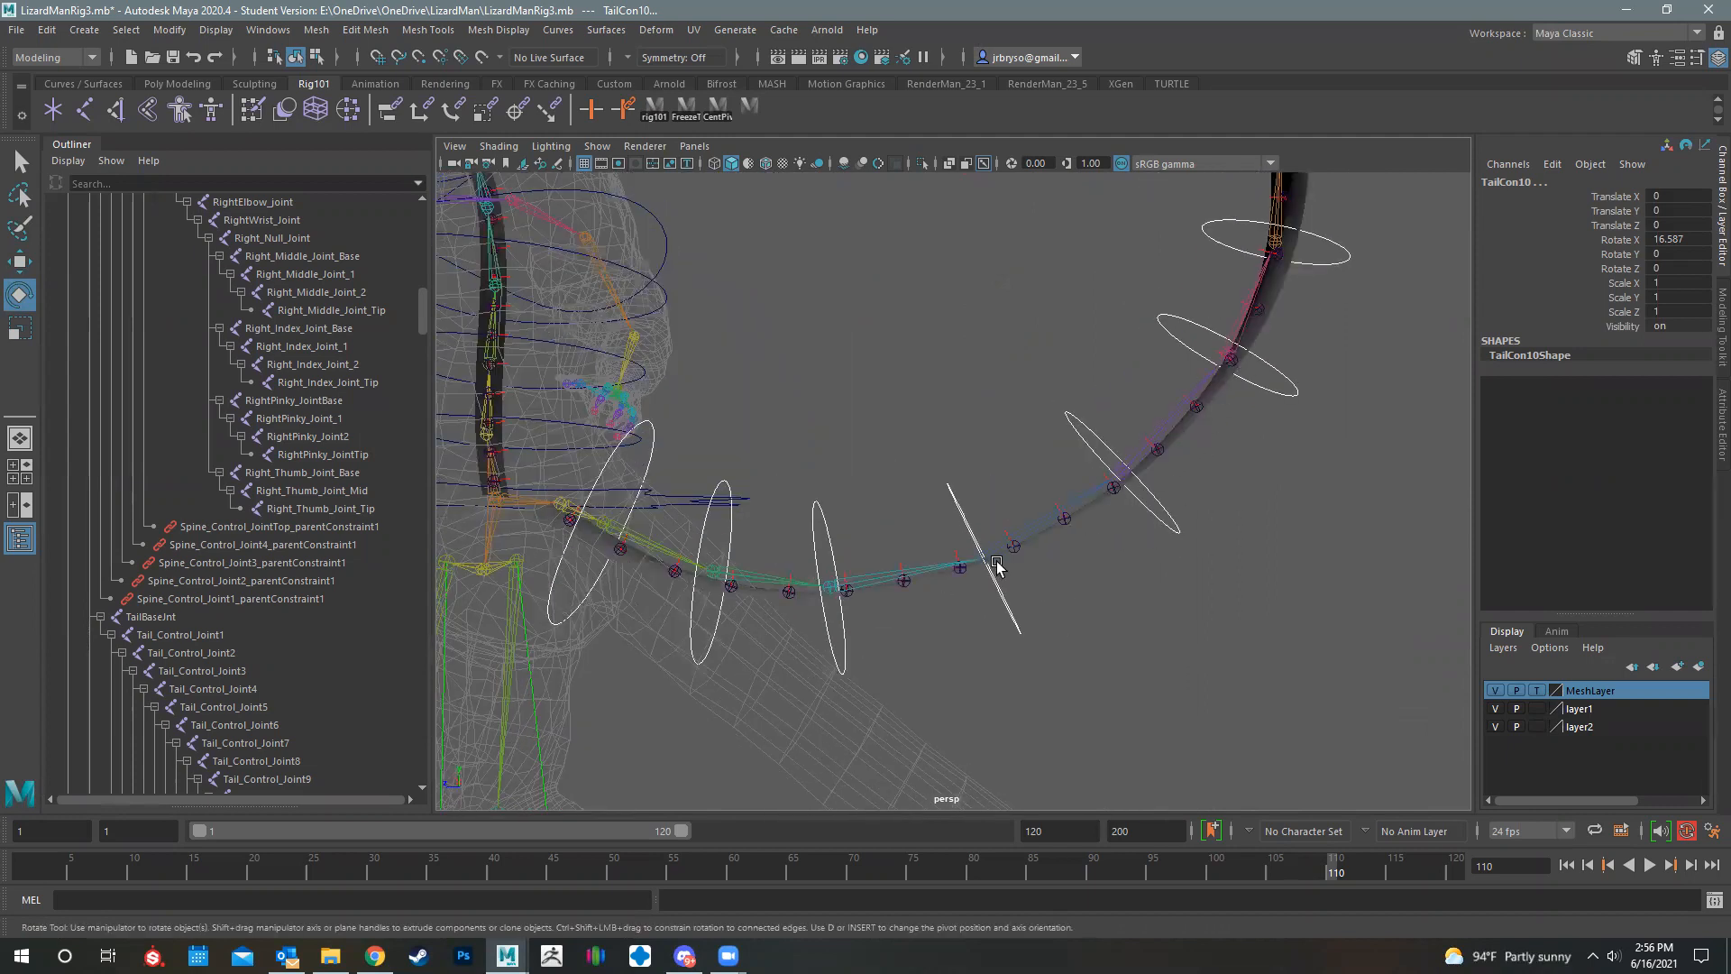
{"action": "left_click_drag", "start_coordinate": [1128, 571], "coordinate": [1055, 569], "text": "alt"}
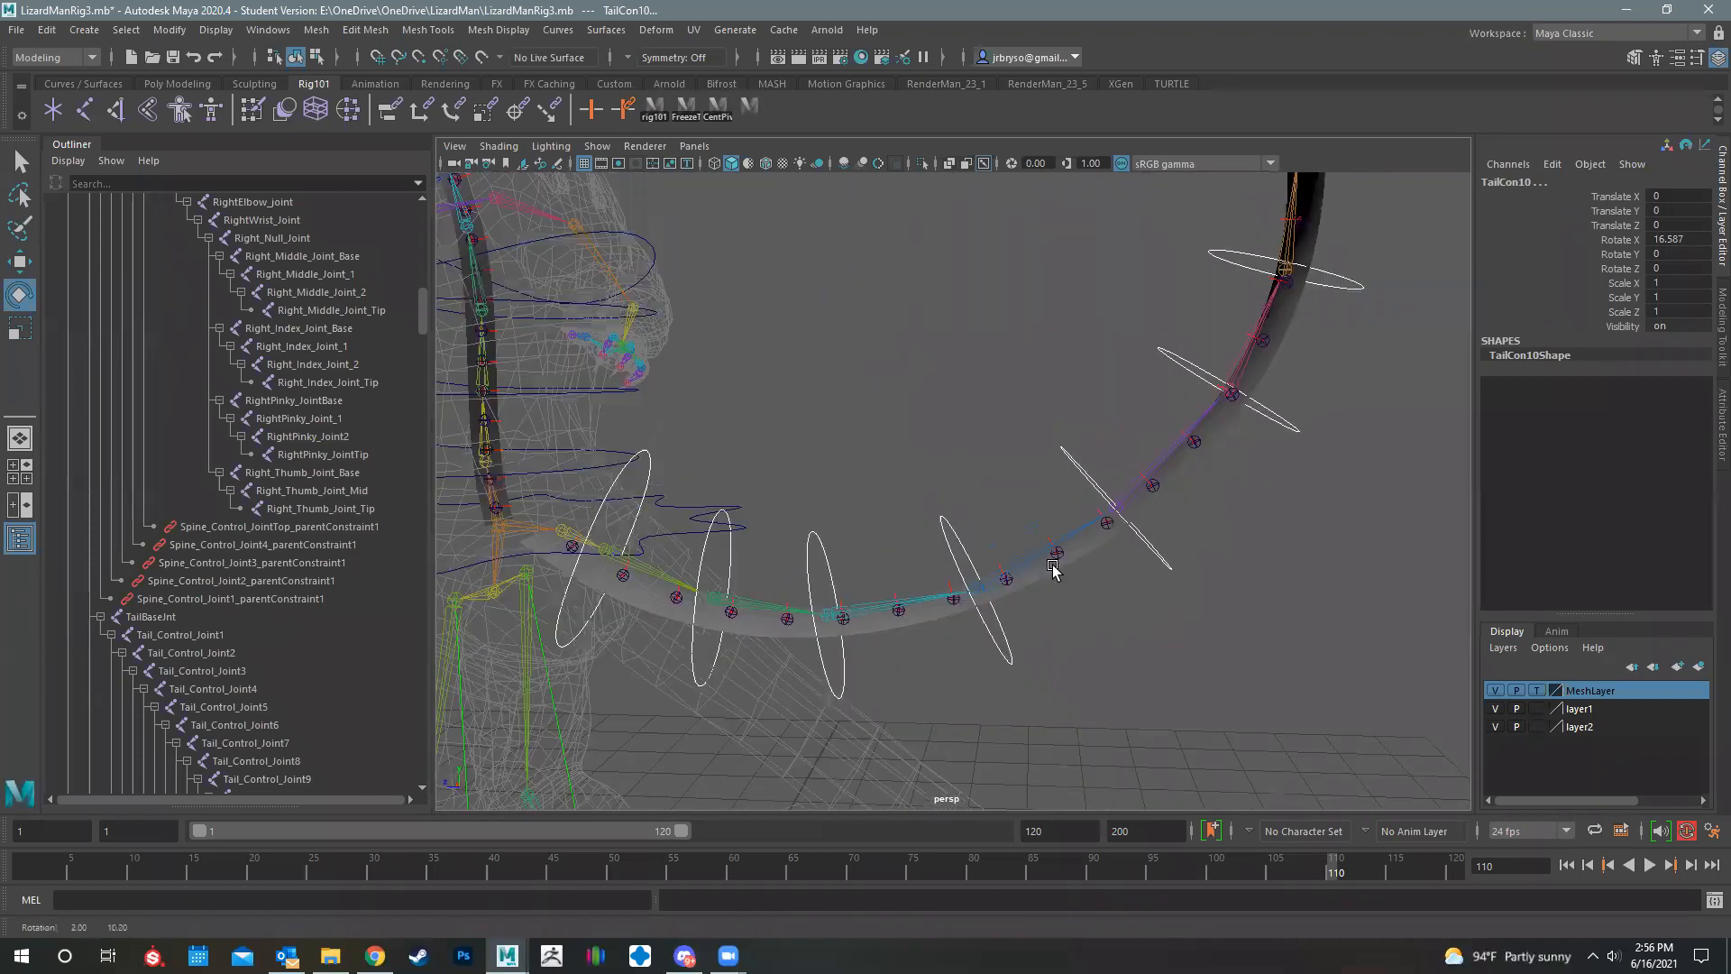
- Select the TailRibbon surface and open the Paint Skin Weights Tool settings for it
{"action": "left_click", "coordinate": [1055, 570]}
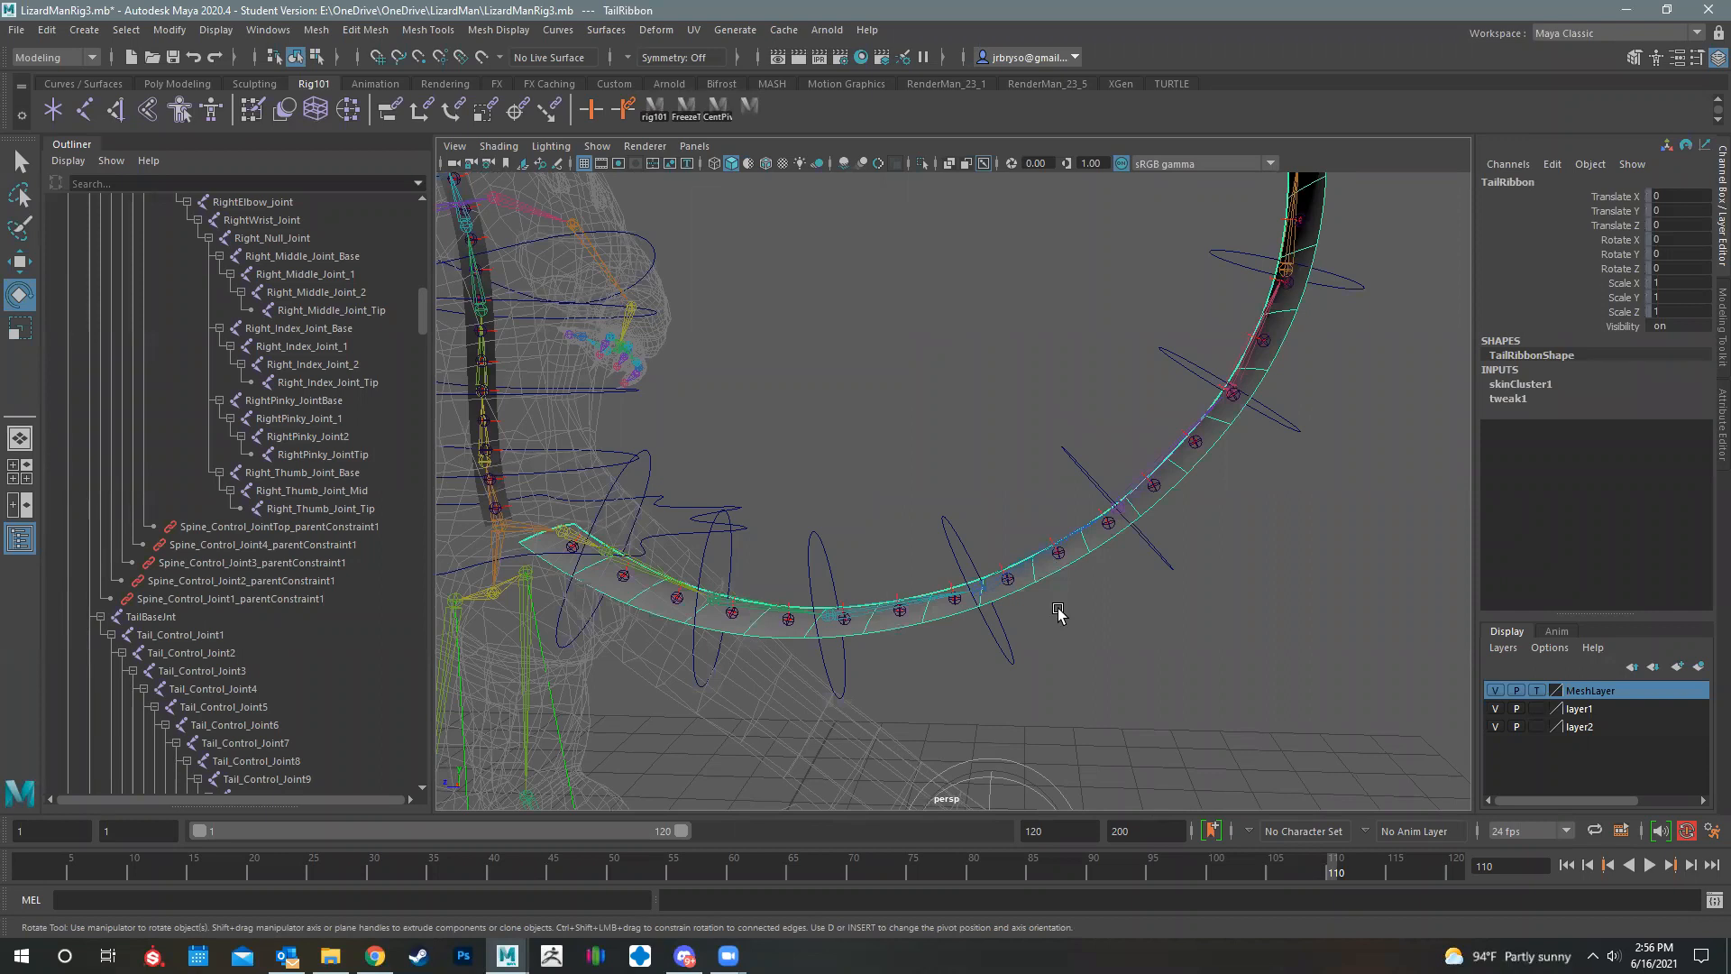
{"action": "left_click_drag", "start_coordinate": [1101, 632], "coordinate": [1132, 619], "text": "alt"}
{"action": "right_click_drag", "start_coordinate": [1134, 617], "coordinate": [1044, 469]}
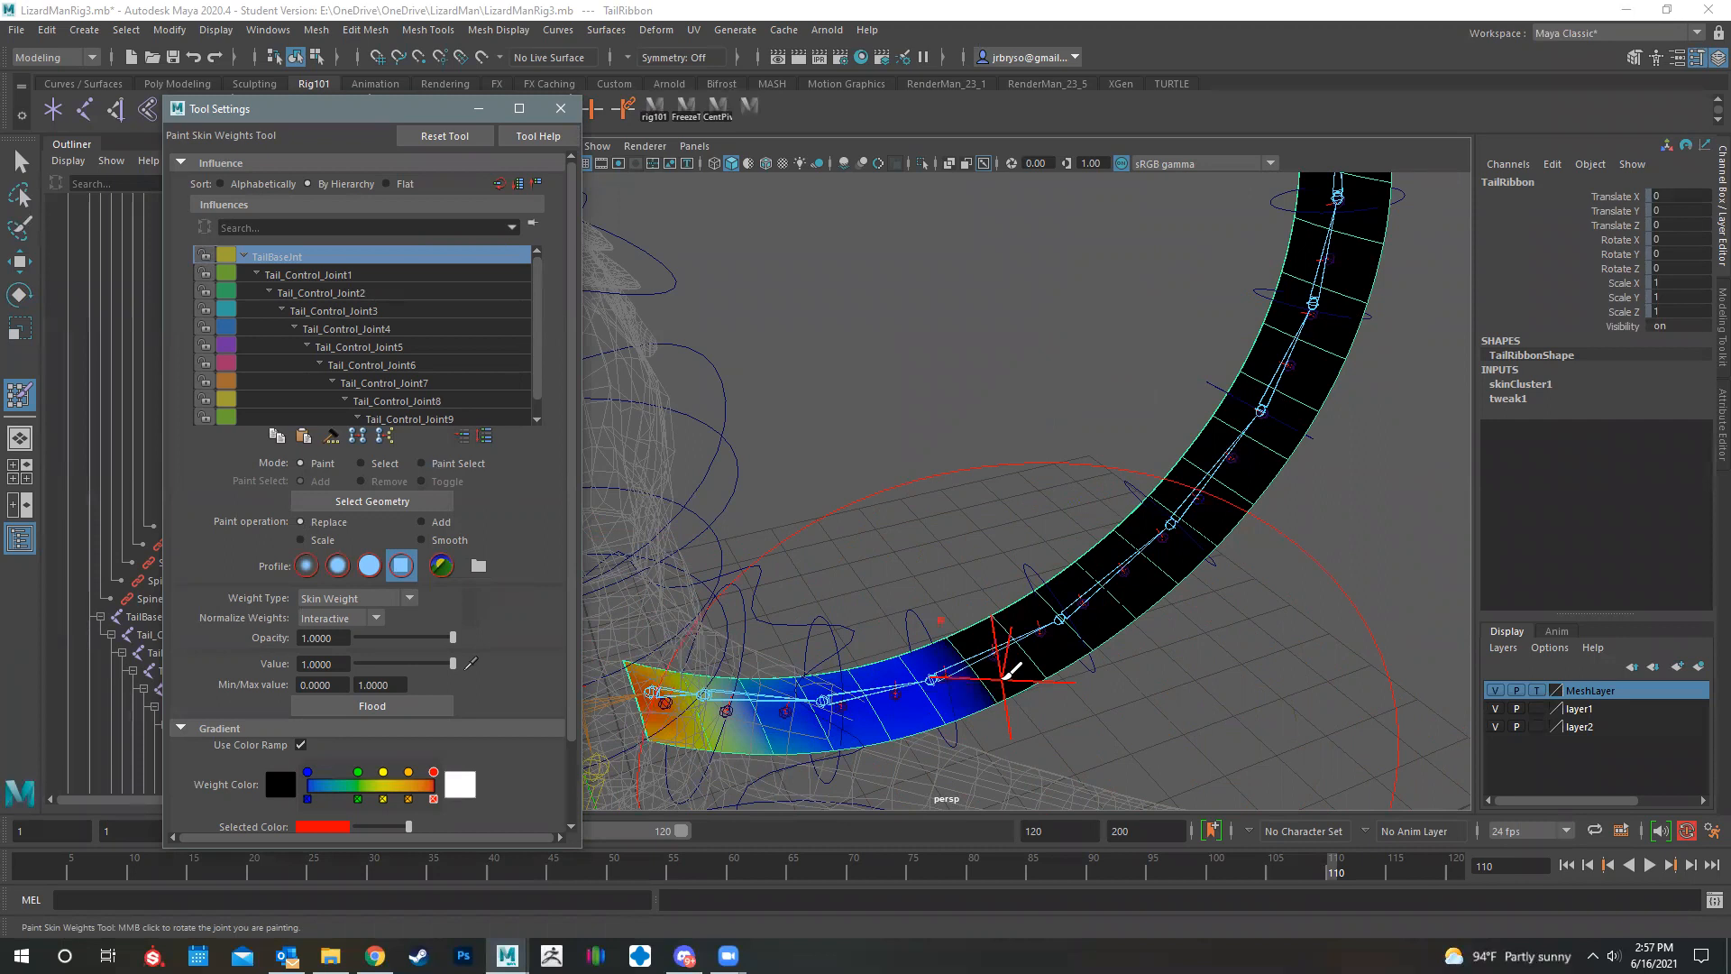
{"action": "right_click_drag", "start_coordinate": [1001, 535], "coordinate": [1004, 532]}
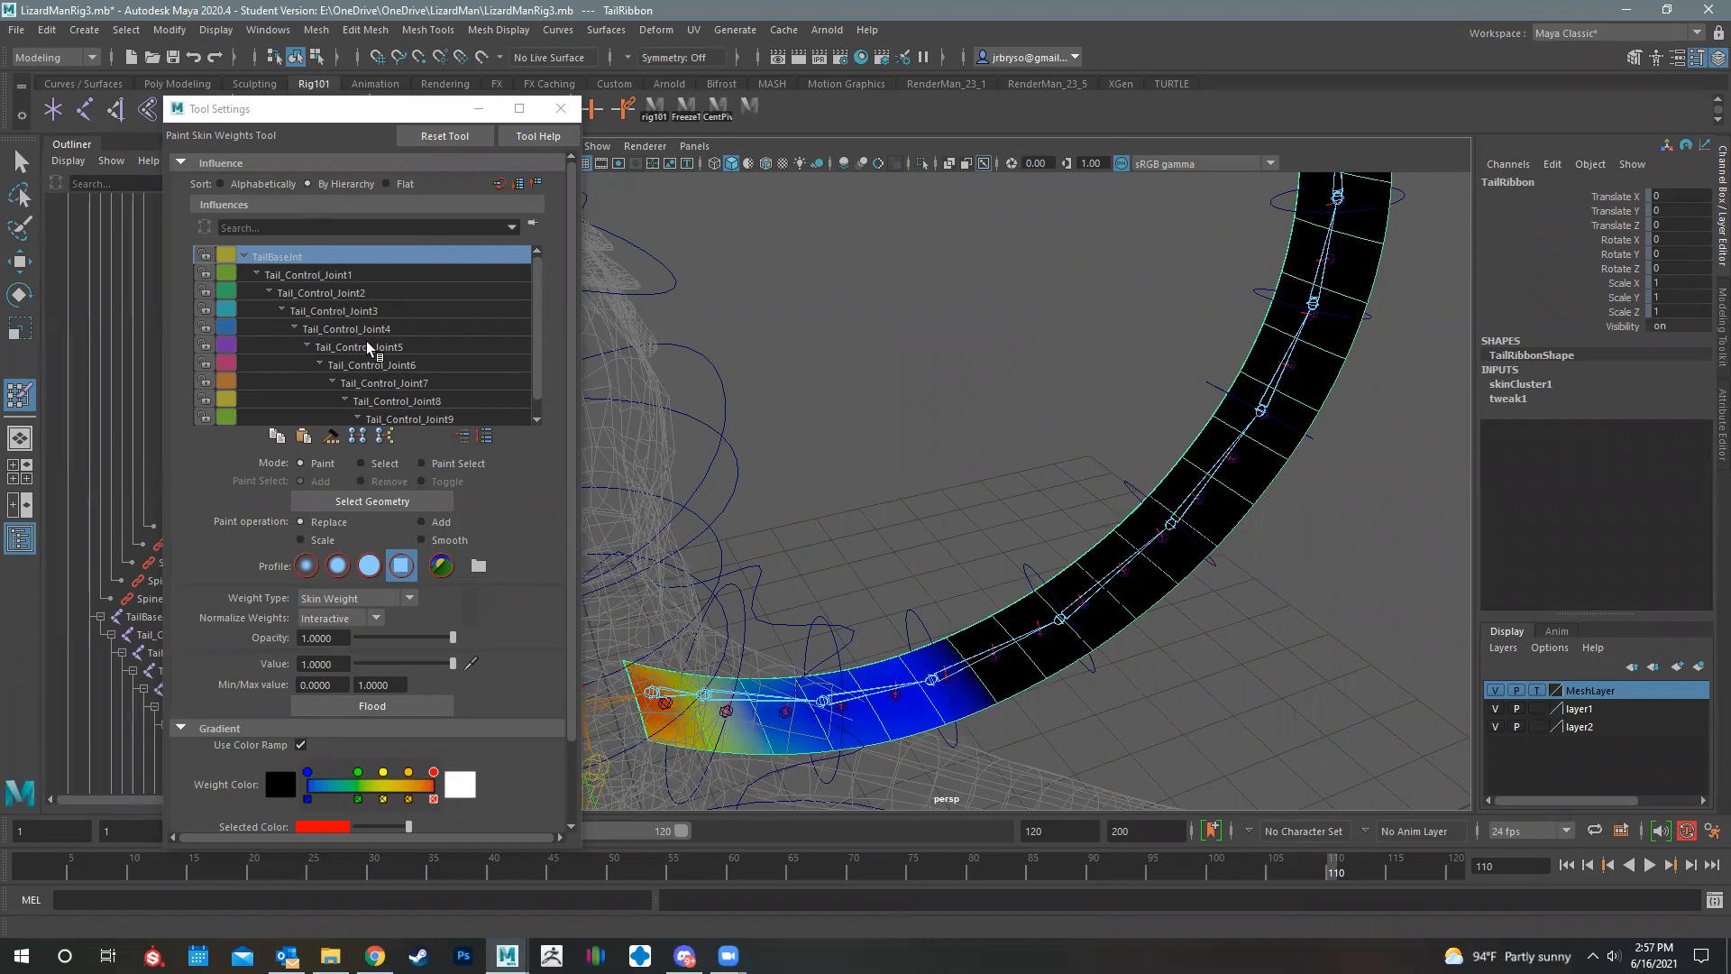
- Set the skin weight paint operation for the tail ribbon to Smooth, and return to the Select tool
{"action": "scroll", "coordinate": [392, 370], "scroll_direction": "down", "scroll_amount": 1}
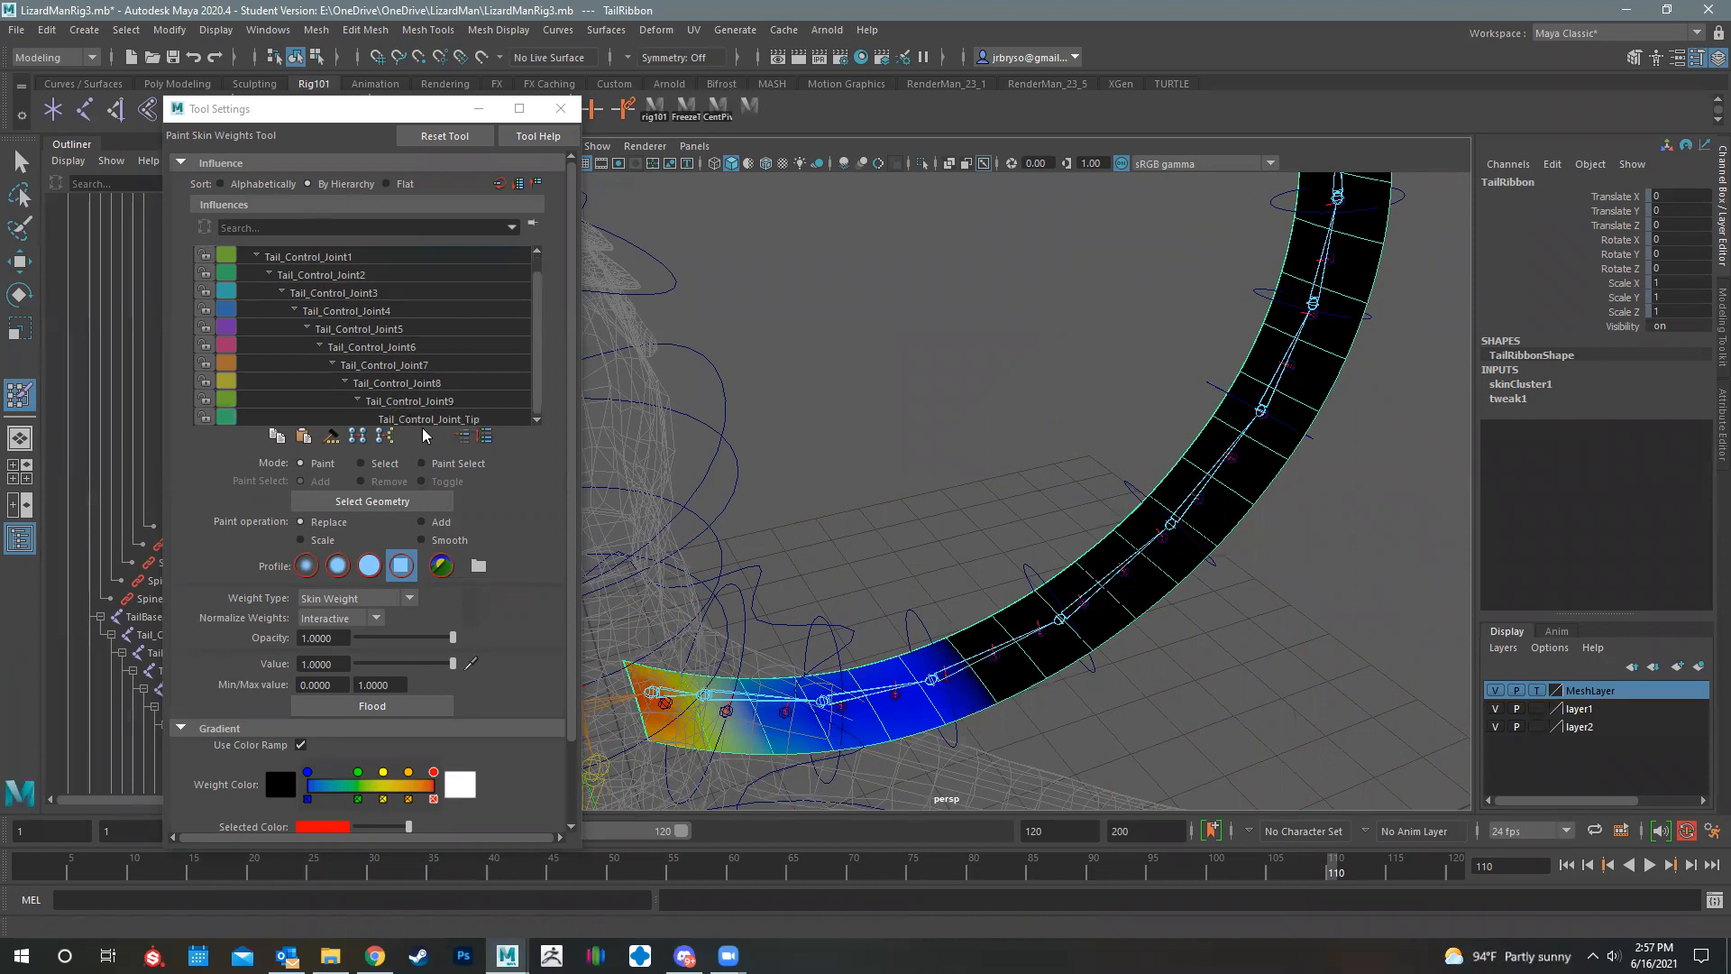
{"action": "left_click", "coordinate": [421, 540]}
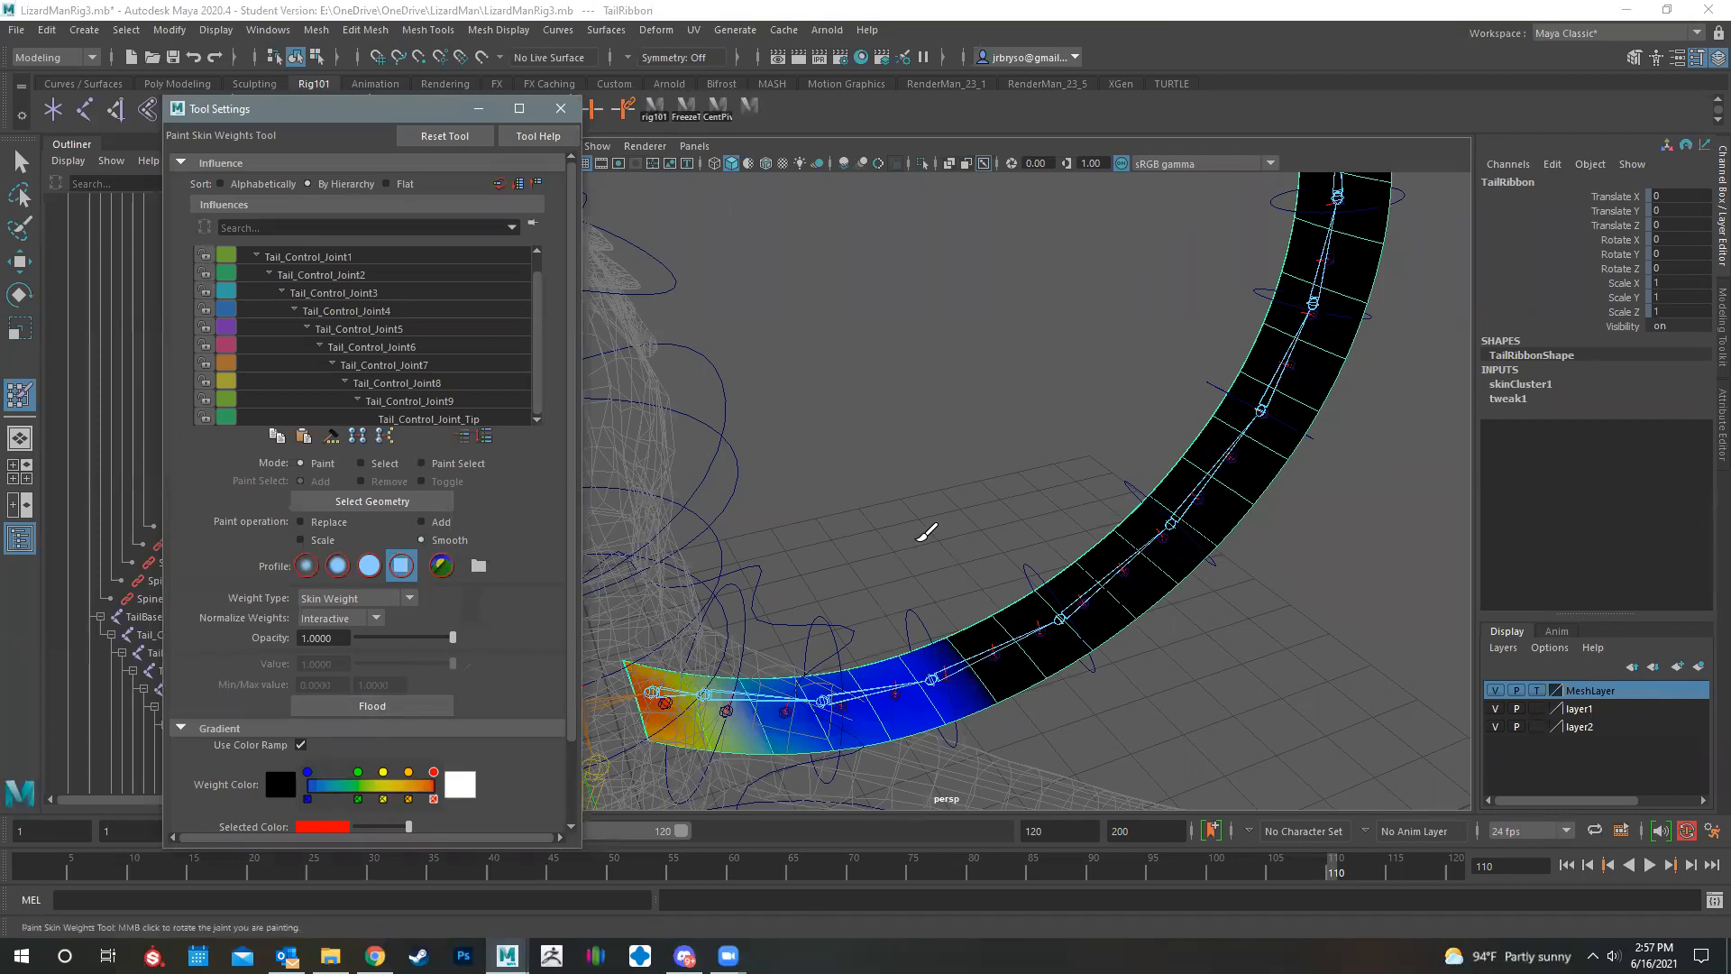
{"action": "key", "text": "q"}
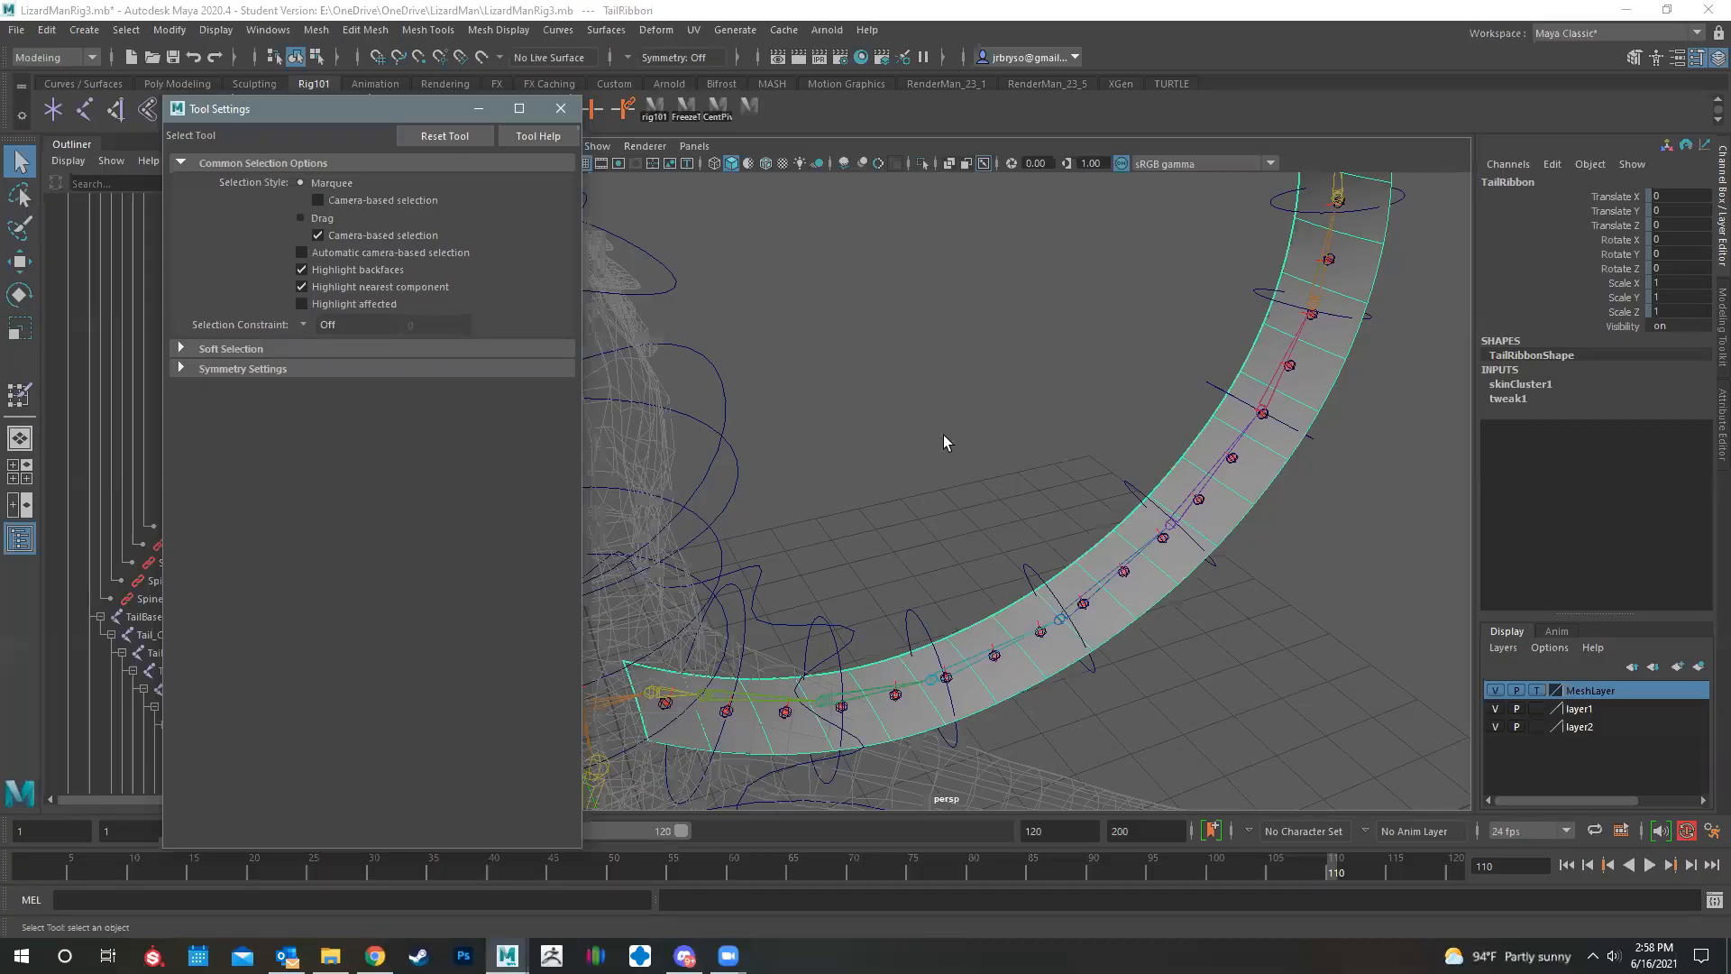
- Inspect Tail_Control_Joint3 through Tail_Control_Joint6 along the ribbon one by one, including the skinCluster1 attributes
{"action": "left_click_drag", "start_coordinate": [944, 434], "coordinate": [1112, 549], "text": "alt"}
{"action": "scroll", "coordinate": [1112, 549], "scroll_direction": "up", "scroll_amount": 8}
{"action": "middle_click_drag", "start_coordinate": [1015, 550], "coordinate": [983, 572], "text": "alt"}
{"action": "left_click_drag", "start_coordinate": [983, 572], "coordinate": [1050, 536], "text": "alt"}
{"action": "left_click", "coordinate": [968, 545]}
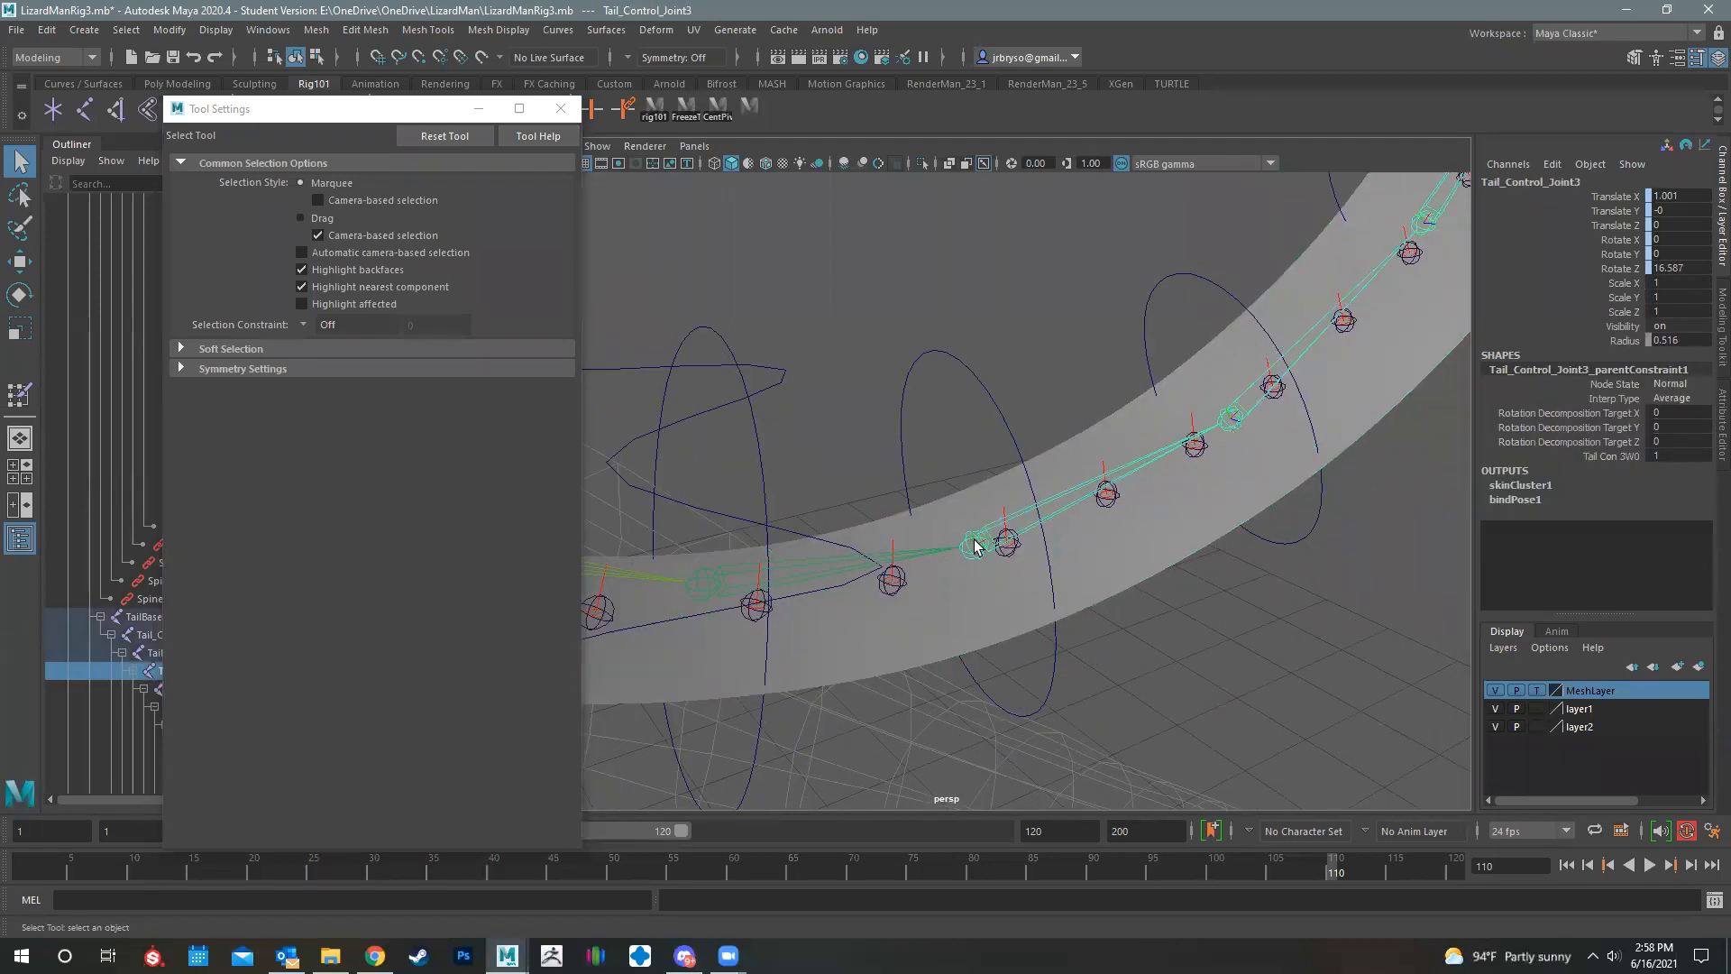
{"action": "left_click", "coordinate": [1515, 486]}
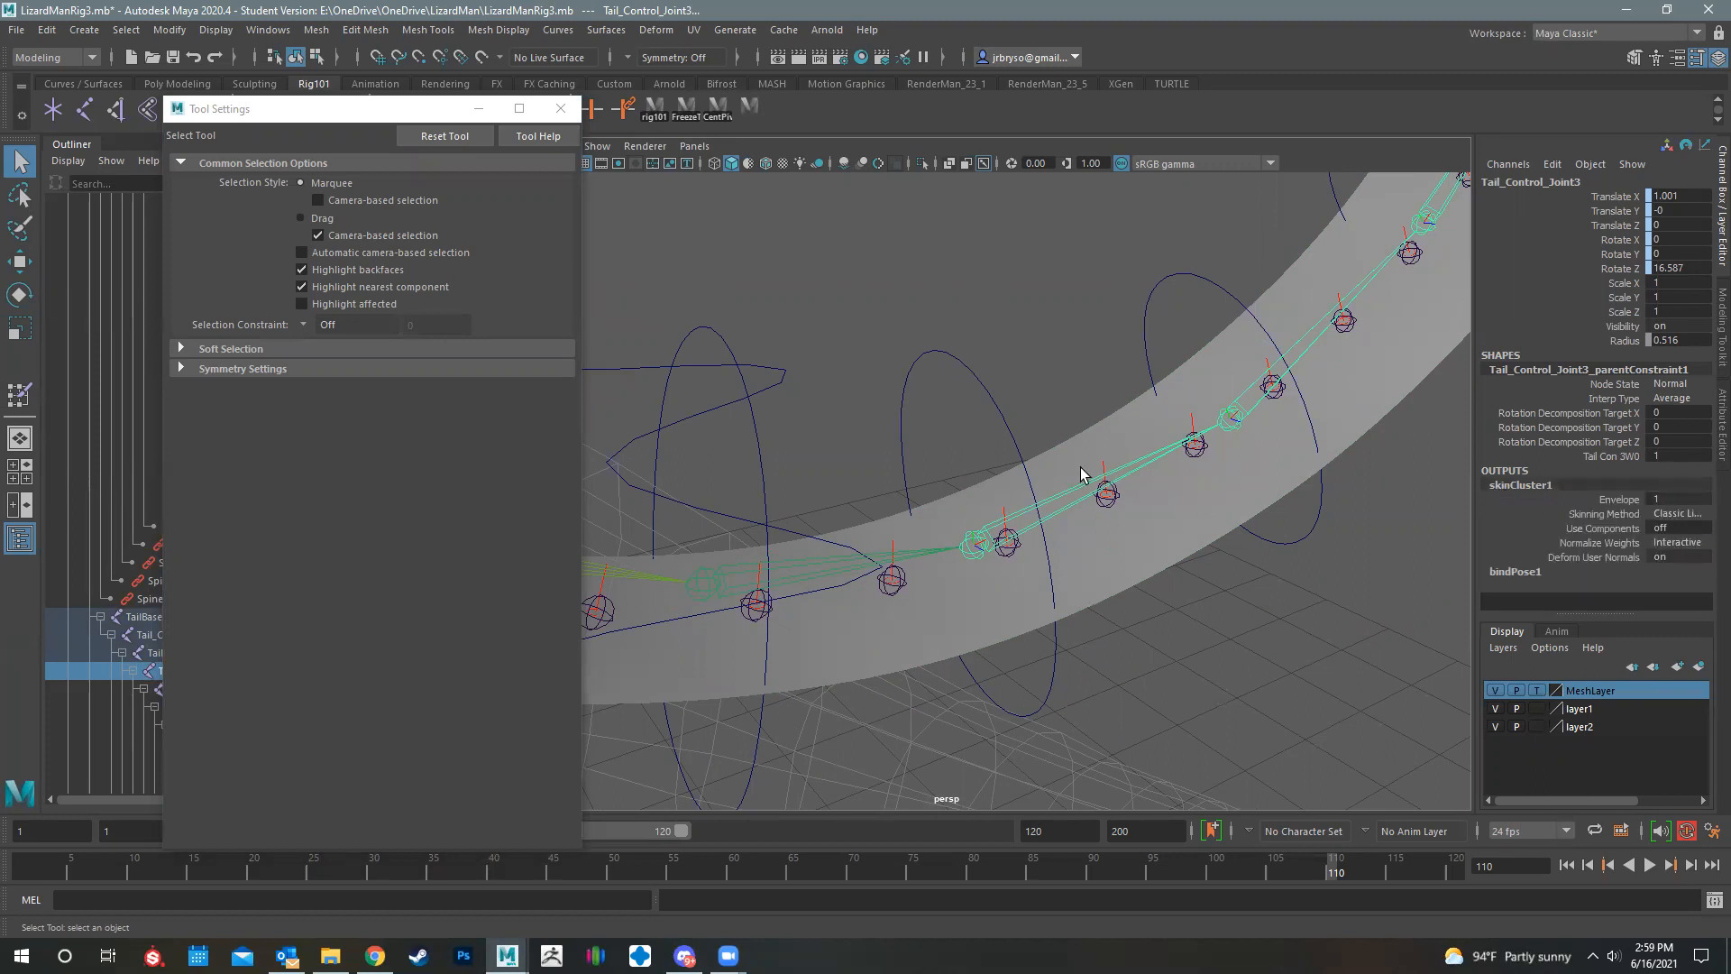
{"action": "left_click", "coordinate": [1234, 418]}
{"action": "left_click", "coordinate": [1420, 227]}
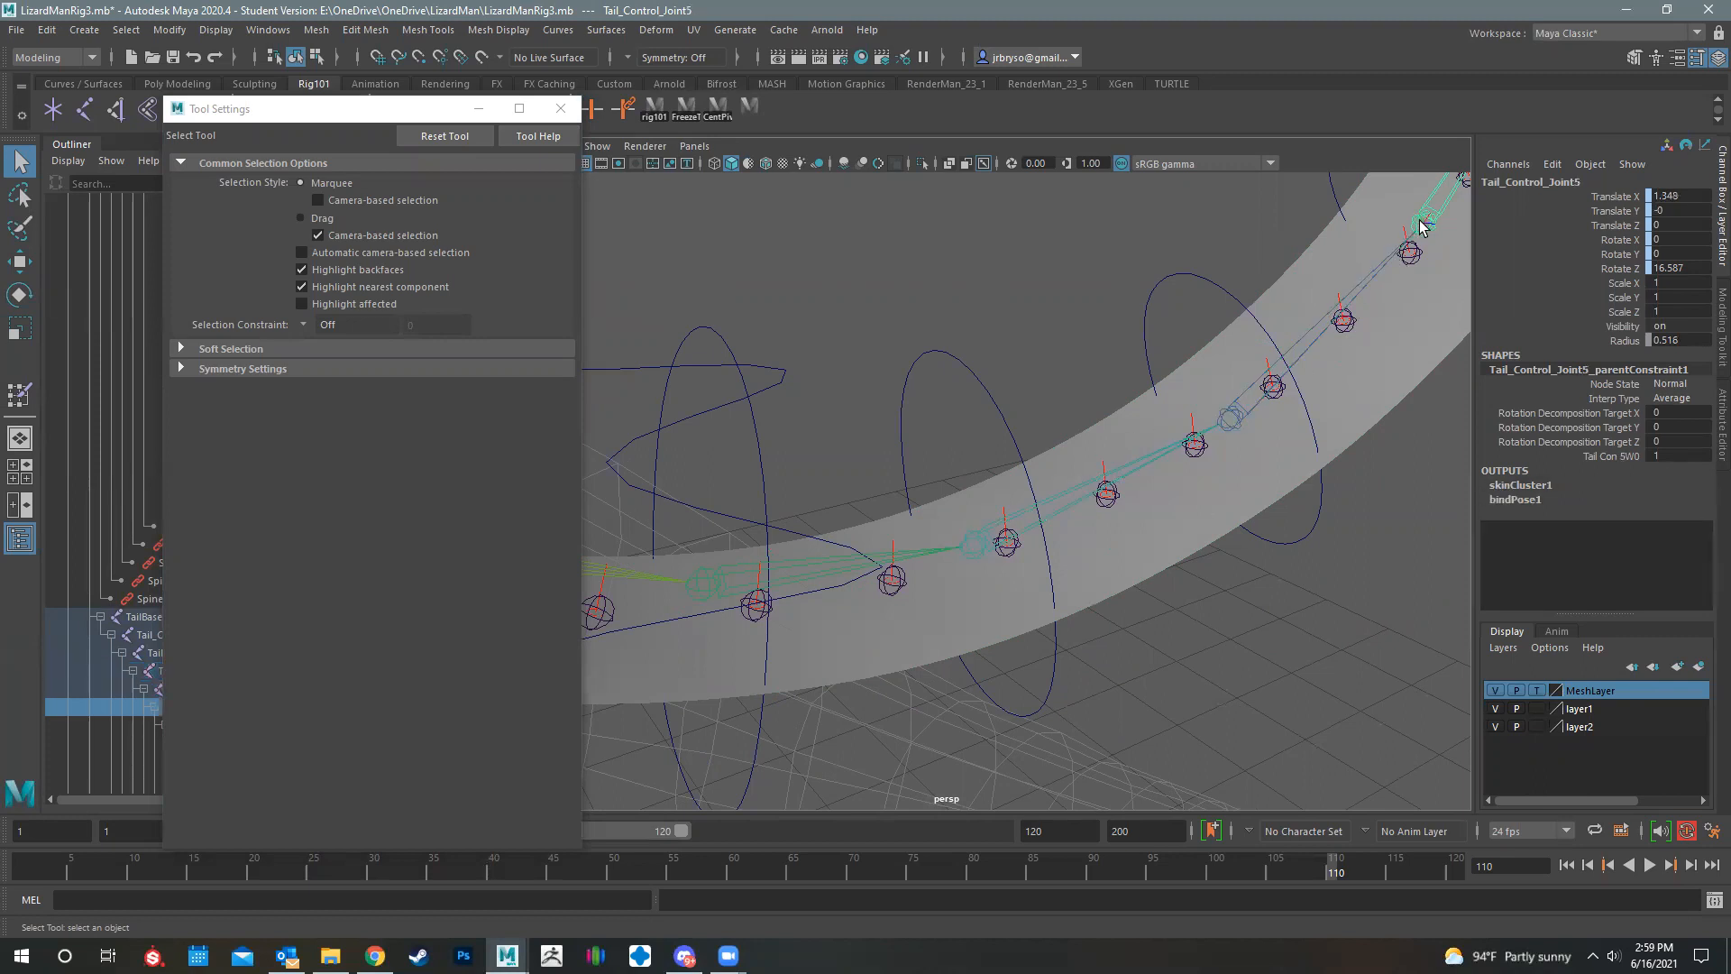
{"action": "left_click_drag", "start_coordinate": [1380, 272], "coordinate": [1563, 470], "text": "alt"}
{"action": "left_click_drag", "start_coordinate": [1351, 244], "coordinate": [1242, 283], "text": "alt"}
{"action": "left_click", "coordinate": [1326, 340]}
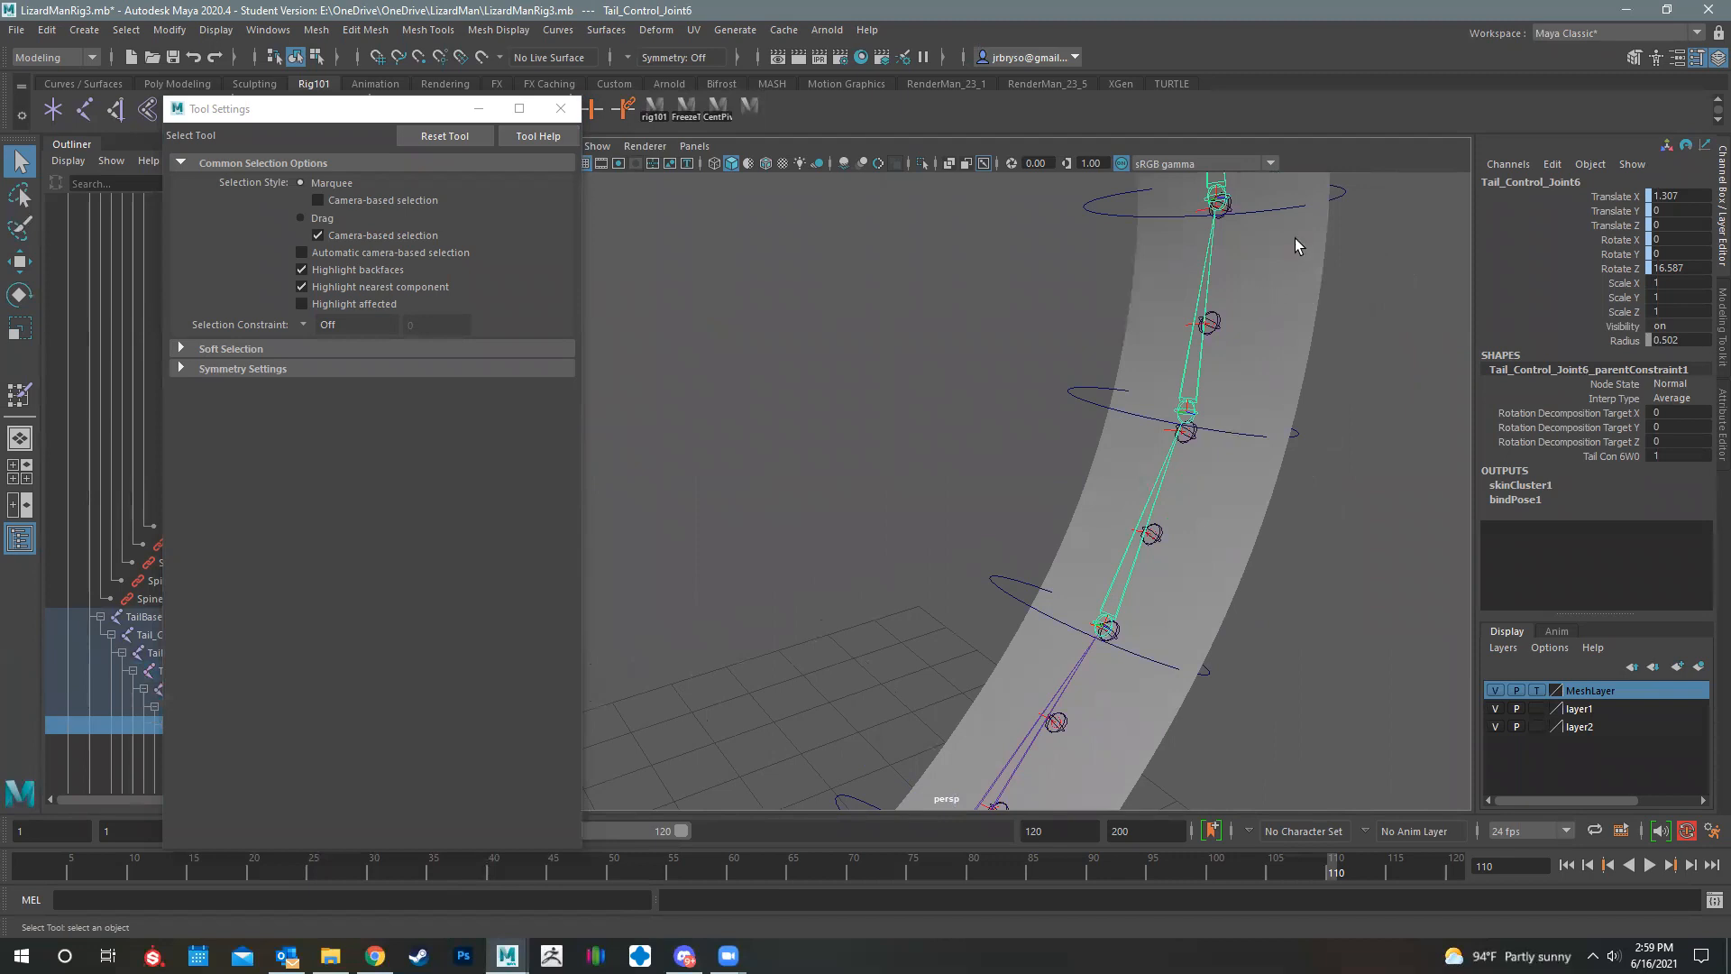
- Inspect the remaining tail control joints one by one, up to Tail_Control_Joint9 and Tail_Control_Joint_Tip at the ribbon's end
{"action": "left_click", "coordinate": [1268, 422]}
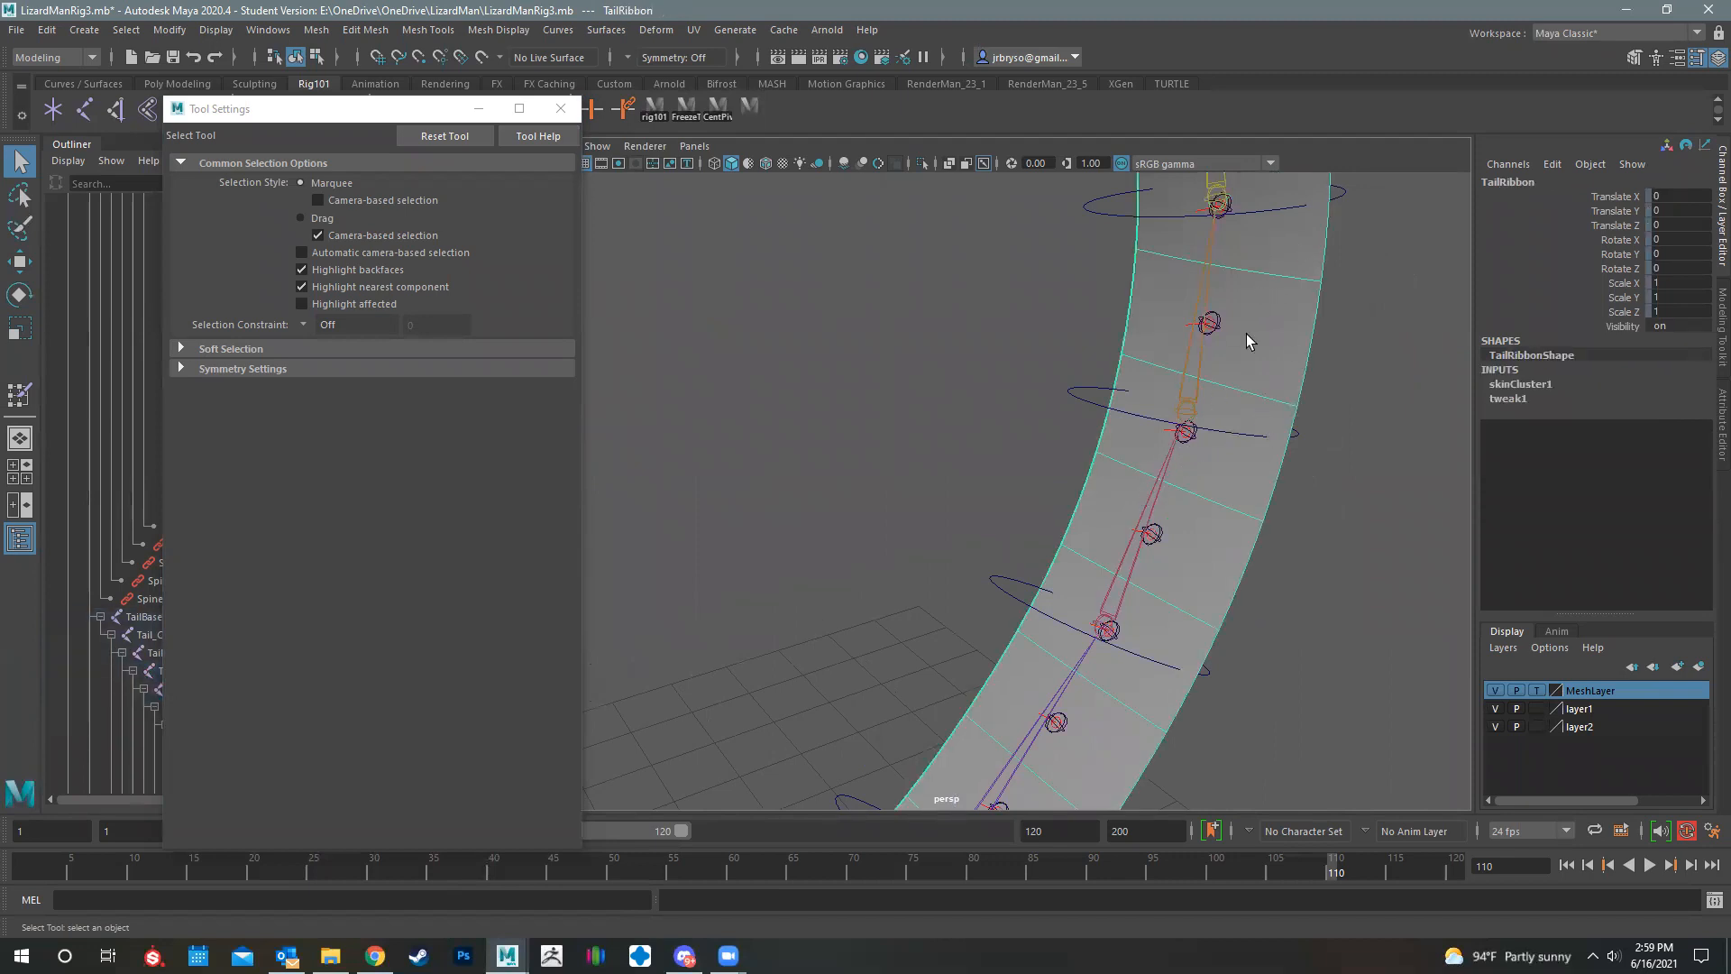
{"action": "left_click", "coordinate": [1189, 403]}
{"action": "middle_click_drag", "start_coordinate": [1175, 325], "coordinate": [1172, 351], "text": "alt"}
{"action": "left_click", "coordinate": [1174, 342]}
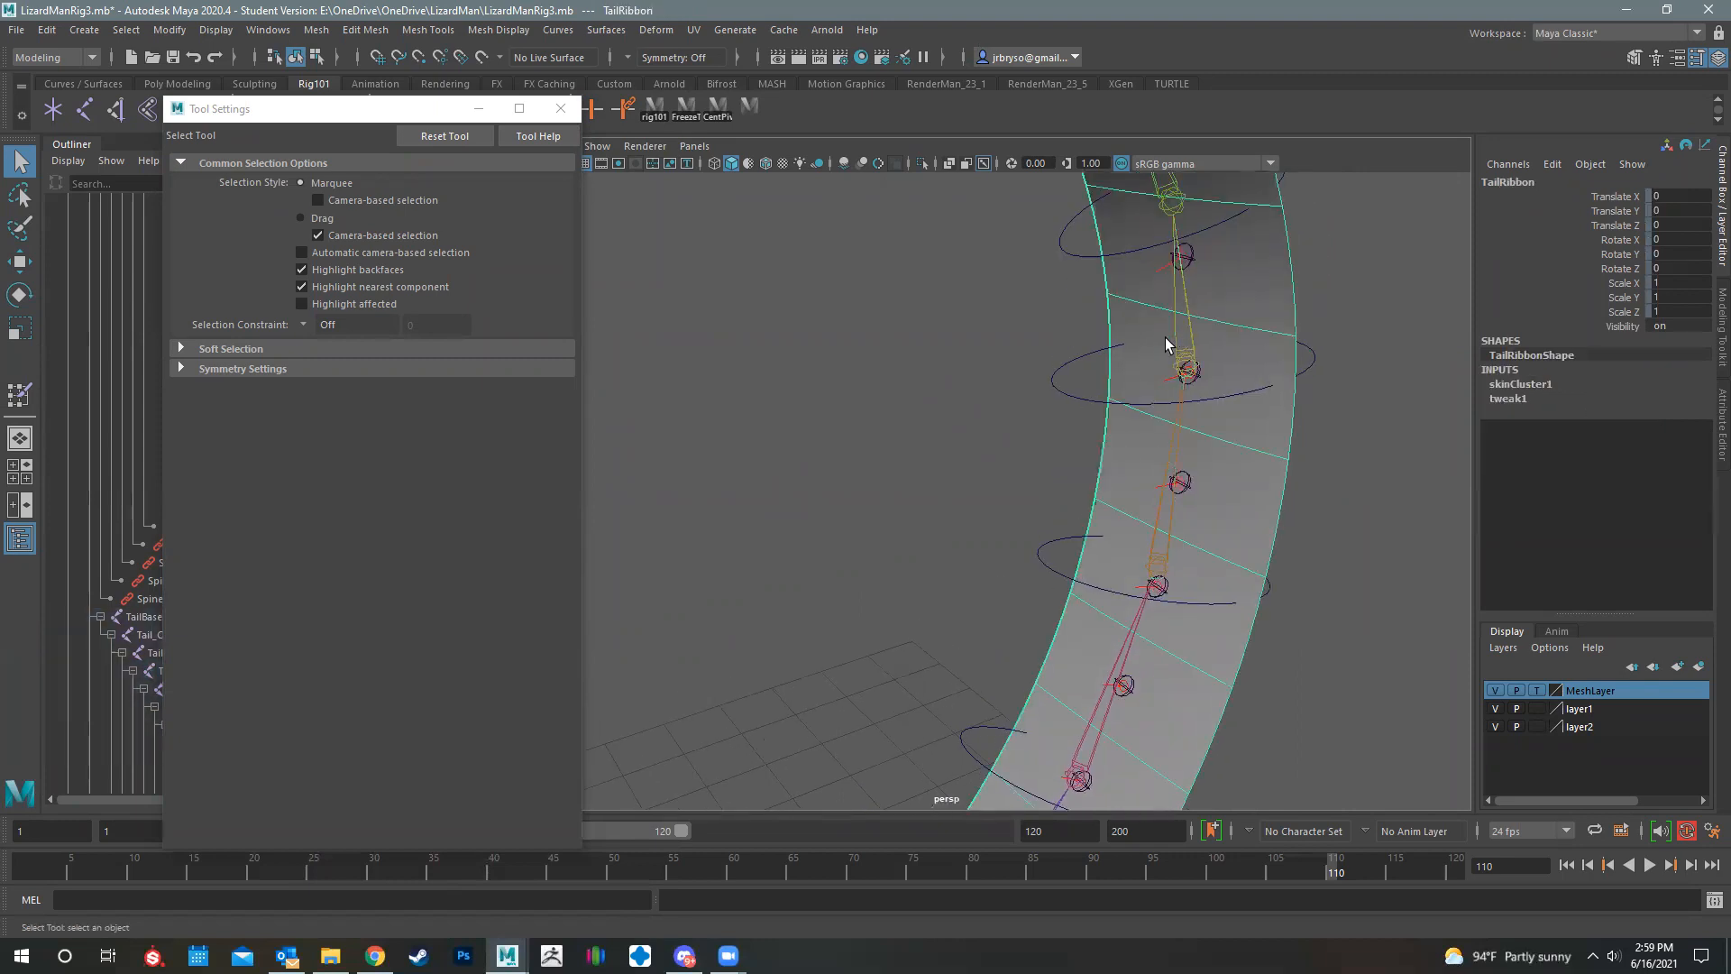
{"action": "left_click", "coordinate": [1179, 343]}
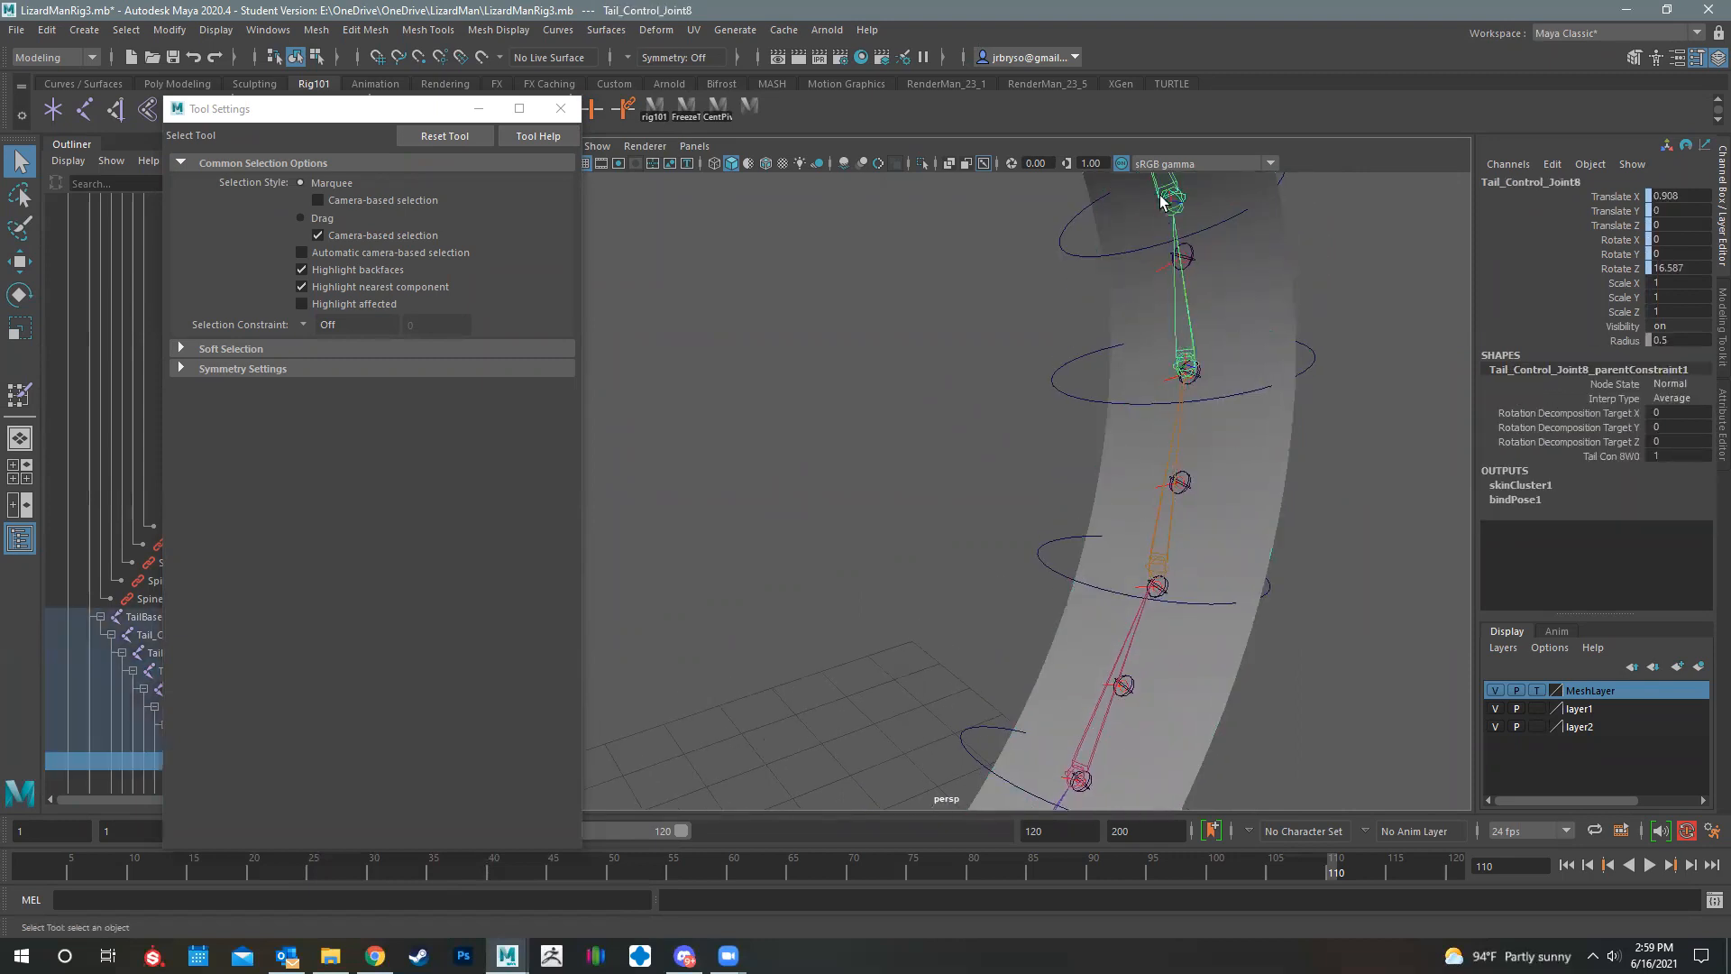
{"action": "left_click_drag", "start_coordinate": [1200, 413], "coordinate": [1136, 372], "text": "alt"}
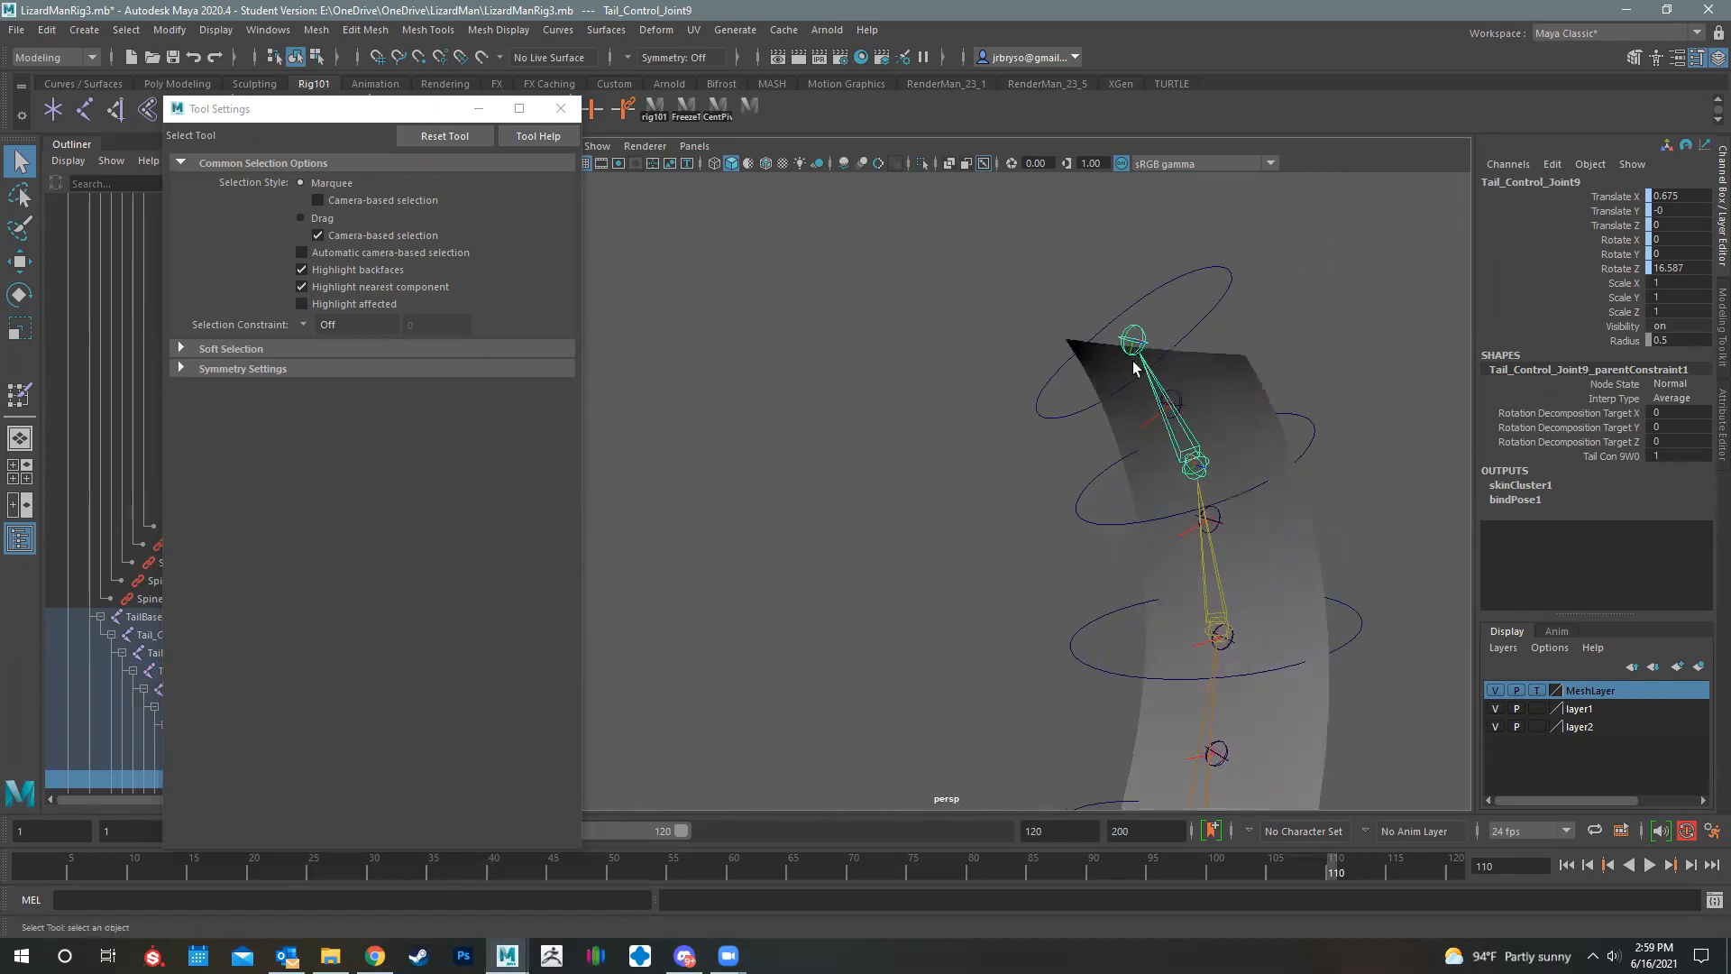
{"action": "left_click", "coordinate": [1127, 330]}
{"action": "middle_click_drag", "start_coordinate": [1082, 687], "coordinate": [1145, 257], "text": "alt"}
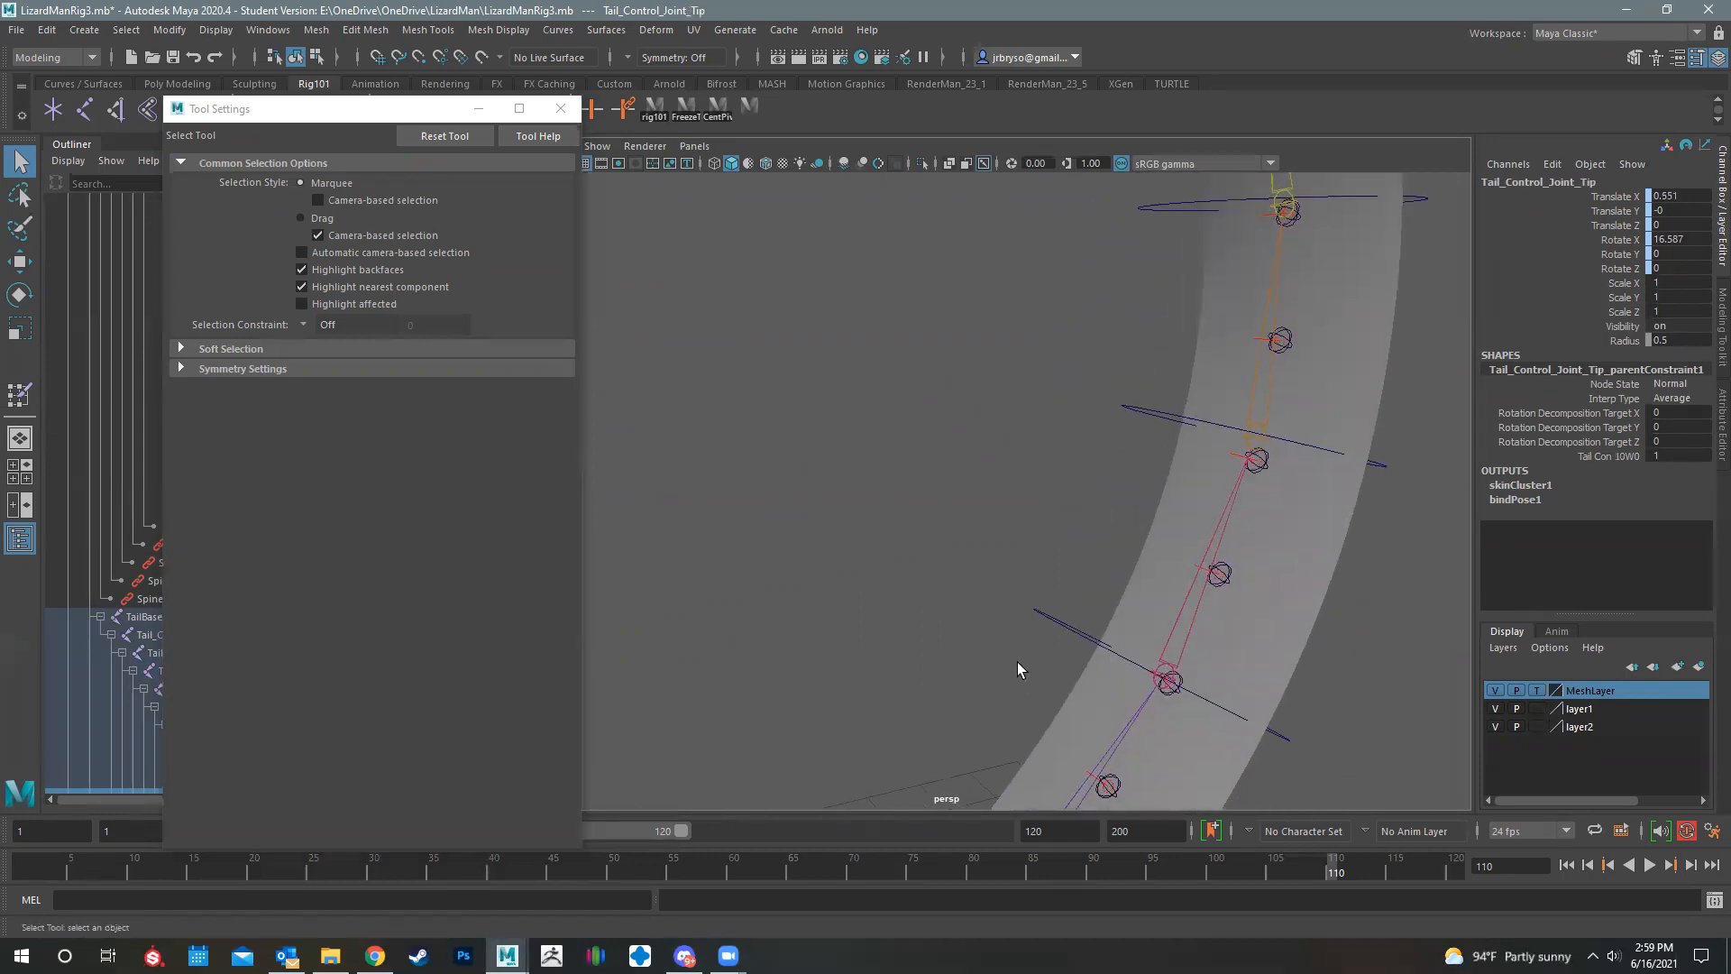
- Return to the base of the tail ribbon and select Tail_Control_Joint1 for inspection
{"action": "middle_click_drag", "start_coordinate": [1018, 673], "coordinate": [1223, 299], "text": "alt"}
{"action": "left_click_drag", "start_coordinate": [877, 624], "coordinate": [1094, 502], "text": "alt"}
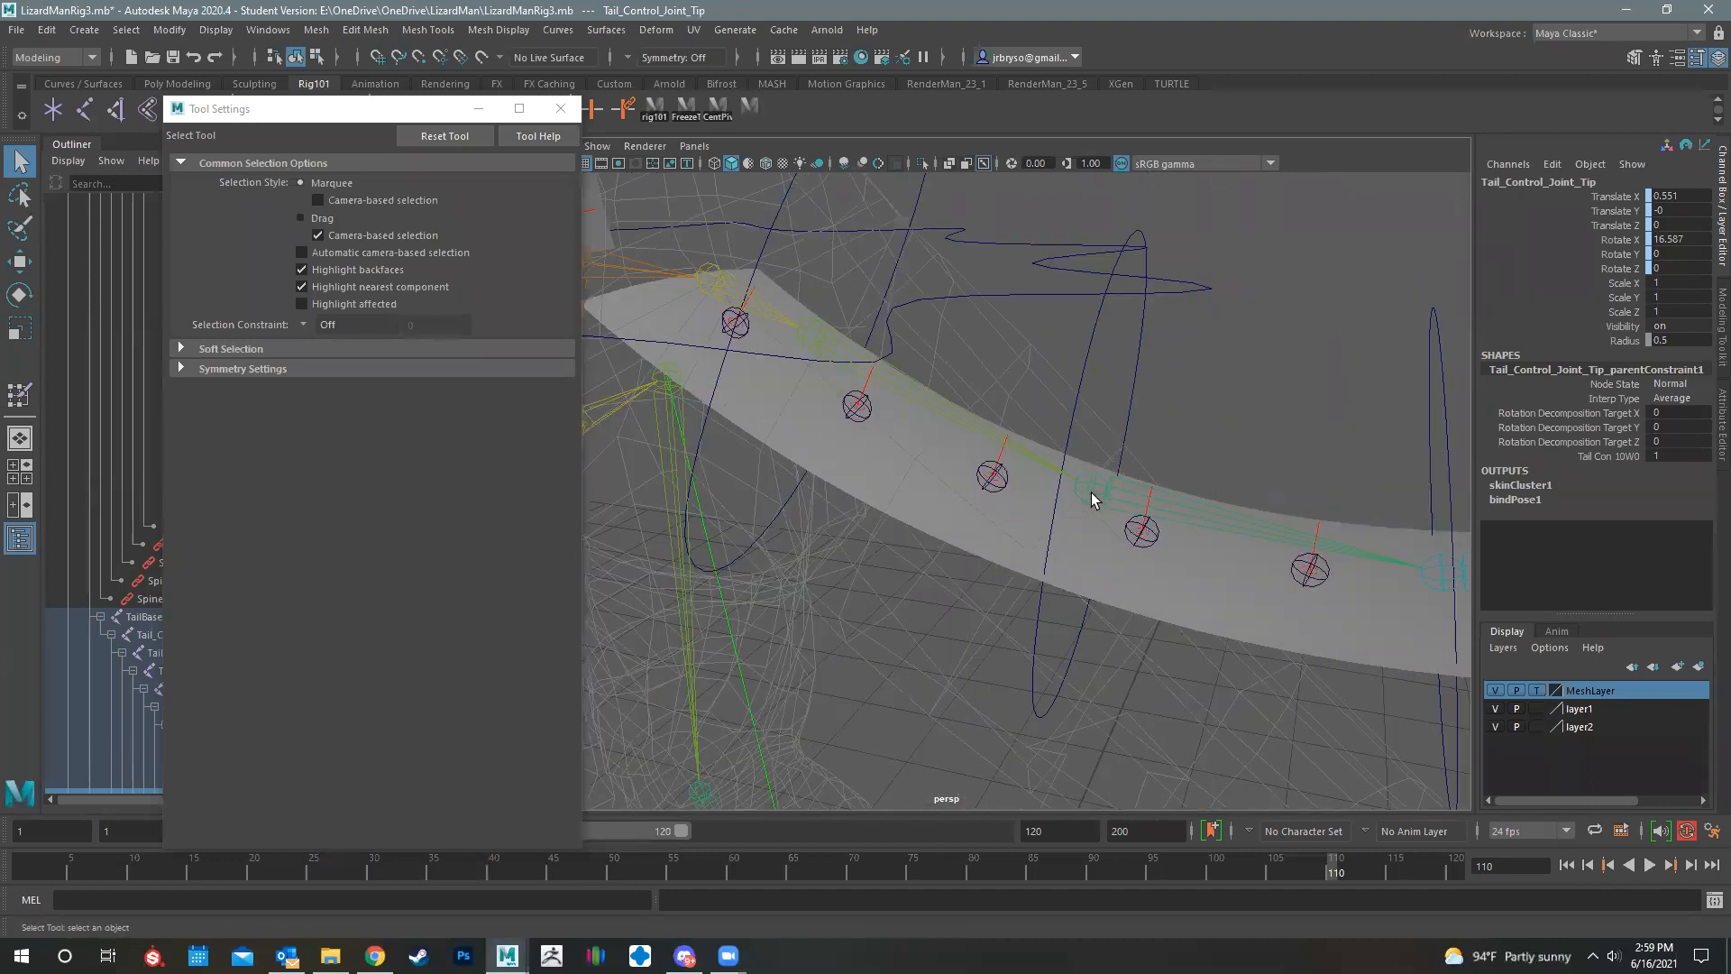
{"action": "left_click", "coordinate": [875, 424]}
{"action": "left_click", "coordinate": [808, 332]}
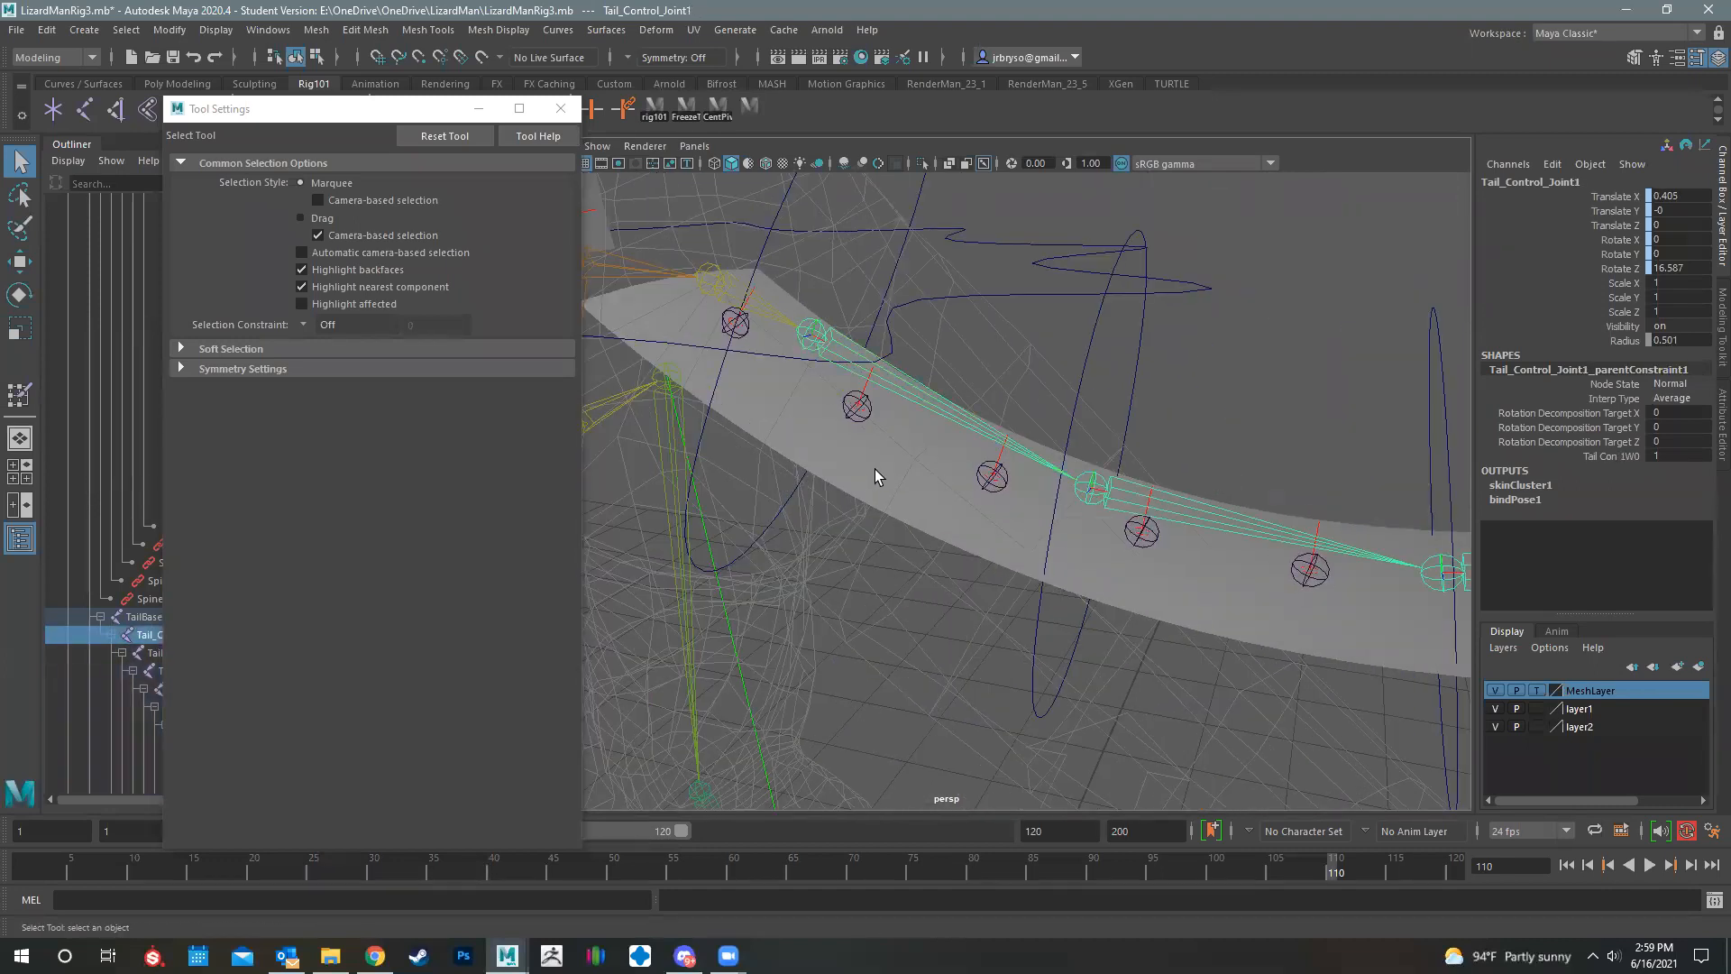
- With the tail ribbon and Tail_Control_Joint2 selected, switch to the Rigging menu set and bring up the skin's Remove Influence command
{"action": "left_click", "coordinate": [875, 469]}
{"action": "left_click", "coordinate": [1090, 498]}
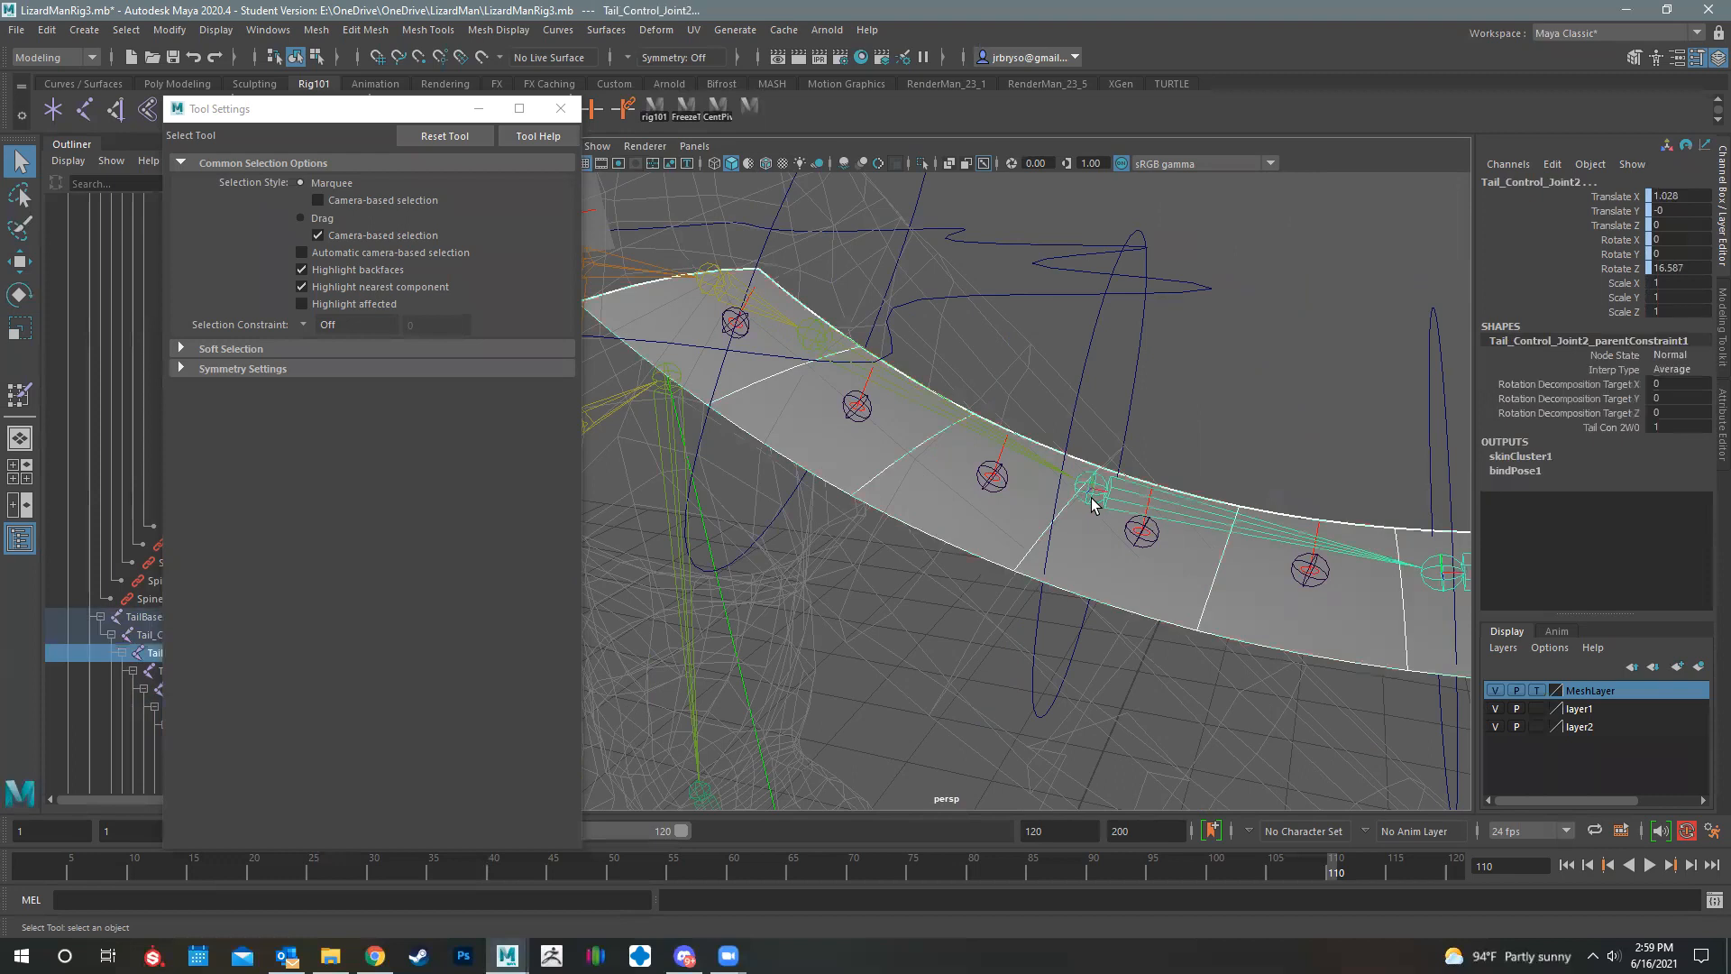
{"action": "left_click", "coordinate": [54, 57]}
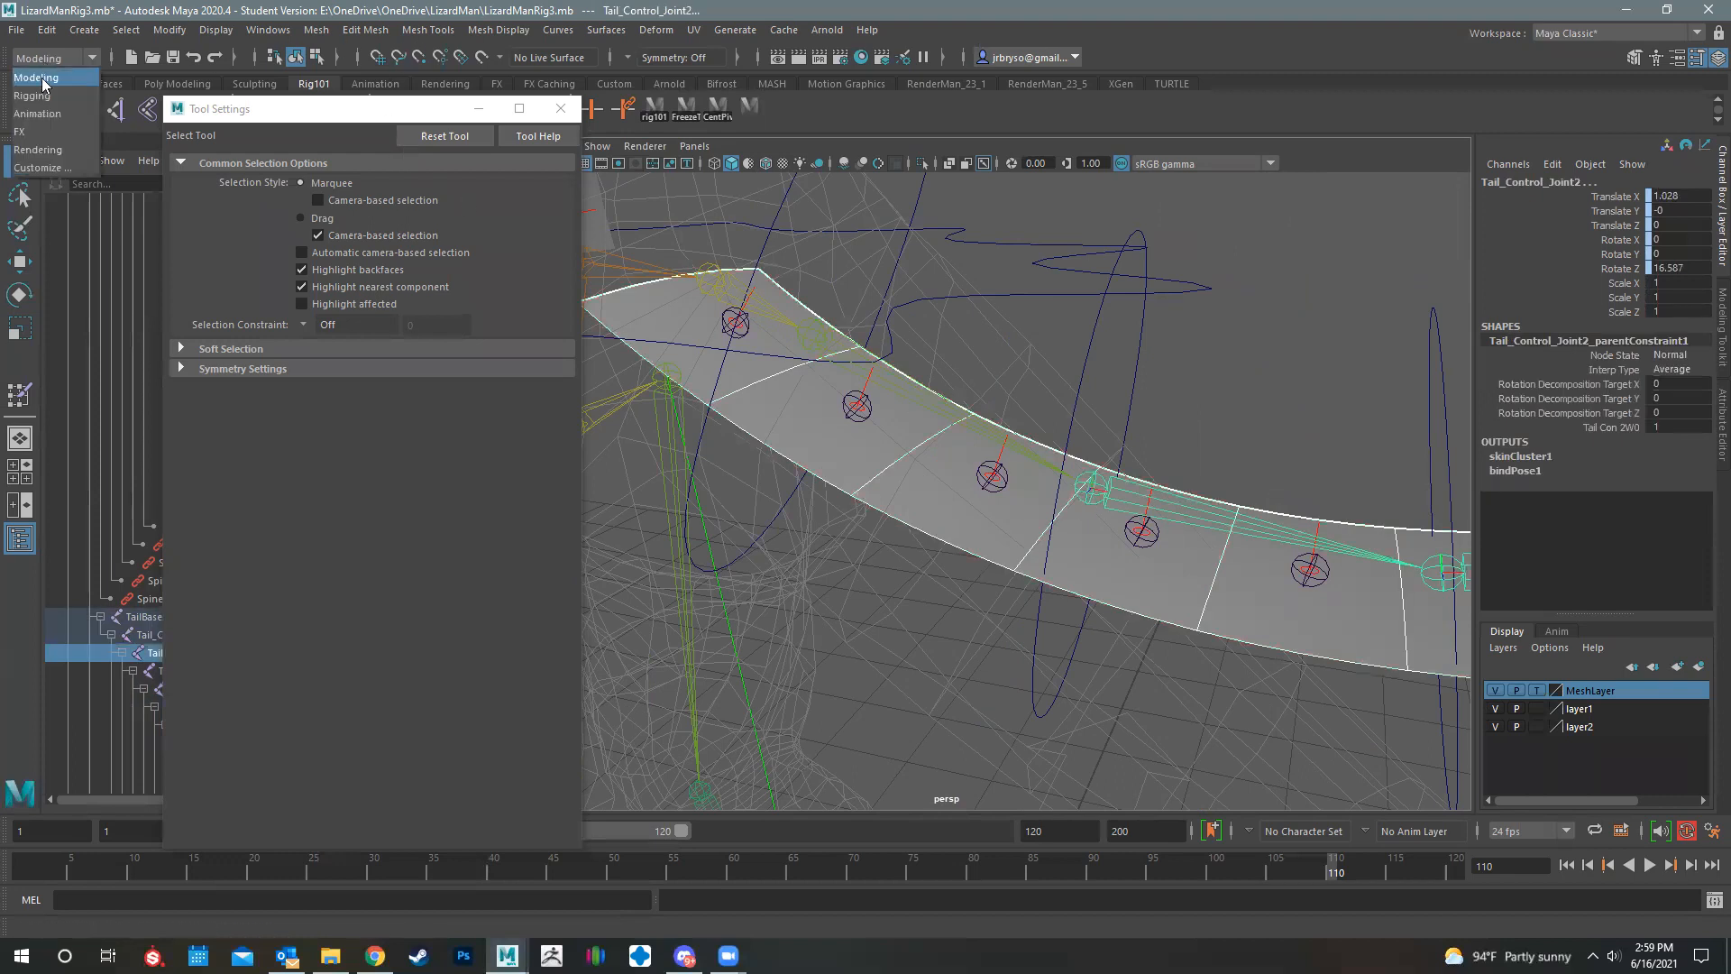
{"action": "left_click", "coordinate": [40, 92]}
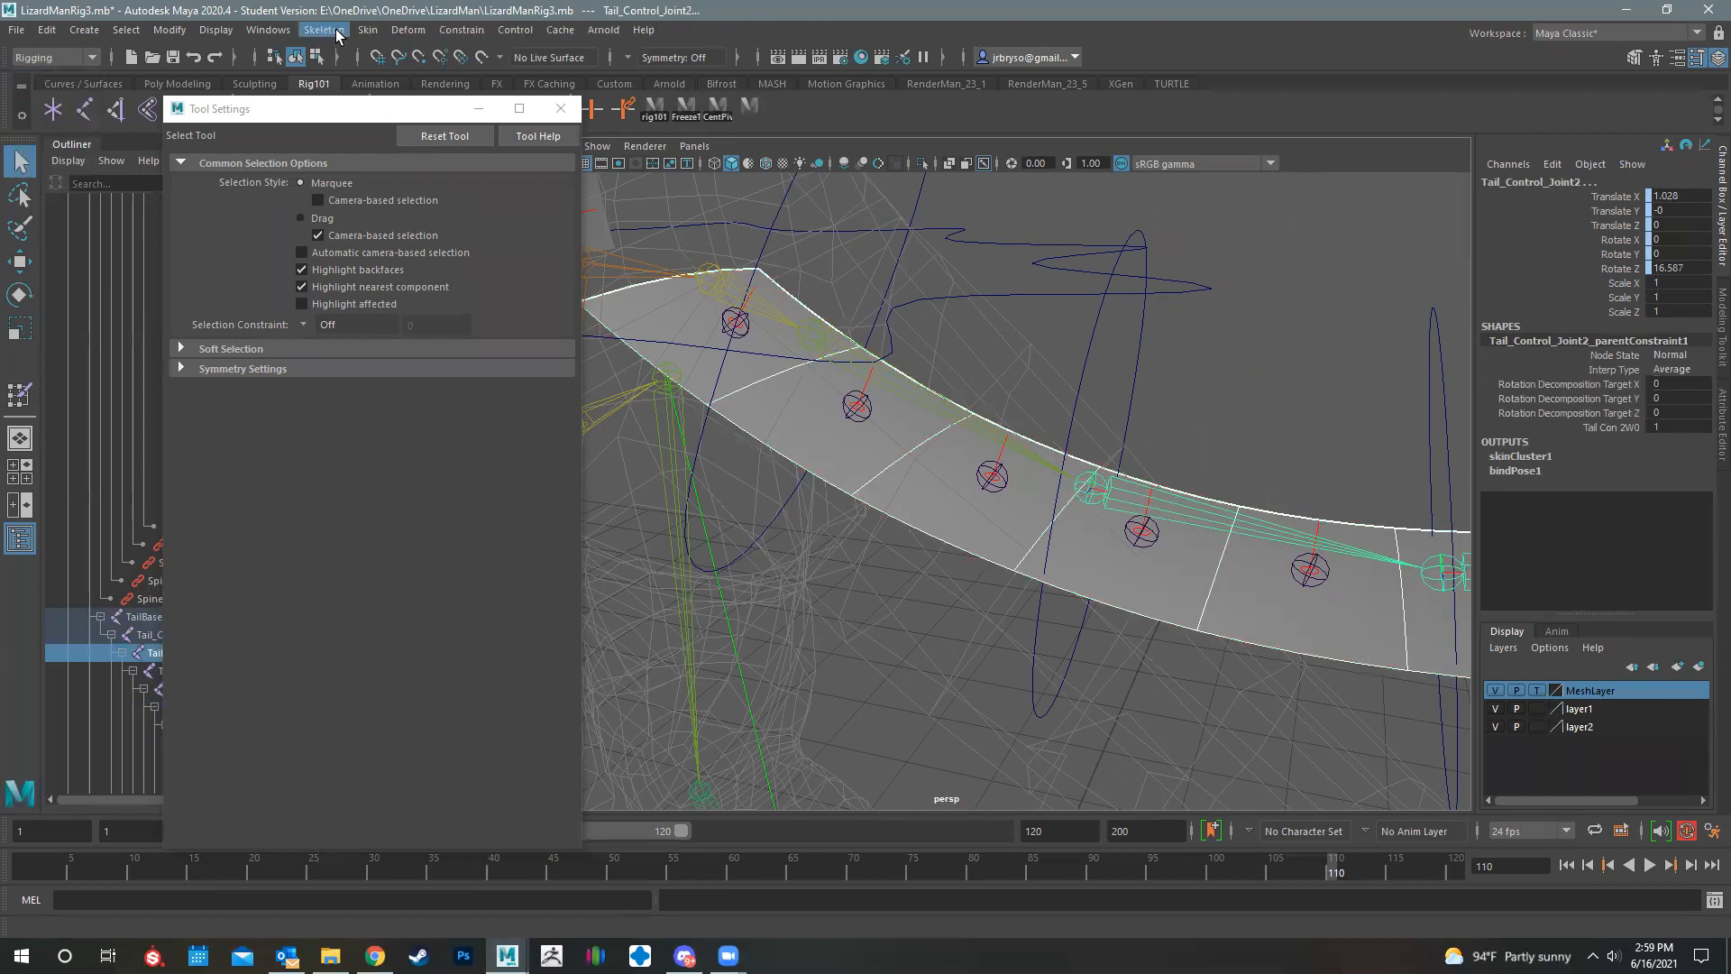
{"action": "left_click", "coordinate": [324, 30]}
{"action": "mouse_move", "coordinate": [367, 29]}
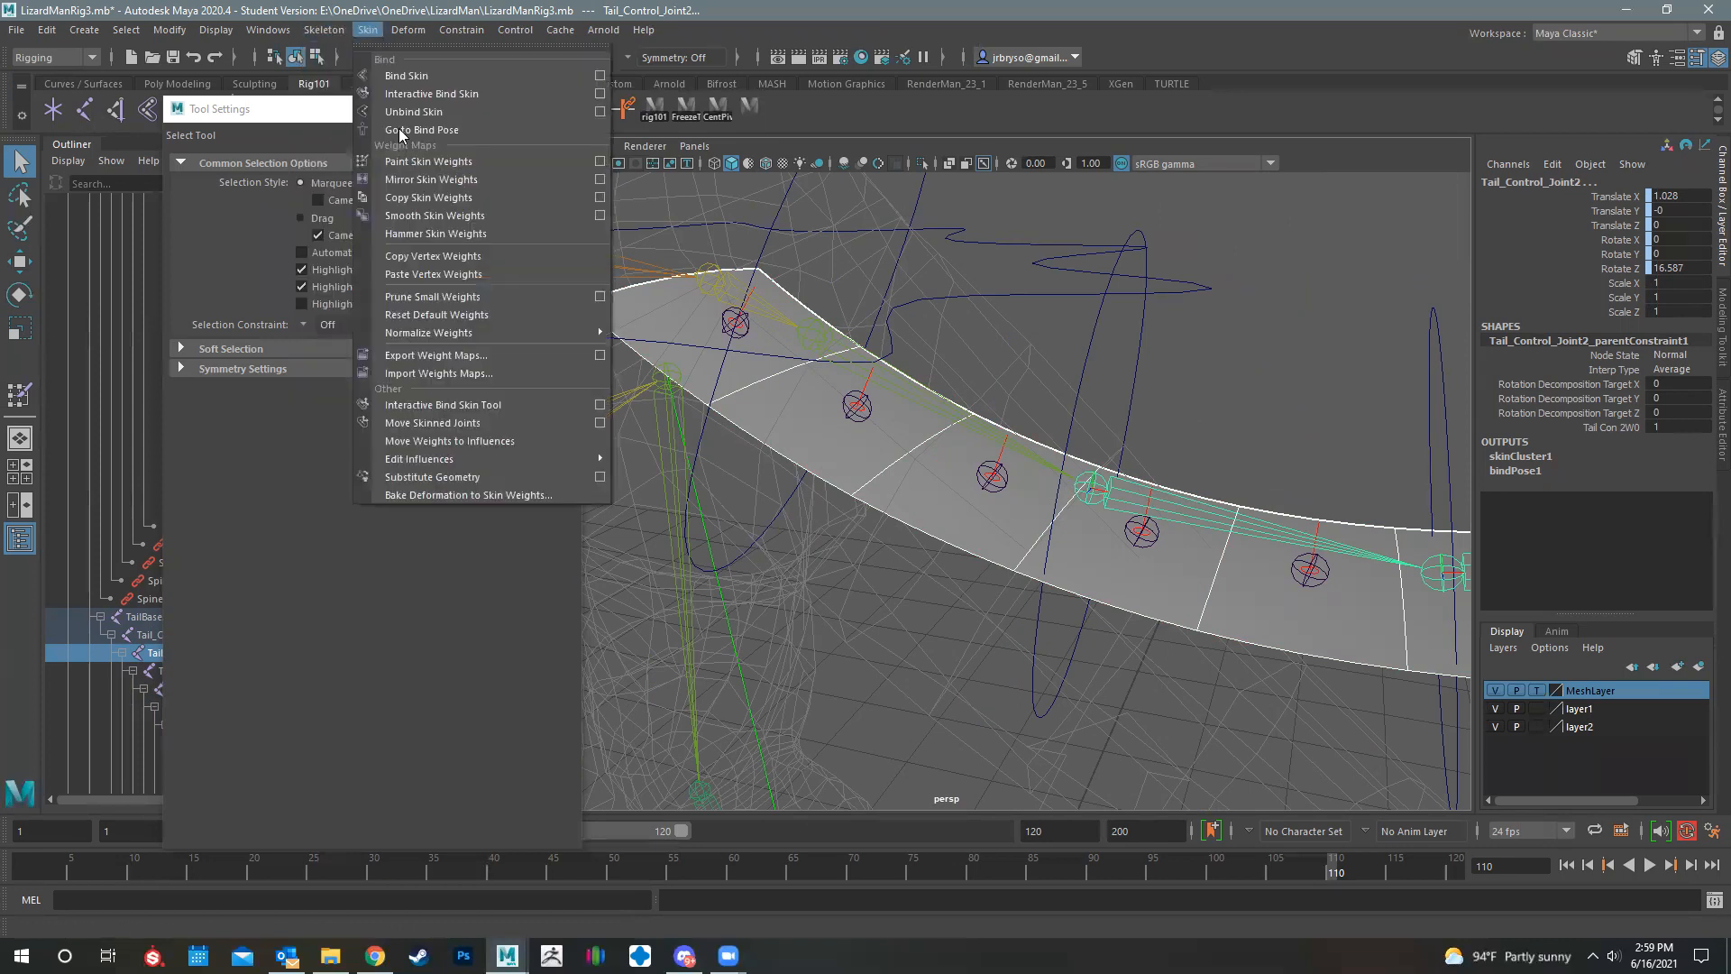
{"action": "mouse_move", "coordinate": [468, 463]}
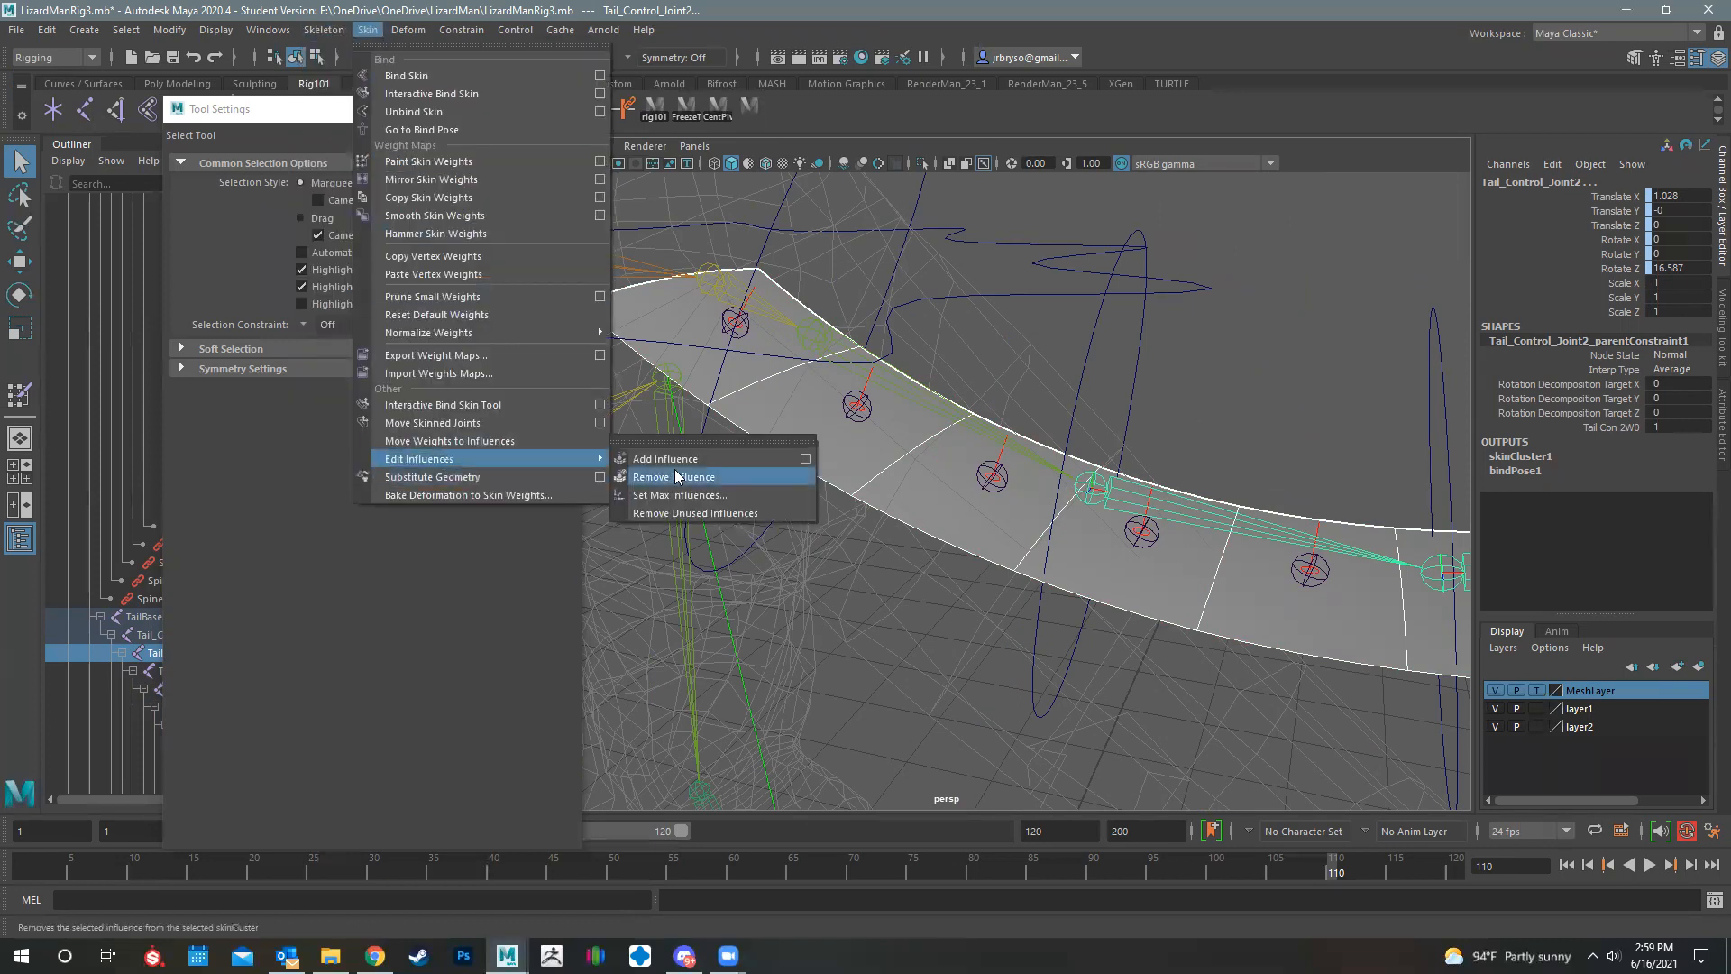
- Clear the selection and select Tail_Control_Joint1 to examine how the first joints sit along the tail ribbon
{"action": "left_click_drag", "start_coordinate": [1194, 345], "coordinate": [1269, 456], "text": "alt"}
{"action": "middle_click_drag", "start_coordinate": [754, 397], "coordinate": [765, 397], "text": "alt"}
{"action": "left_click", "coordinate": [765, 398]}
{"action": "middle_click_drag", "start_coordinate": [938, 319], "coordinate": [731, 384], "text": "alt"}
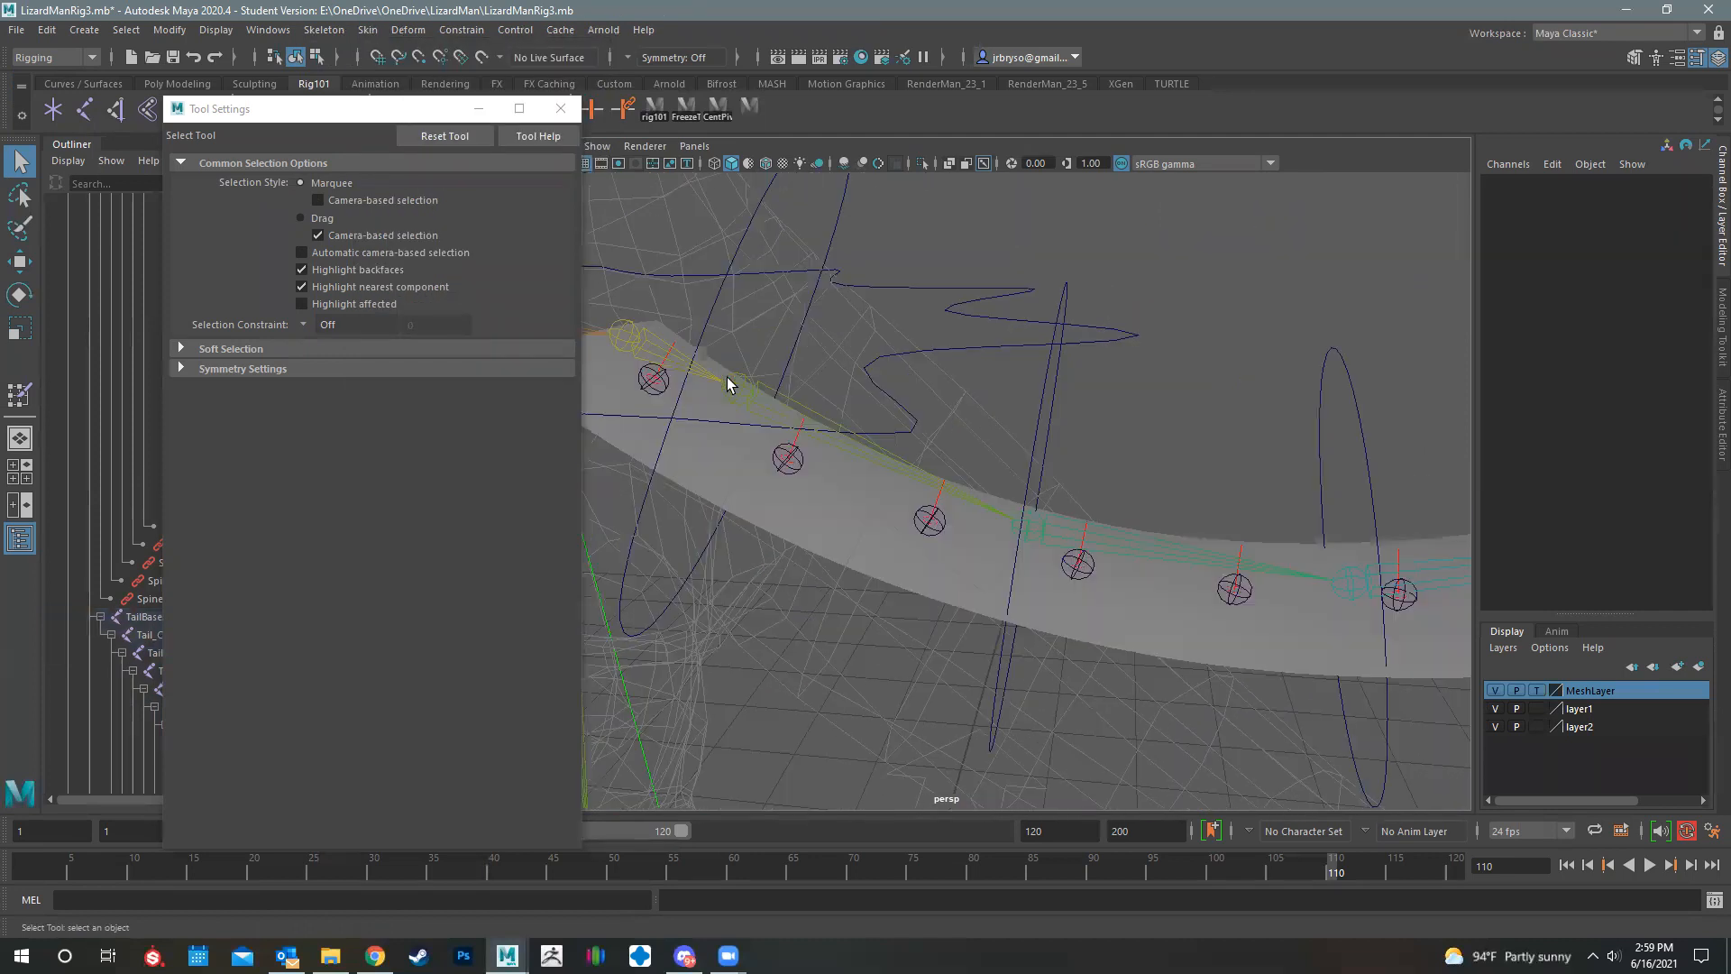
{"action": "left_click", "coordinate": [733, 383]}
{"action": "middle_click_drag", "start_coordinate": [893, 423], "coordinate": [950, 431], "text": "alt"}
{"action": "scroll", "coordinate": [934, 408], "scroll_direction": "down", "scroll_amount": 5}
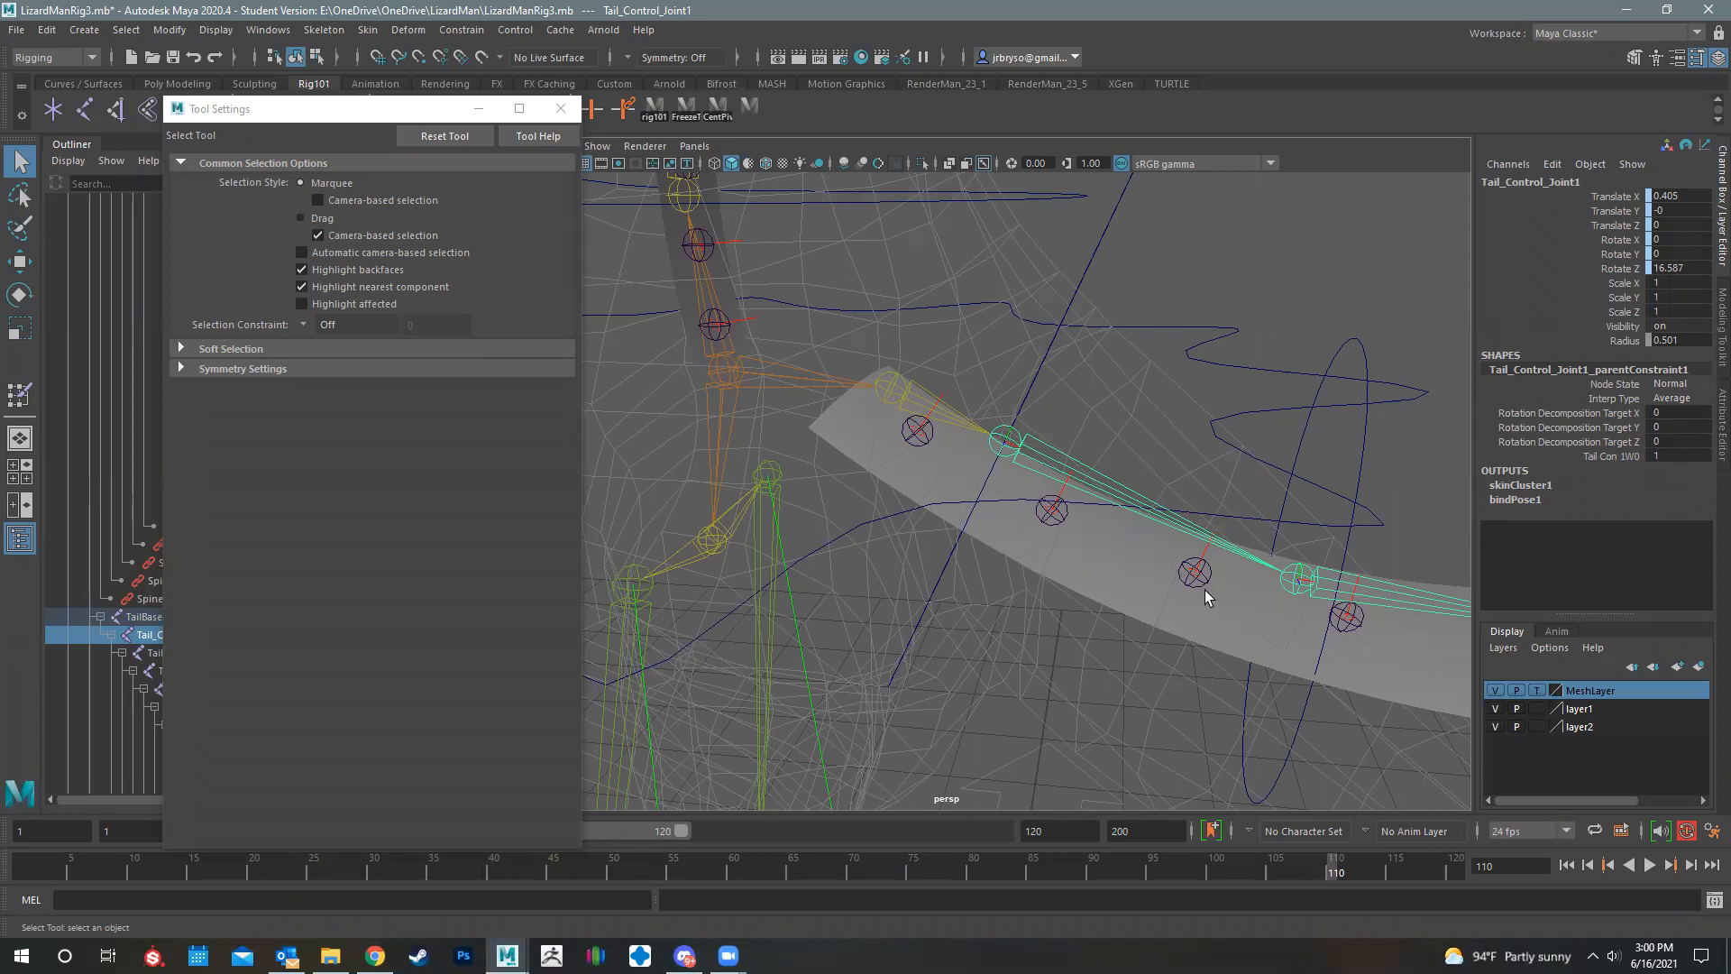
{"action": "left_click_drag", "start_coordinate": [1190, 568], "coordinate": [781, 478], "text": "alt"}
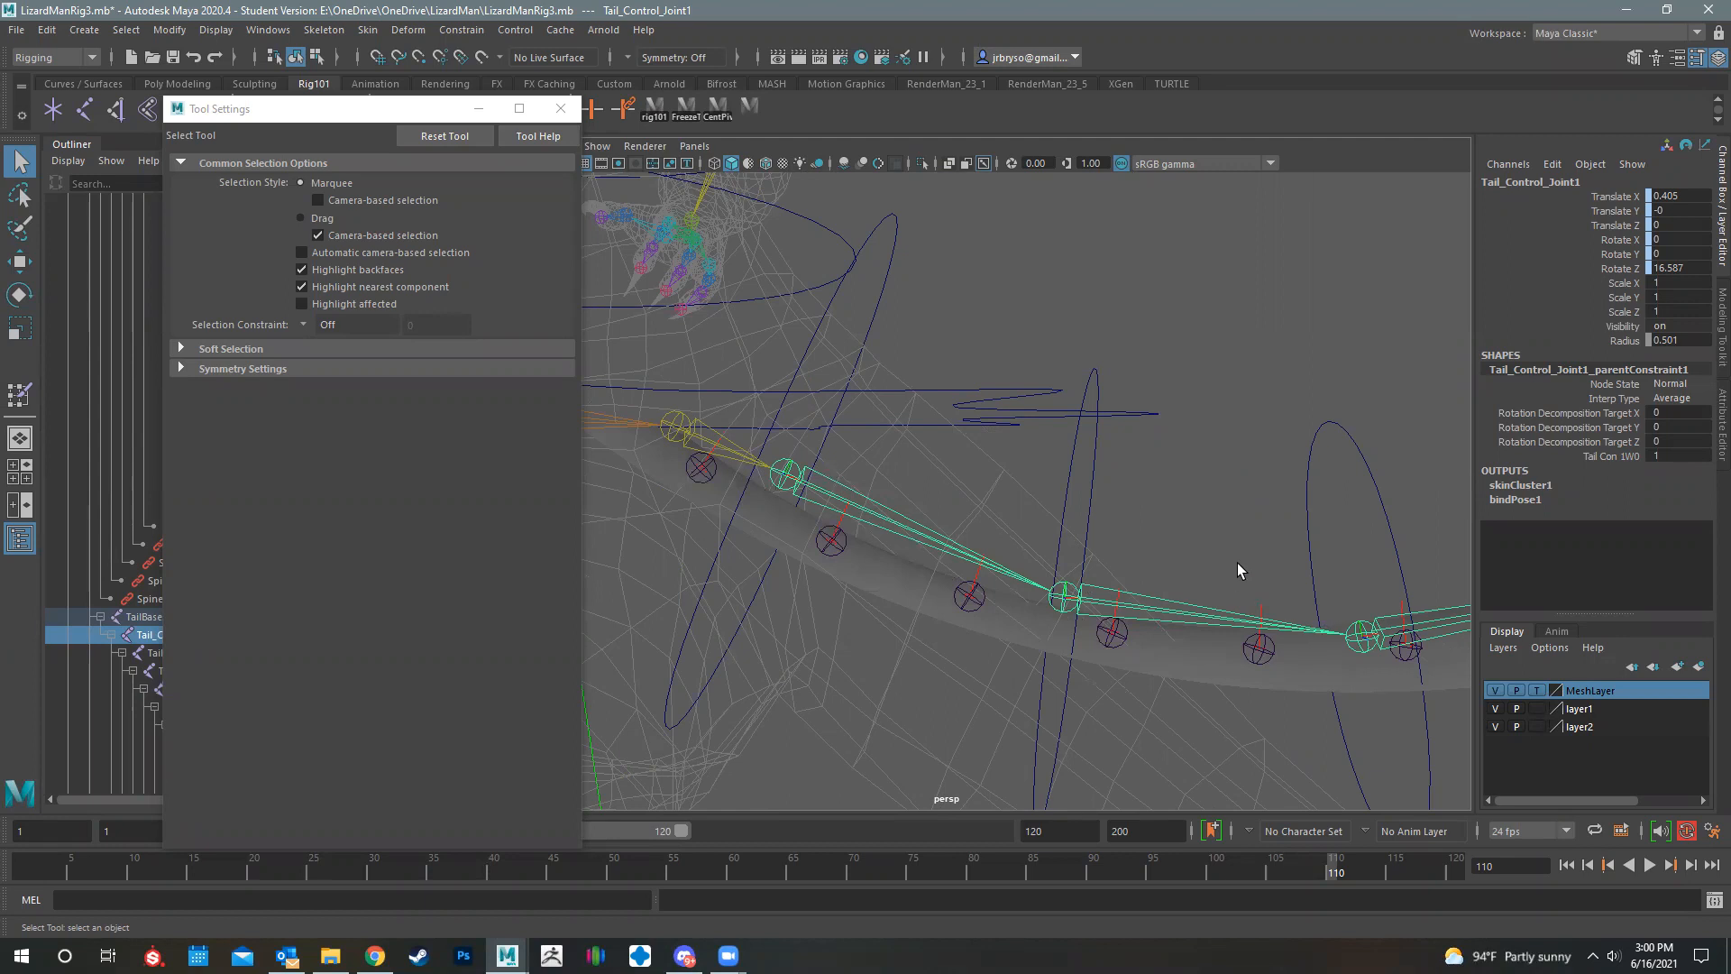
- Select the three lower spine controls starting from SPineConBase, test-rotate them together, and undo the rotation
{"action": "left_click_drag", "start_coordinate": [1117, 570], "coordinate": [822, 425], "text": "alt"}
{"action": "left_click", "coordinate": [823, 429]}
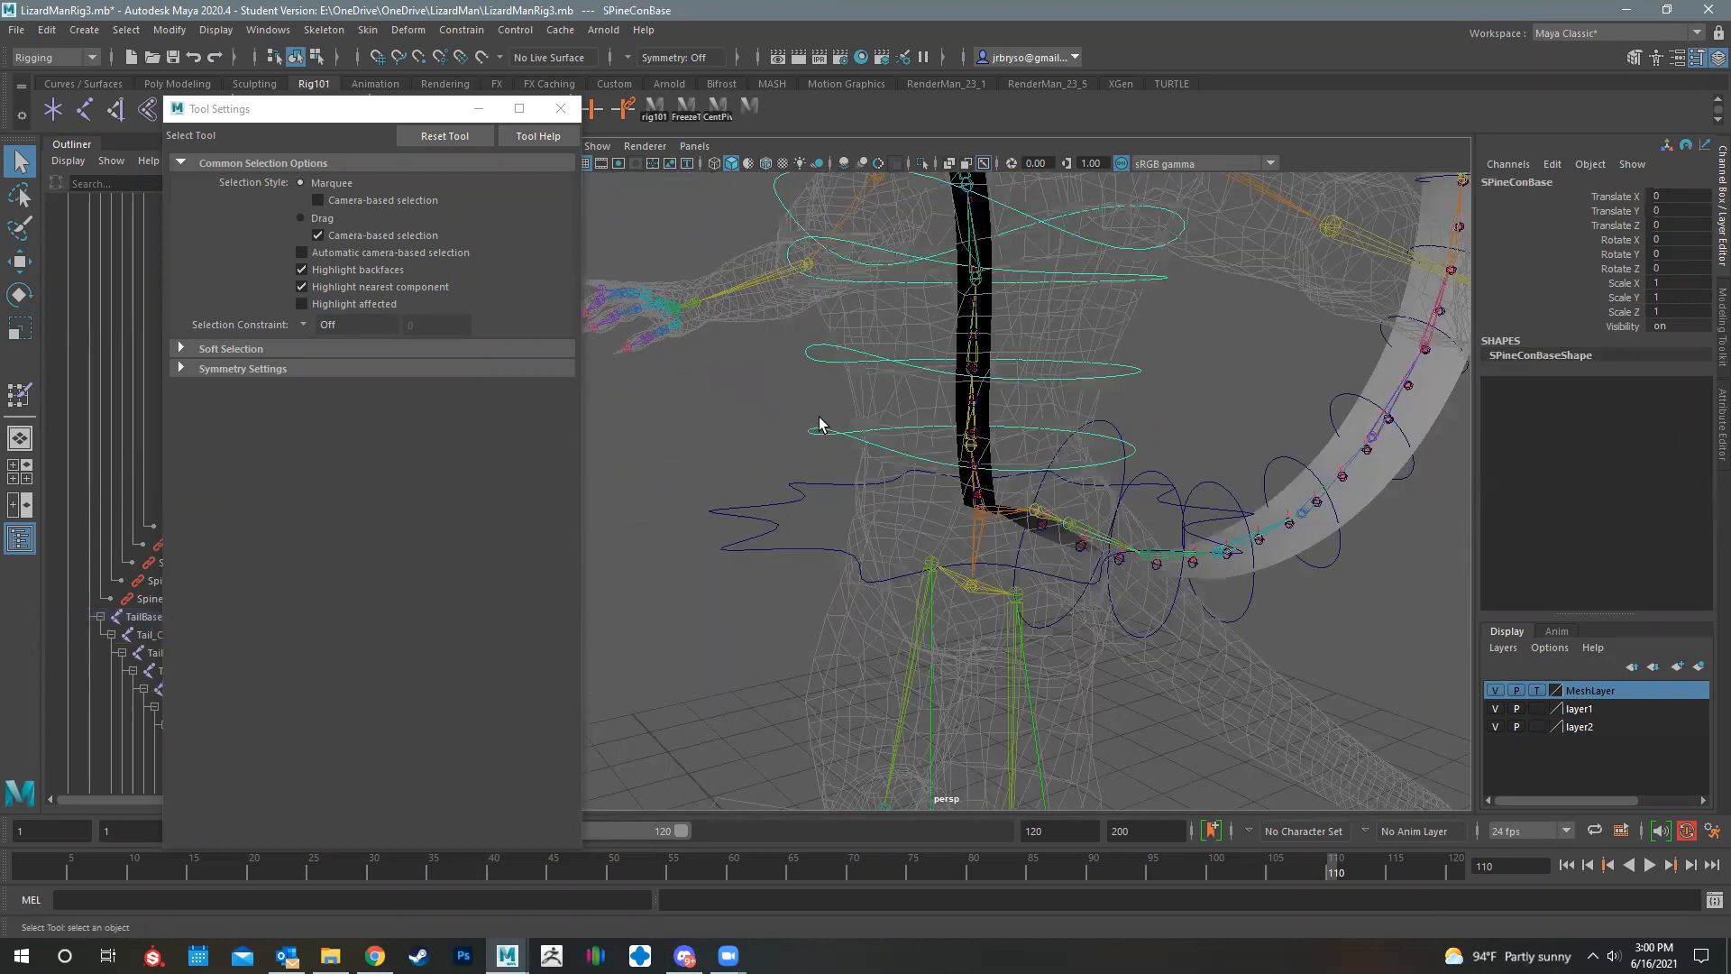
{"action": "left_click", "coordinate": [810, 351], "text": "shift"}
{"action": "left_click", "coordinate": [793, 251], "text": "shift"}
{"action": "key", "text": "e"}
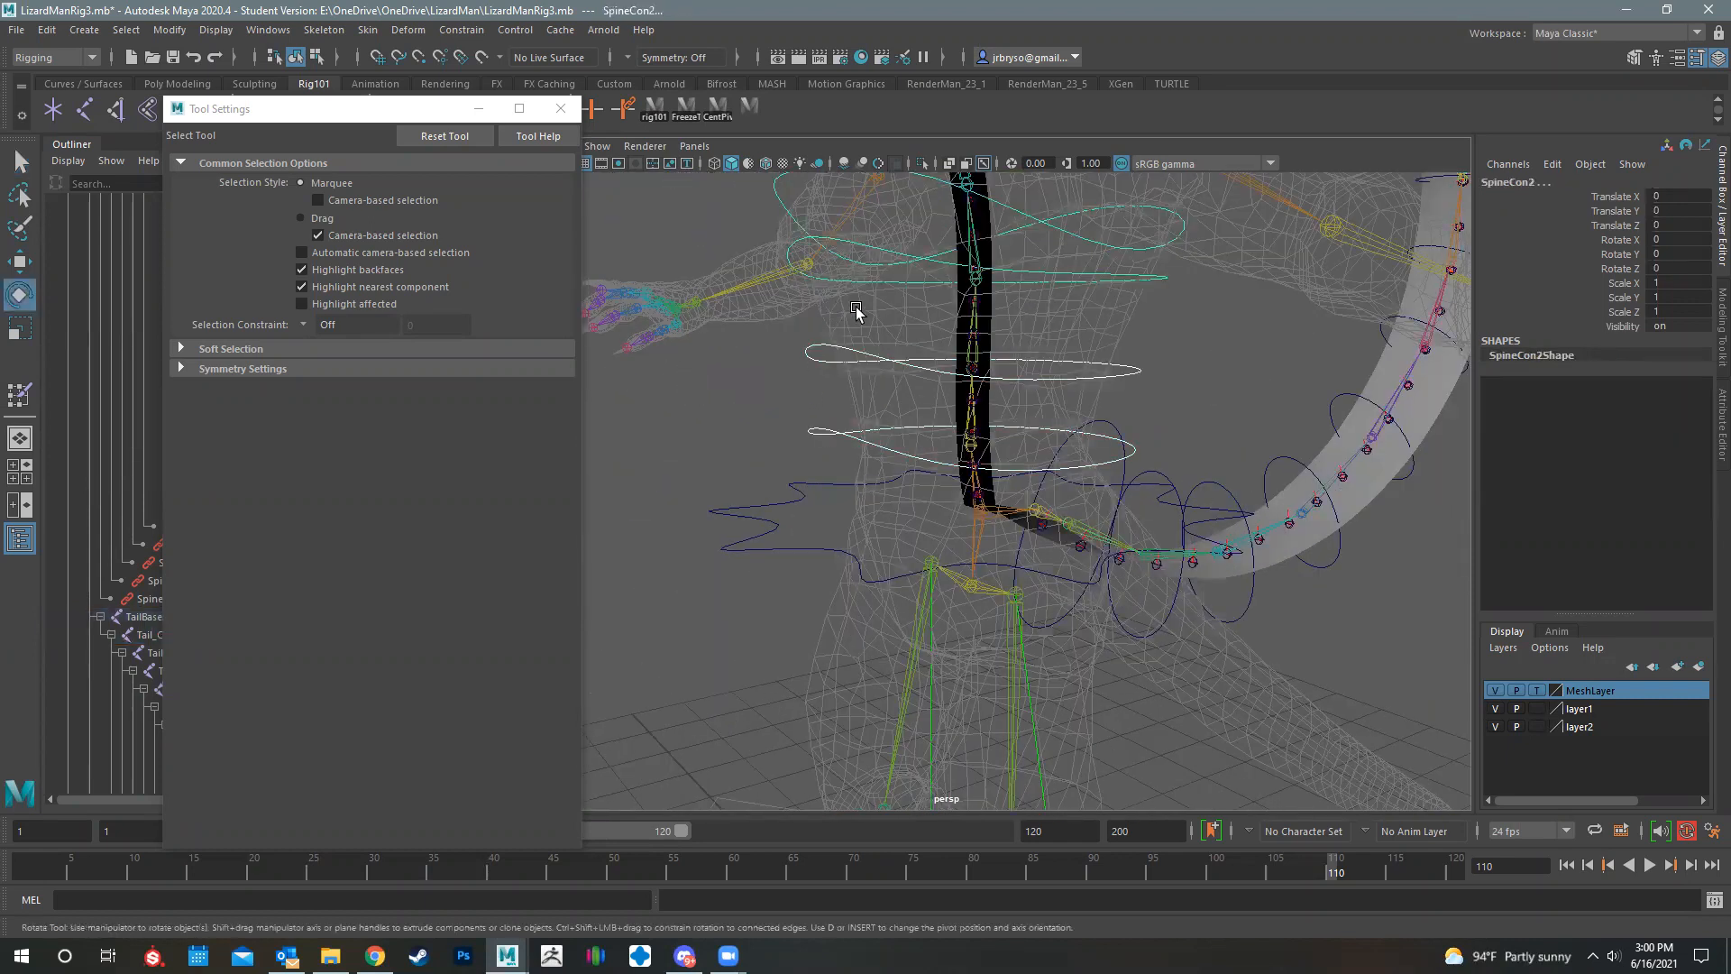
{"action": "middle_click_drag", "start_coordinate": [809, 293], "coordinate": [820, 337], "text": "alt"}
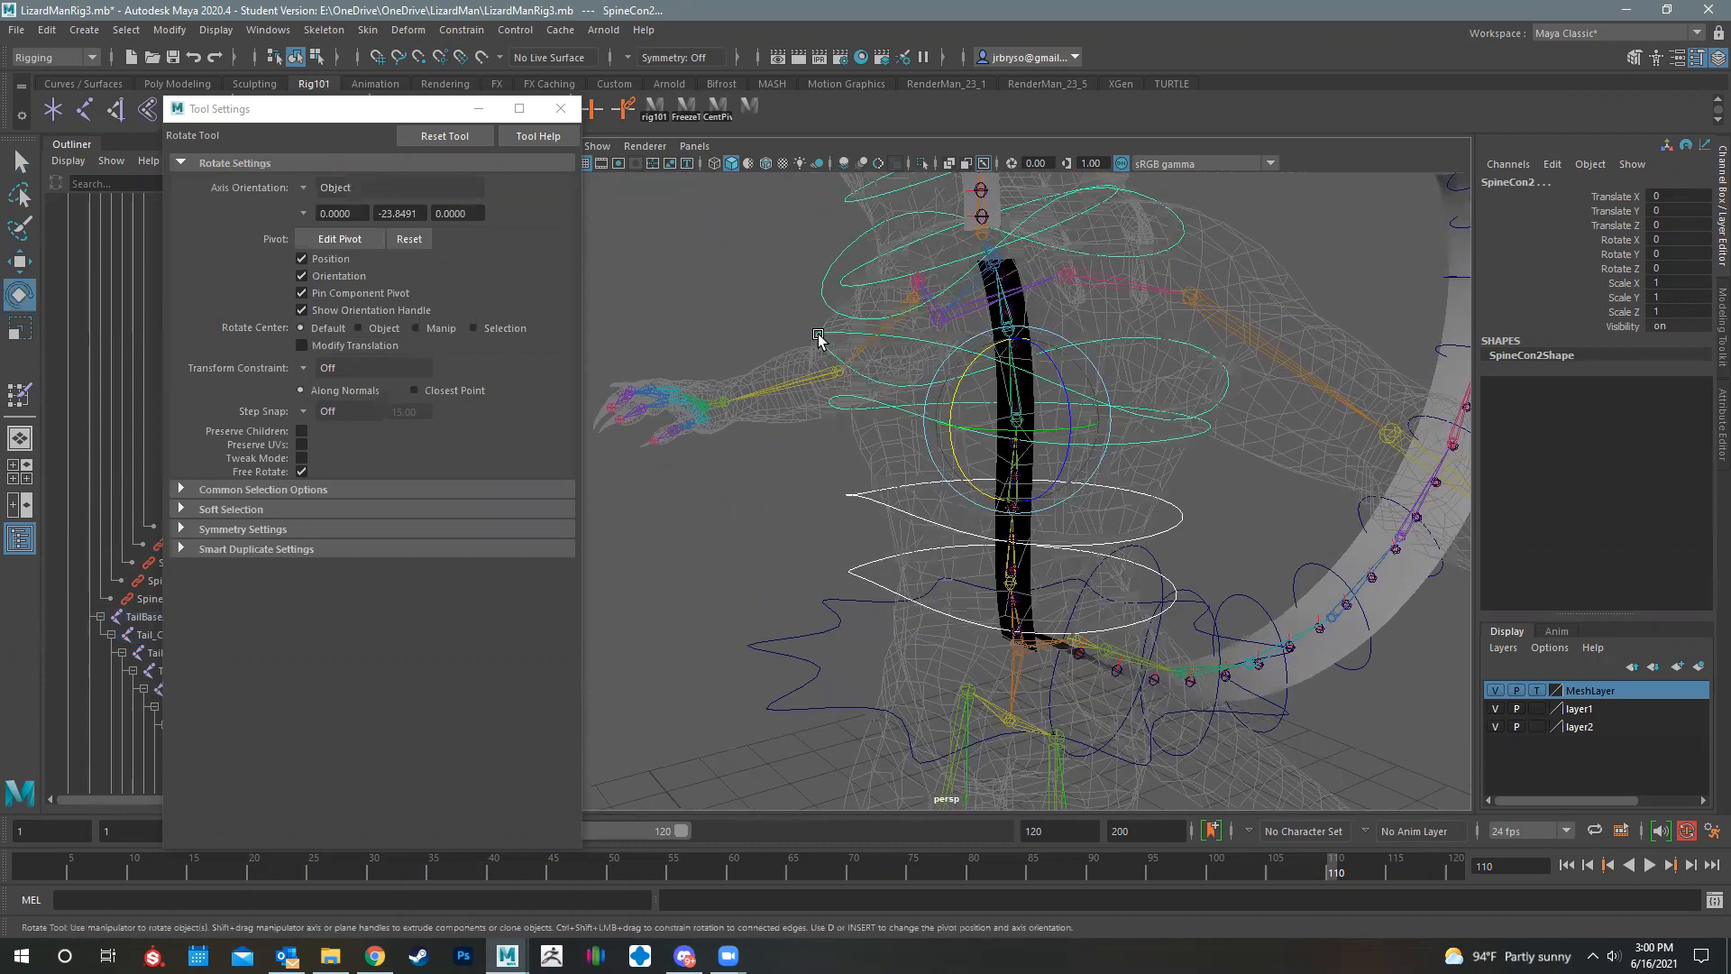
{"action": "left_click_drag", "start_coordinate": [962, 383], "coordinate": [1058, 352]}
{"action": "key", "text": "ctrl+z"}
- Test the neck controls from NeckConBase up to NeckContop together, and undo the last changes
{"action": "middle_click_drag", "start_coordinate": [973, 435], "coordinate": [975, 436], "text": "alt"}
{"action": "left_click_drag", "start_coordinate": [975, 439], "coordinate": [1190, 475], "text": "alt"}
{"action": "left_click", "coordinate": [1070, 509]}
{"action": "left_click", "coordinate": [1191, 473]}
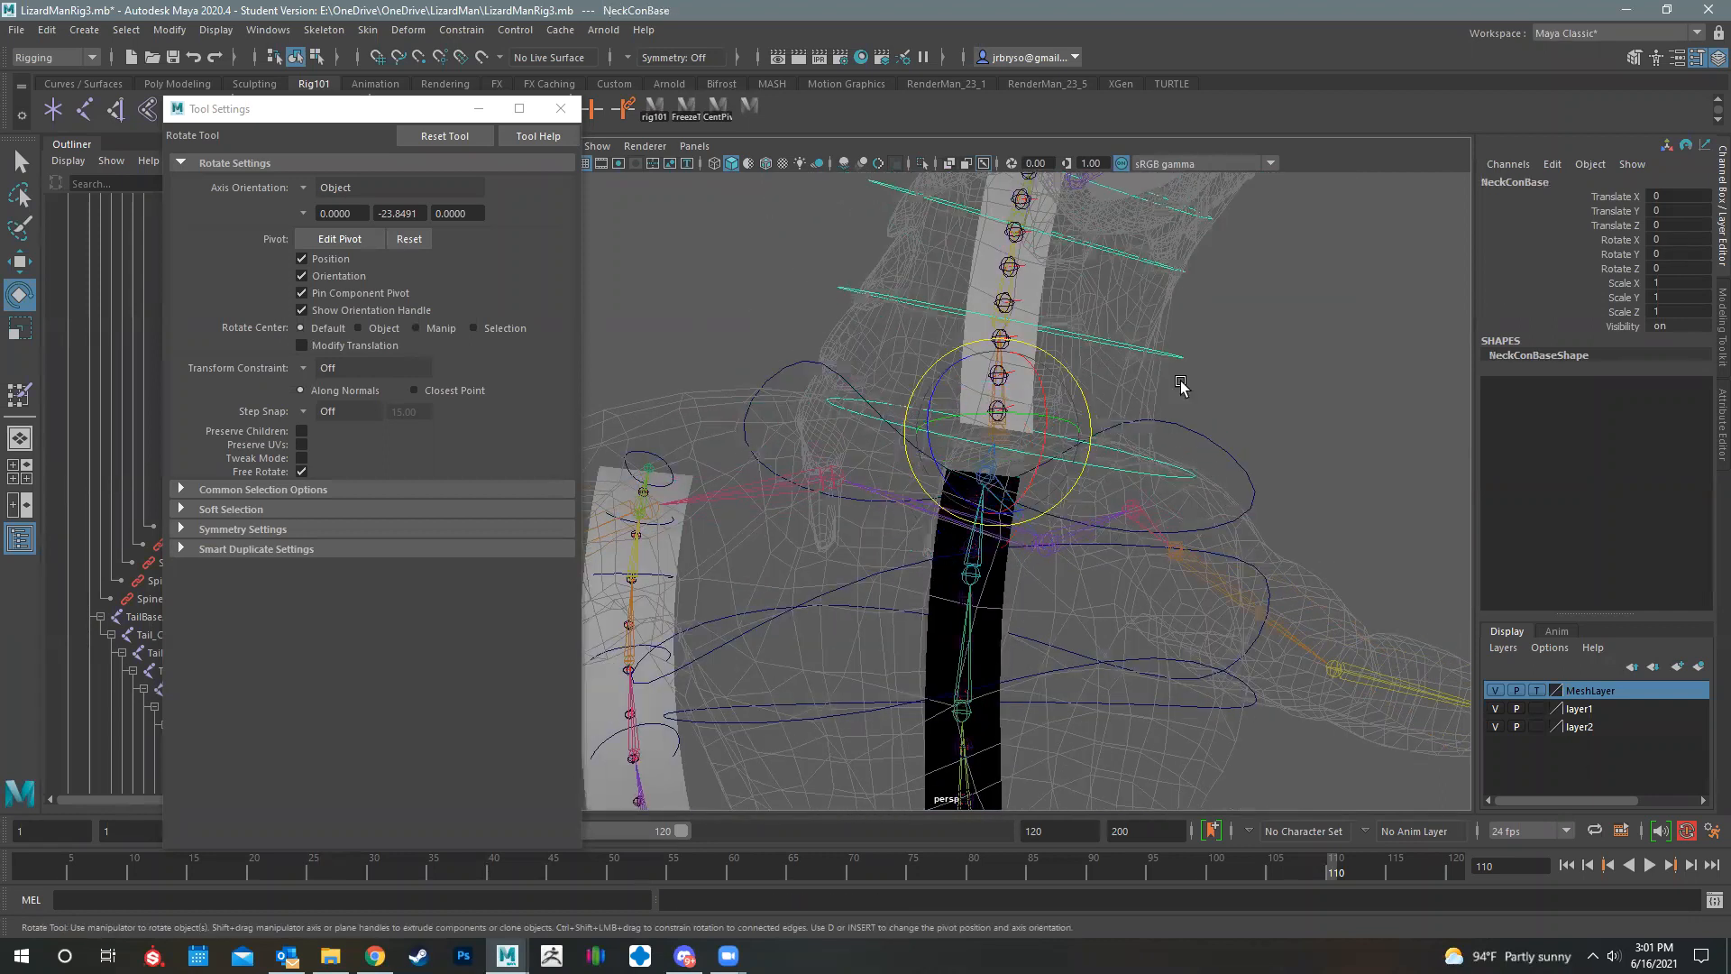
{"action": "left_click", "coordinate": [1184, 353]}
{"action": "left_click_drag", "start_coordinate": [1053, 532], "coordinate": [1037, 590], "text": "alt"}
{"action": "left_click", "coordinate": [1190, 420], "text": "shift"}
{"action": "left_click", "coordinate": [1204, 367]}
{"action": "scroll", "coordinate": [1144, 459], "scroll_direction": "down", "scroll_amount": 4}
{"action": "key", "text": "ctrl+z"}
{"action": "key", "text": "ctrl+z"}
- Examine the whole rig from several angles, including the legs, the spine and the curled tail ribbon
{"action": "middle_click_drag", "start_coordinate": [1138, 649], "coordinate": [1140, 444], "text": "alt"}
{"action": "scroll", "coordinate": [1152, 448], "scroll_direction": "down", "scroll_amount": 4}
{"action": "middle_click_drag", "start_coordinate": [1151, 586], "coordinate": [1149, 445], "text": "alt"}
{"action": "left_click_drag", "start_coordinate": [1079, 402], "coordinate": [1149, 447], "text": "alt"}
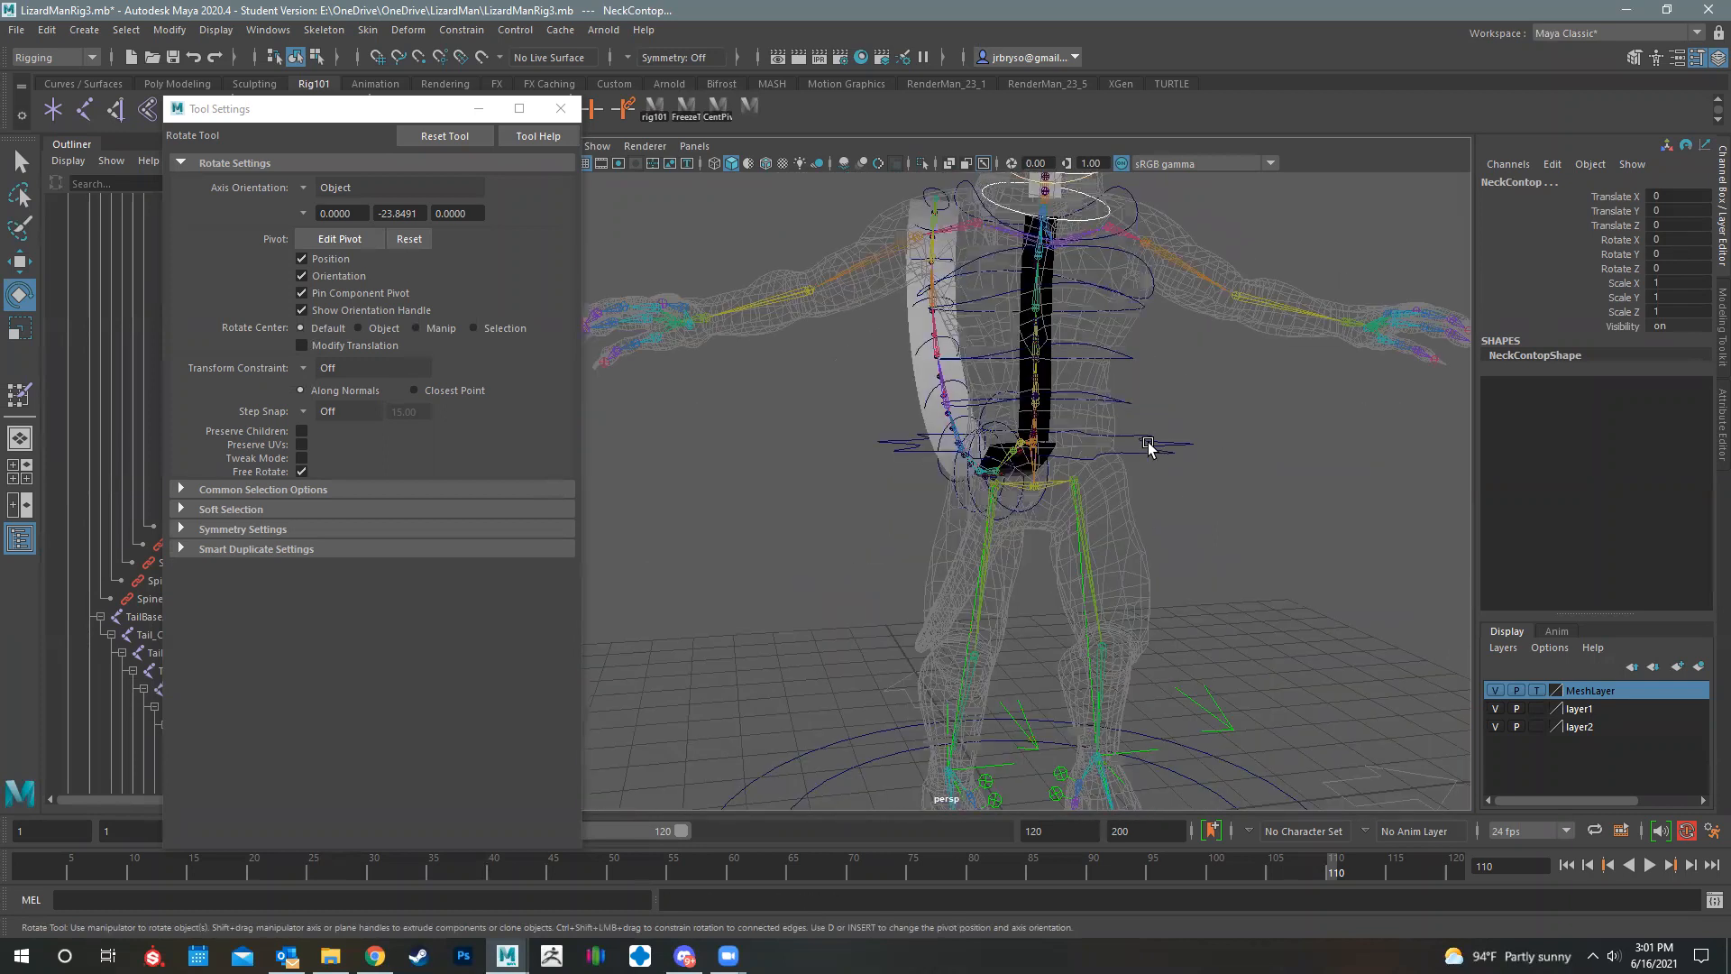
{"action": "left_click_drag", "start_coordinate": [1065, 494], "coordinate": [1188, 435], "text": "alt"}
{"action": "left_click_drag", "start_coordinate": [1063, 561], "coordinate": [823, 528], "text": "alt"}
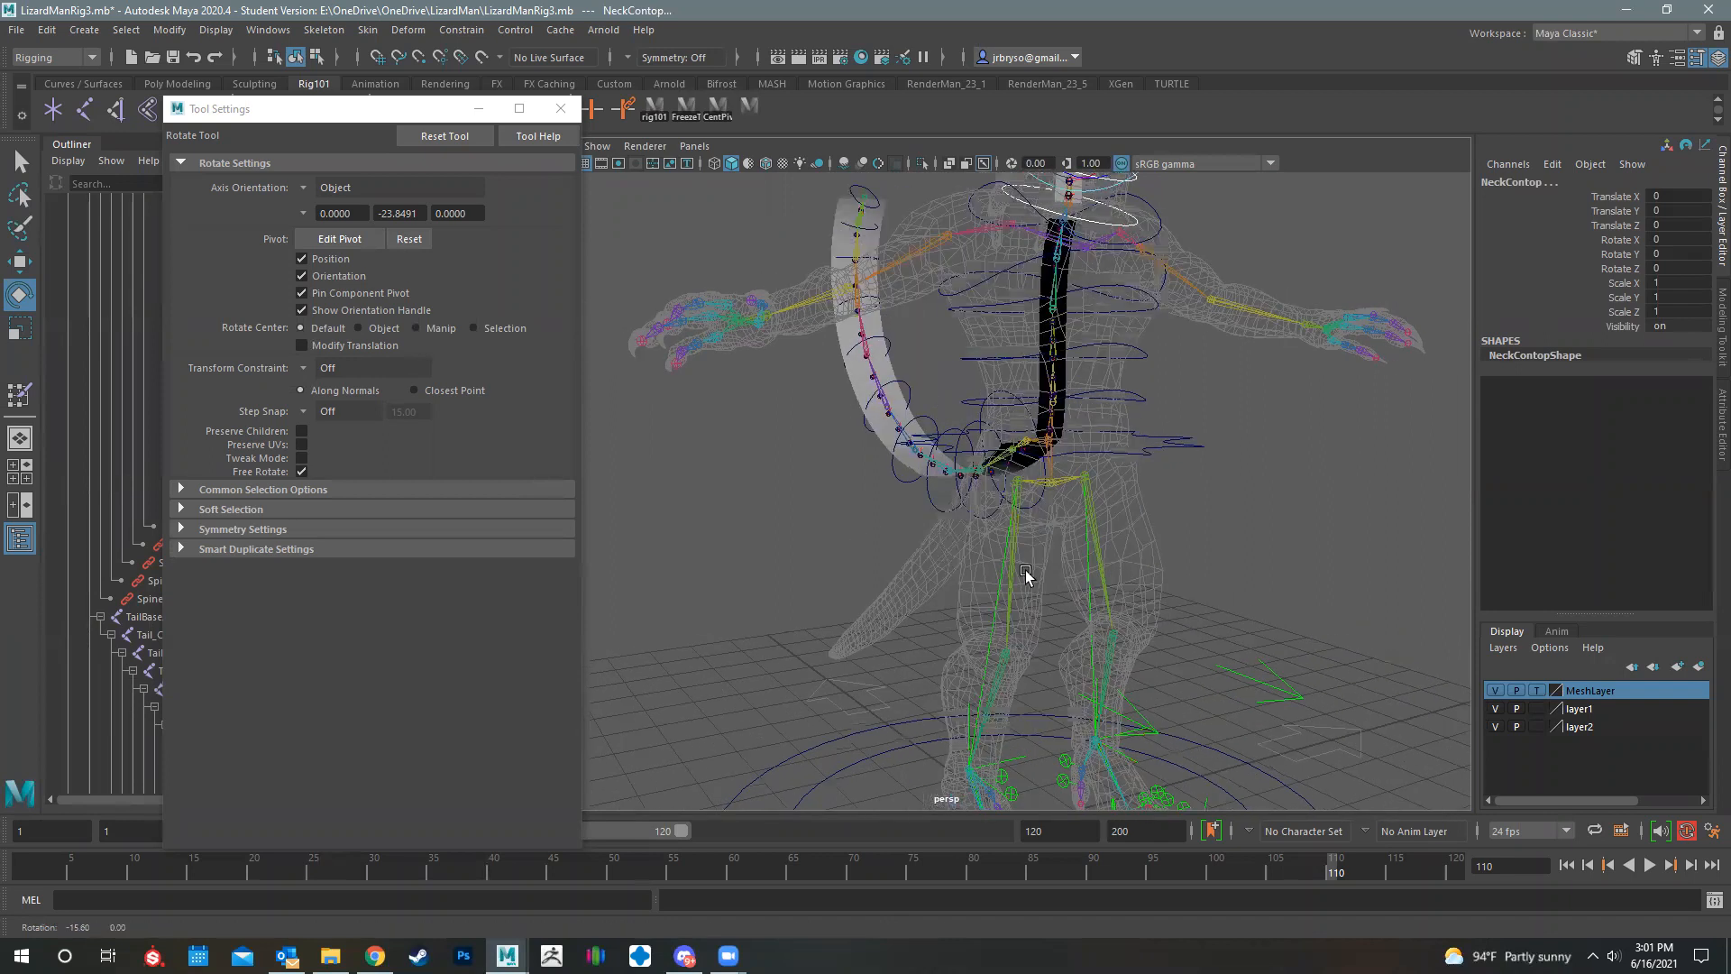
{"action": "left_click_drag", "start_coordinate": [1028, 576], "coordinate": [1272, 571], "text": "alt"}
{"action": "left_click_drag", "start_coordinate": [1110, 509], "coordinate": [1113, 432], "text": "alt"}
{"action": "middle_click_drag", "start_coordinate": [1113, 433], "coordinate": [1043, 580], "text": "alt"}
{"action": "left_click_drag", "start_coordinate": [1043, 579], "coordinate": [1040, 522], "text": "alt"}
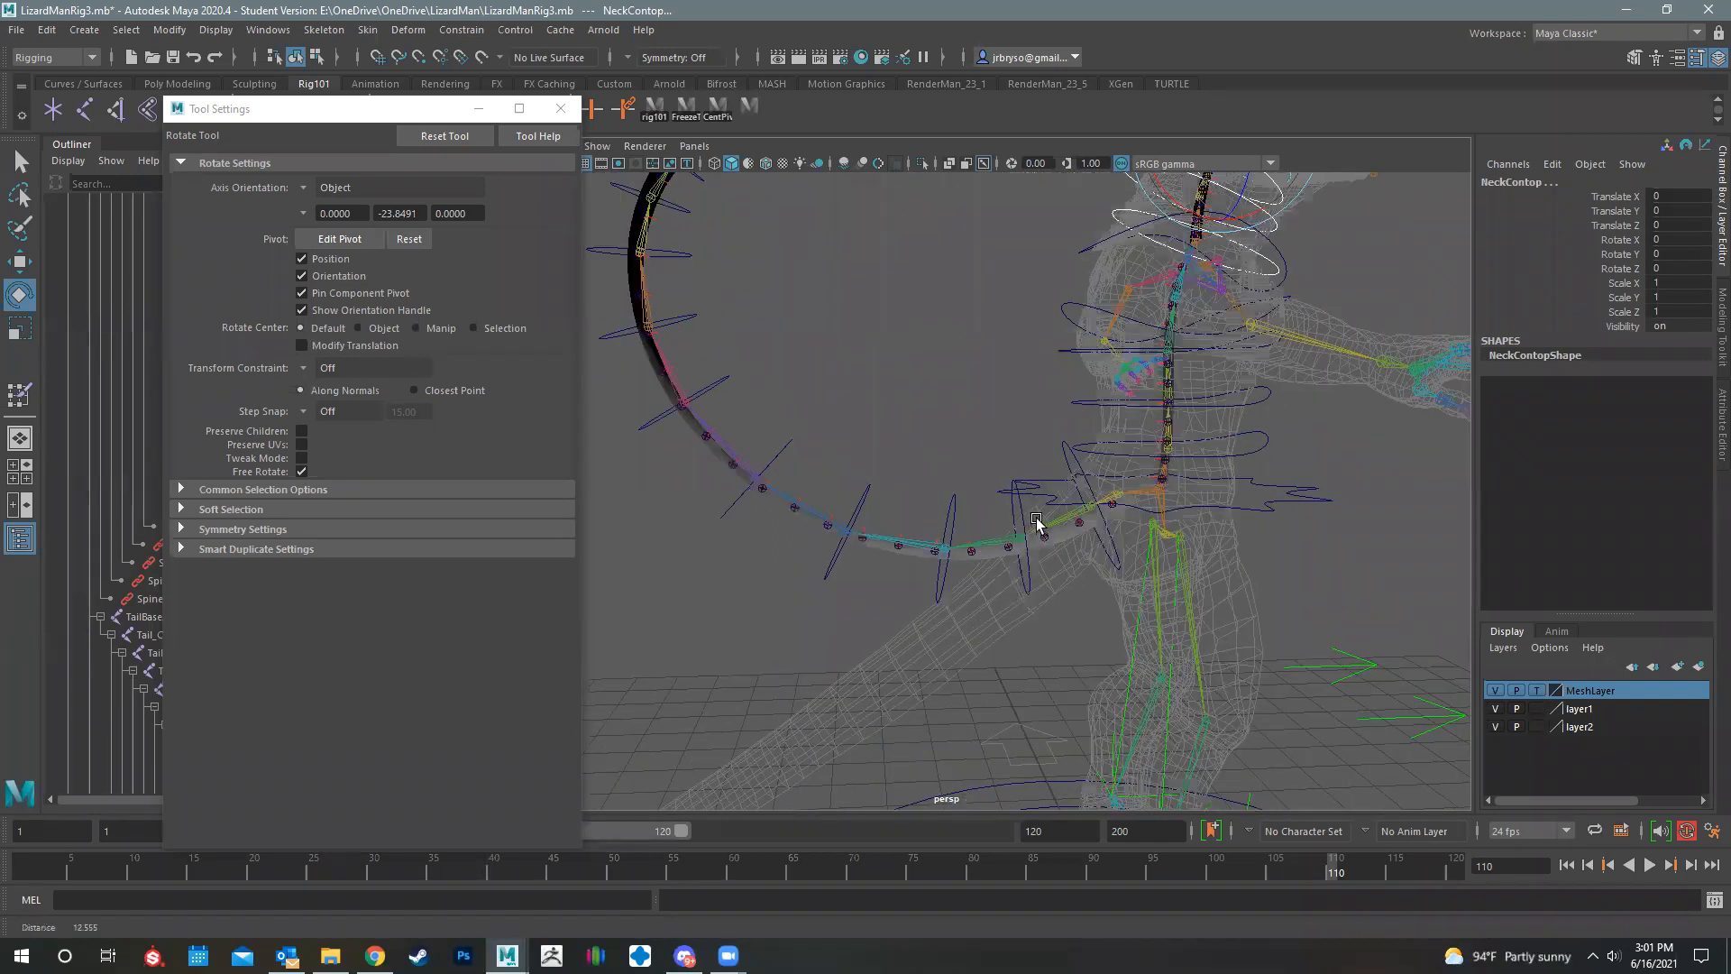
- Select the tail controls from the tail base through TailCon7 together
{"action": "left_click", "coordinate": [1046, 518]}
{"action": "scroll", "coordinate": [1048, 516], "scroll_direction": "up", "scroll_amount": 2}
{"action": "left_click", "coordinate": [1051, 521], "text": "shift"}
{"action": "left_click", "coordinate": [966, 514], "text": "shift"}
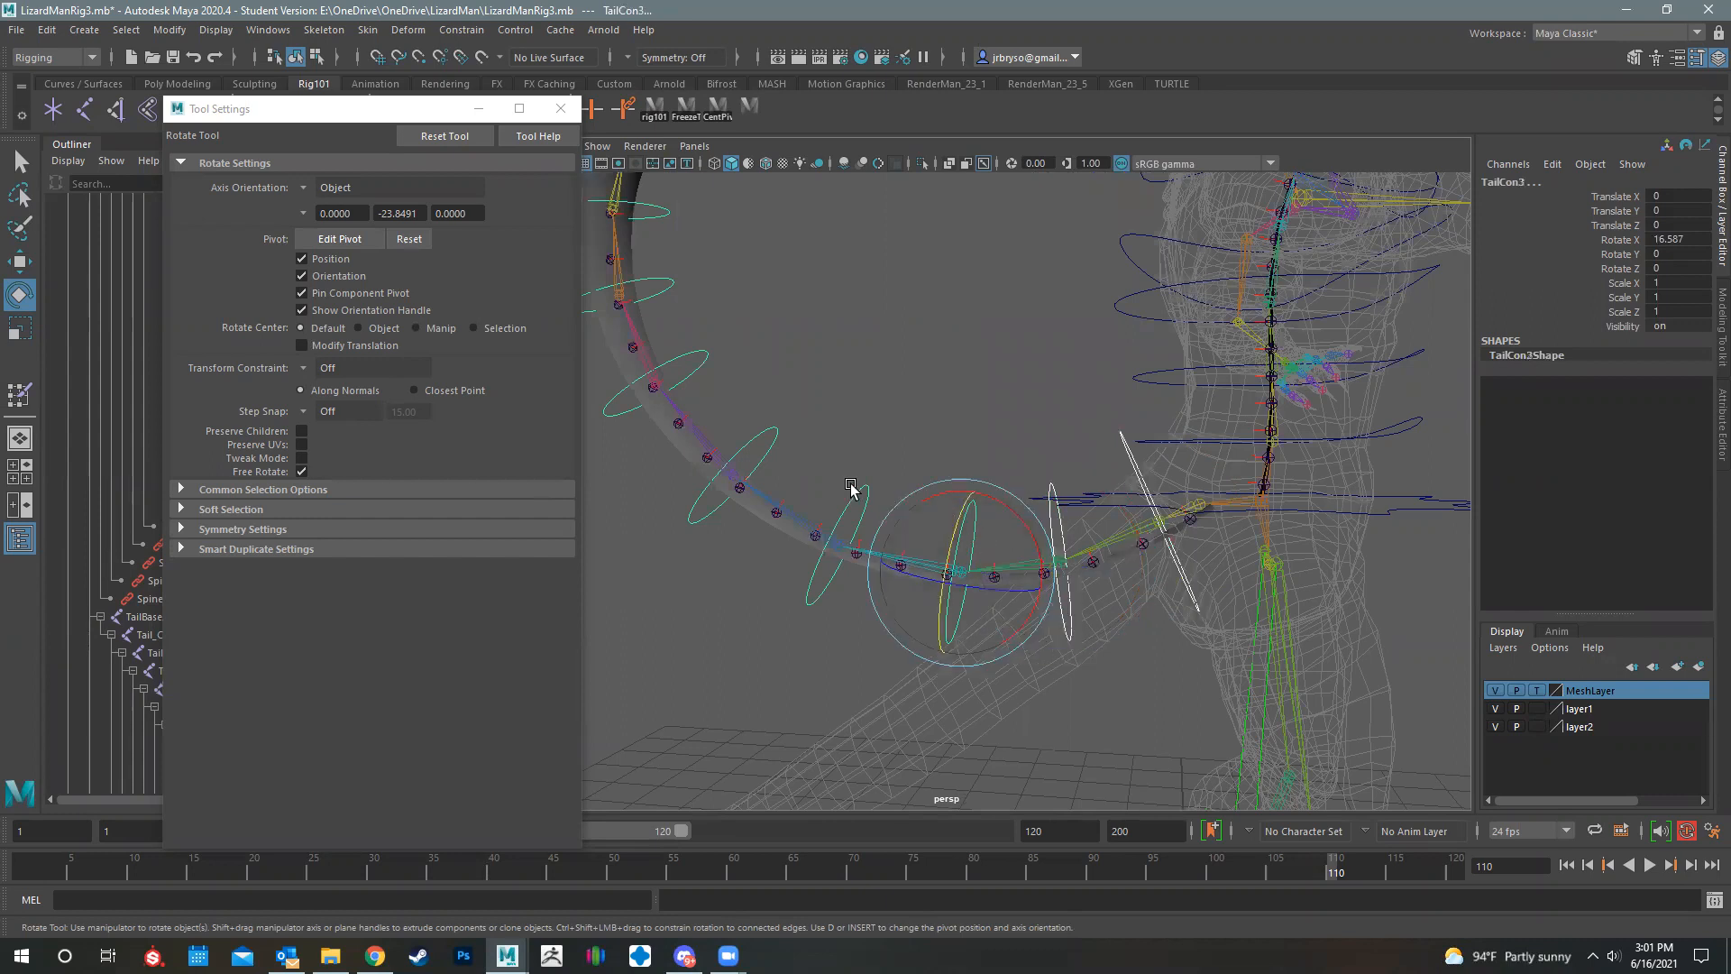
{"action": "left_click", "coordinate": [852, 491], "text": "shift"}
{"action": "left_click", "coordinate": [767, 433], "text": "shift"}
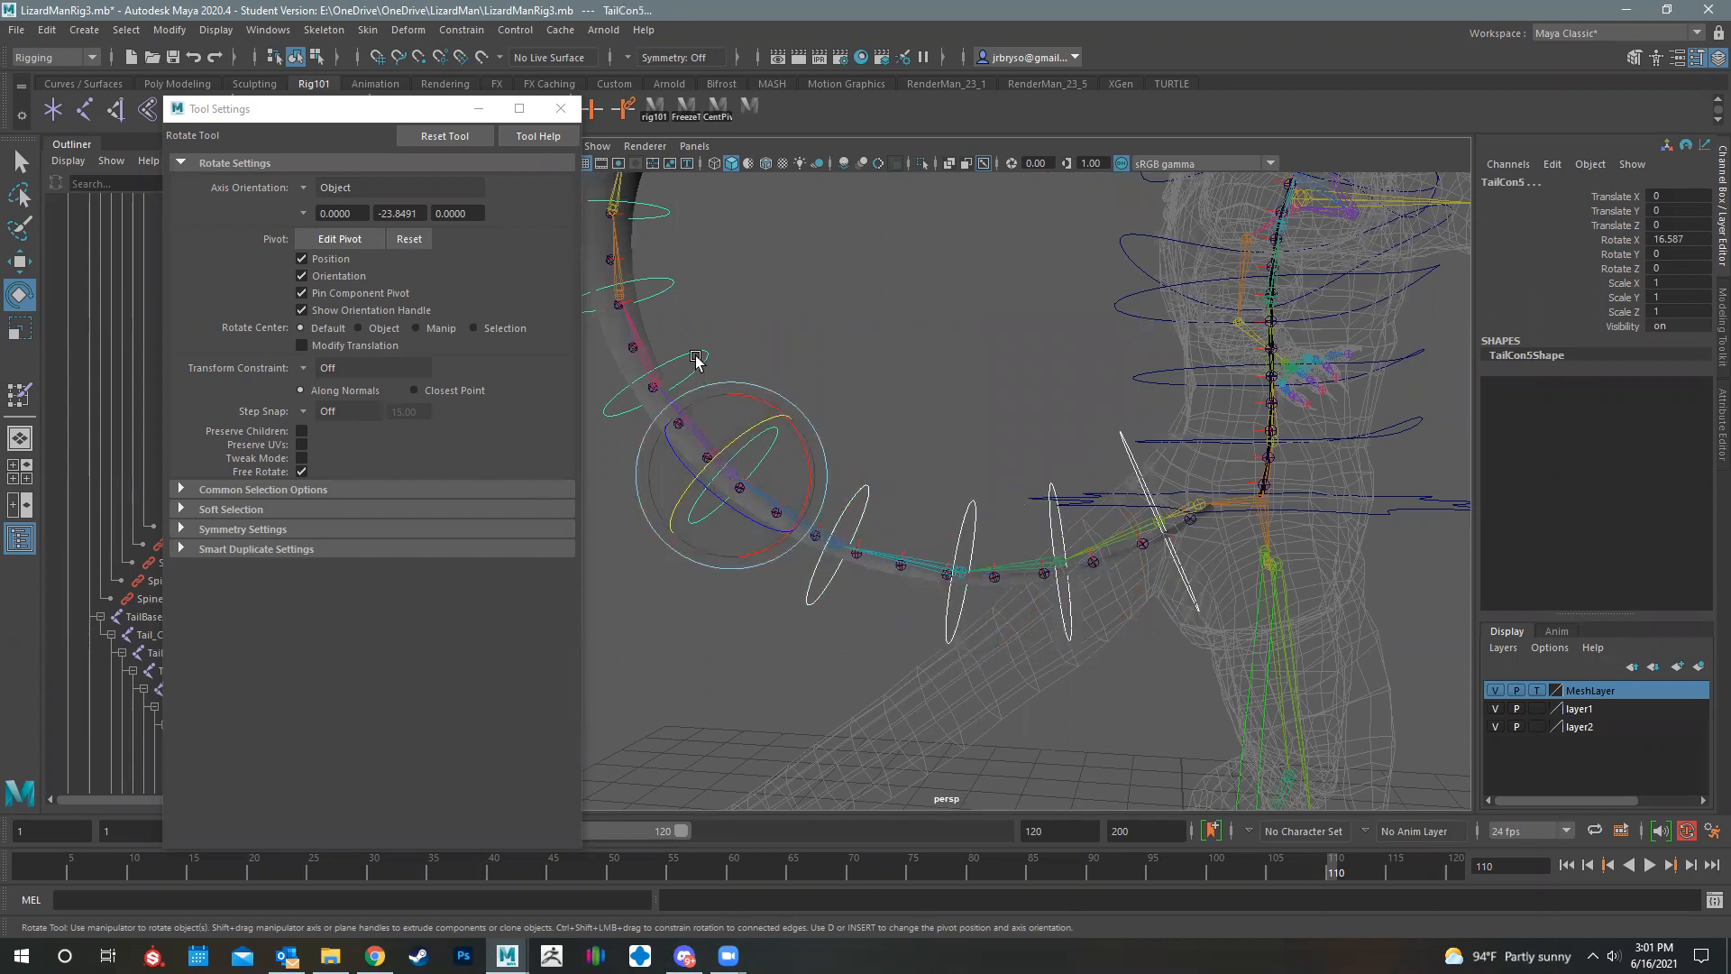
{"action": "left_click", "coordinate": [663, 275], "text": "shift"}
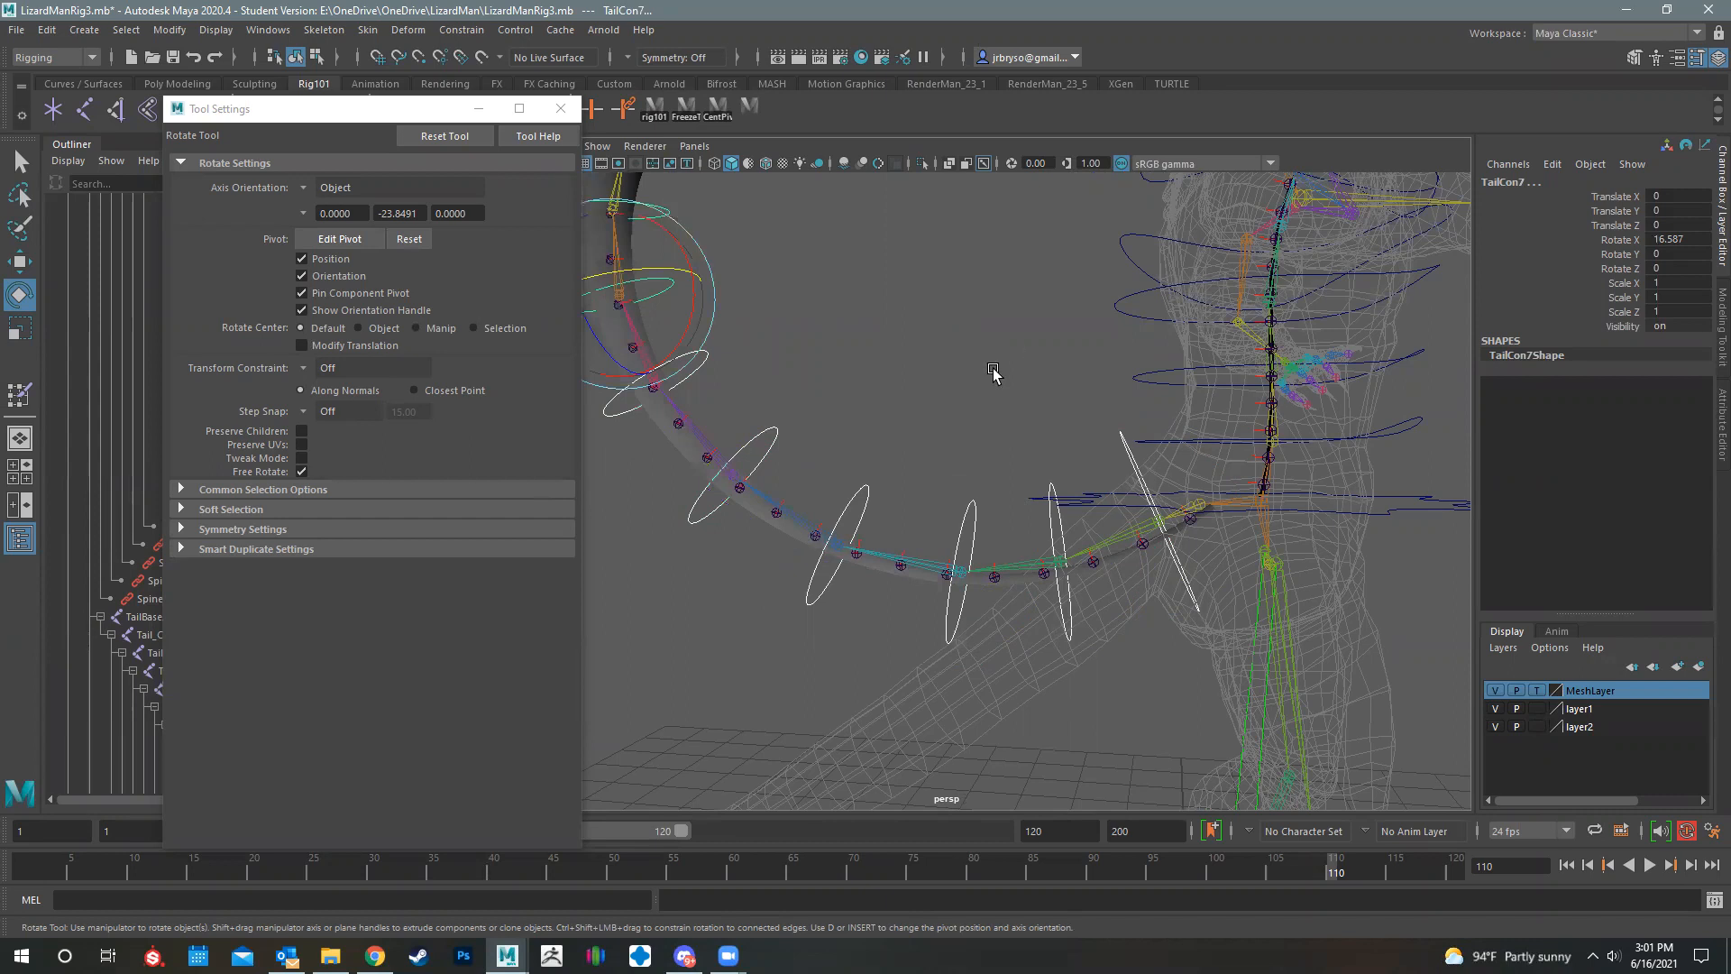
- Minimize the Tool Settings window and limit the viewport display to NURBS curves so only the rig controls are visible
{"action": "middle_click_drag", "start_coordinate": [997, 376], "coordinate": [923, 368], "text": "alt"}
{"action": "left_click", "coordinate": [477, 109]}
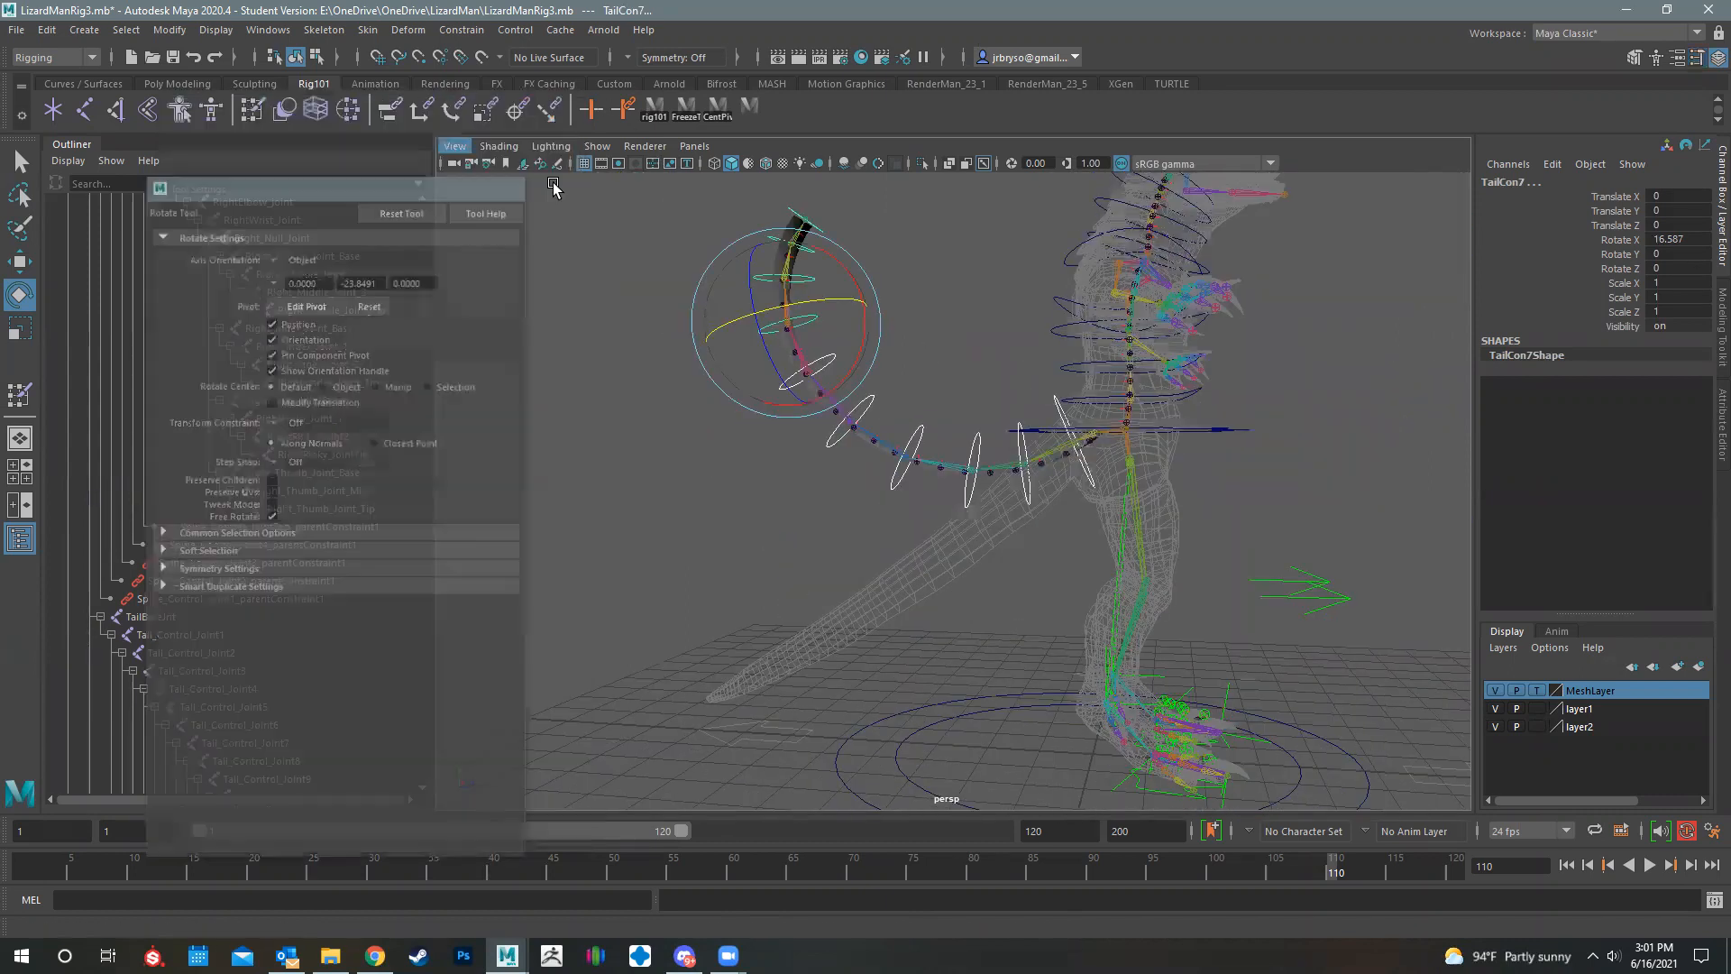
{"action": "left_click", "coordinate": [597, 147]}
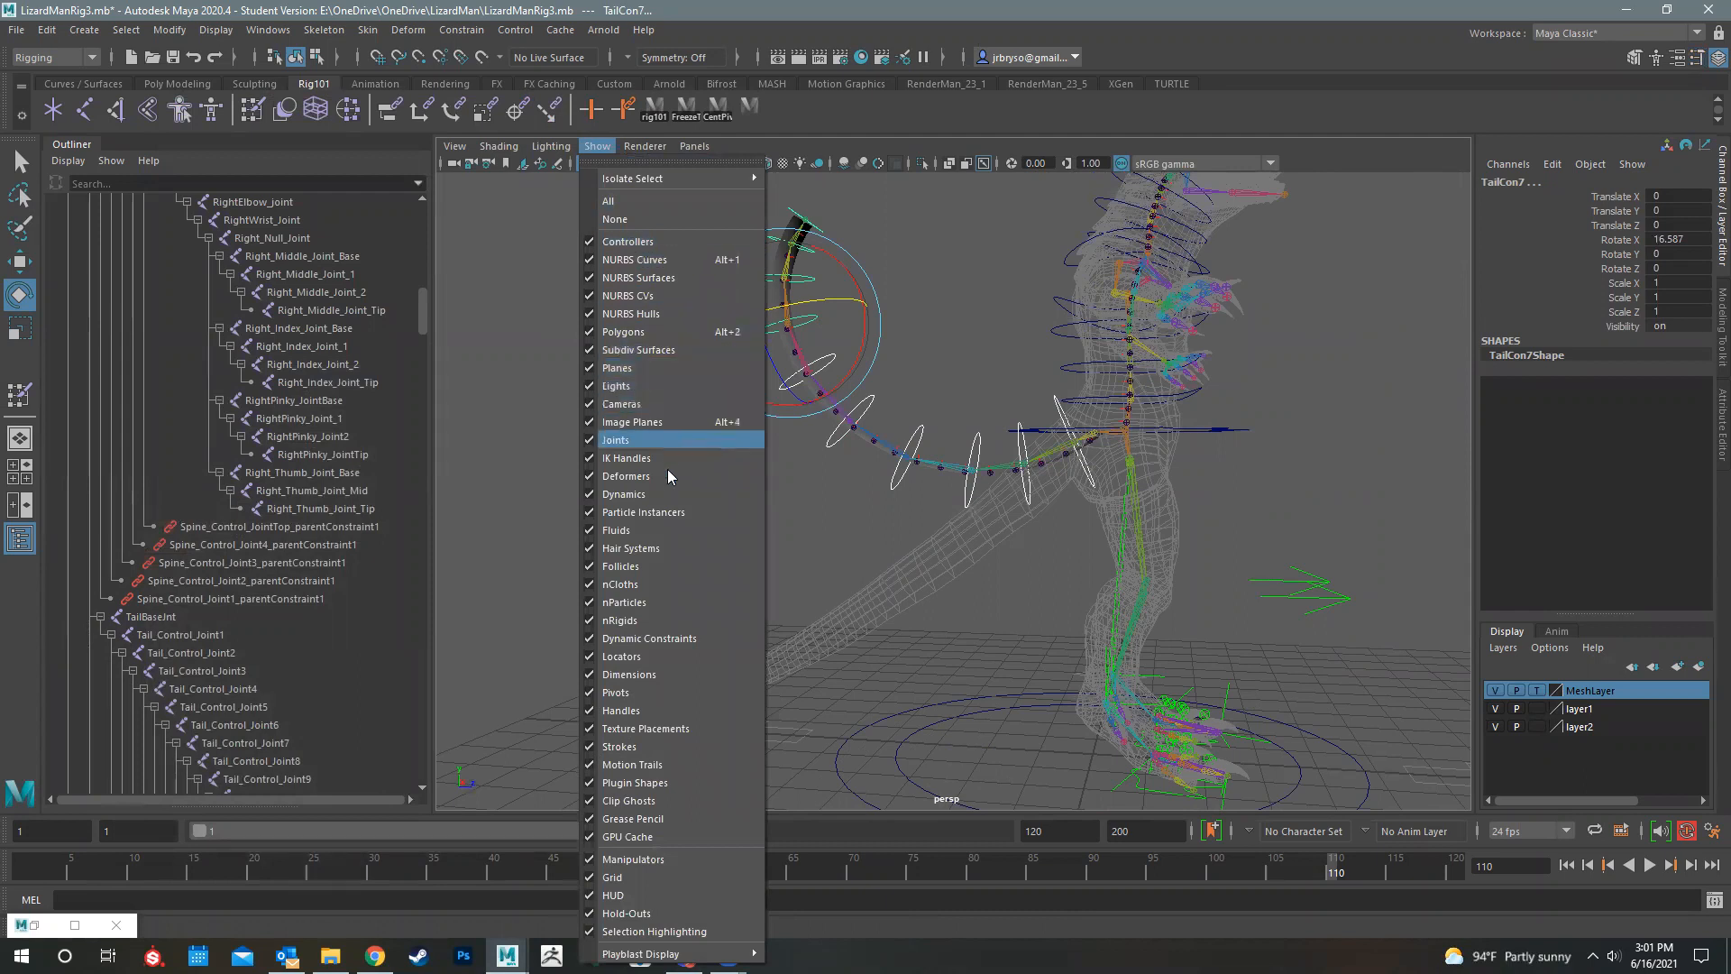
{"action": "left_click", "coordinate": [633, 217]}
{"action": "left_click", "coordinate": [596, 146]}
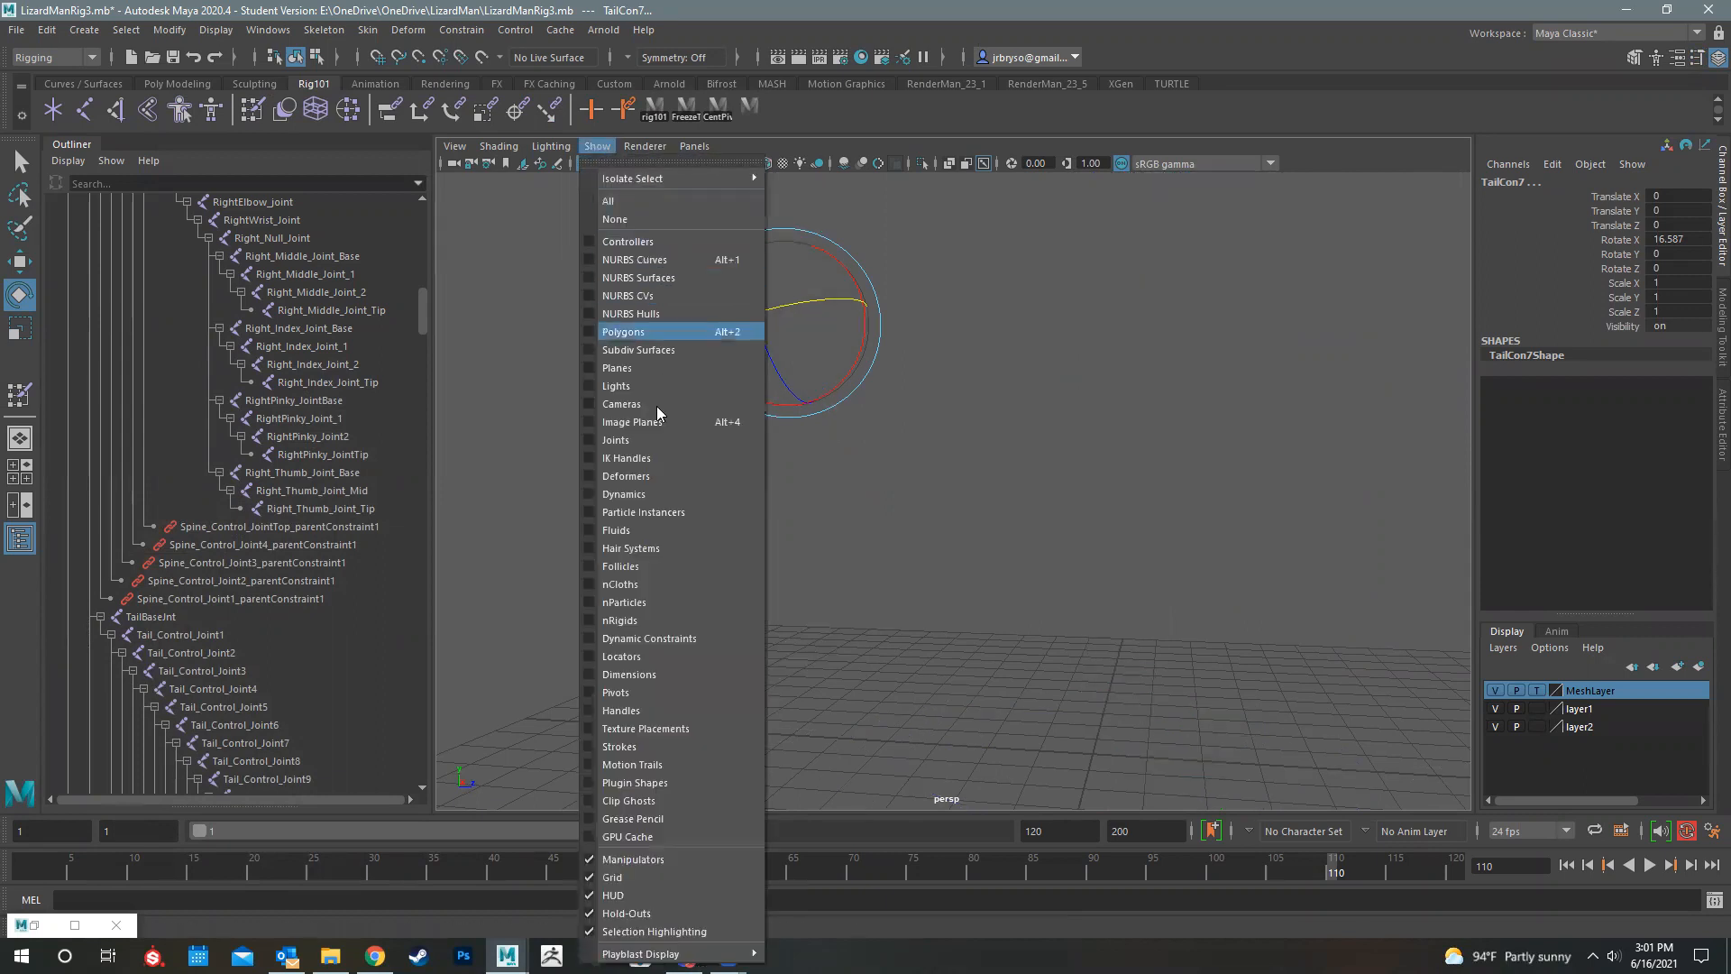
{"action": "left_click", "coordinate": [642, 260]}
- Select the root, spine, neck and tail controls together and set all their translate and rotate values to 0
{"action": "left_click_drag", "start_coordinate": [1050, 401], "coordinate": [959, 414], "text": "alt"}
{"action": "right_click_drag", "start_coordinate": [958, 414], "coordinate": [812, 271], "text": "alt"}
{"action": "left_click_drag", "start_coordinate": [811, 270], "coordinate": [703, 249], "text": "alt"}
{"action": "left_click_drag", "start_coordinate": [702, 249], "coordinate": [1194, 522]}
{"action": "left_click", "coordinate": [1682, 196]}
{"action": "left_click", "coordinate": [1690, 267], "text": "shift"}
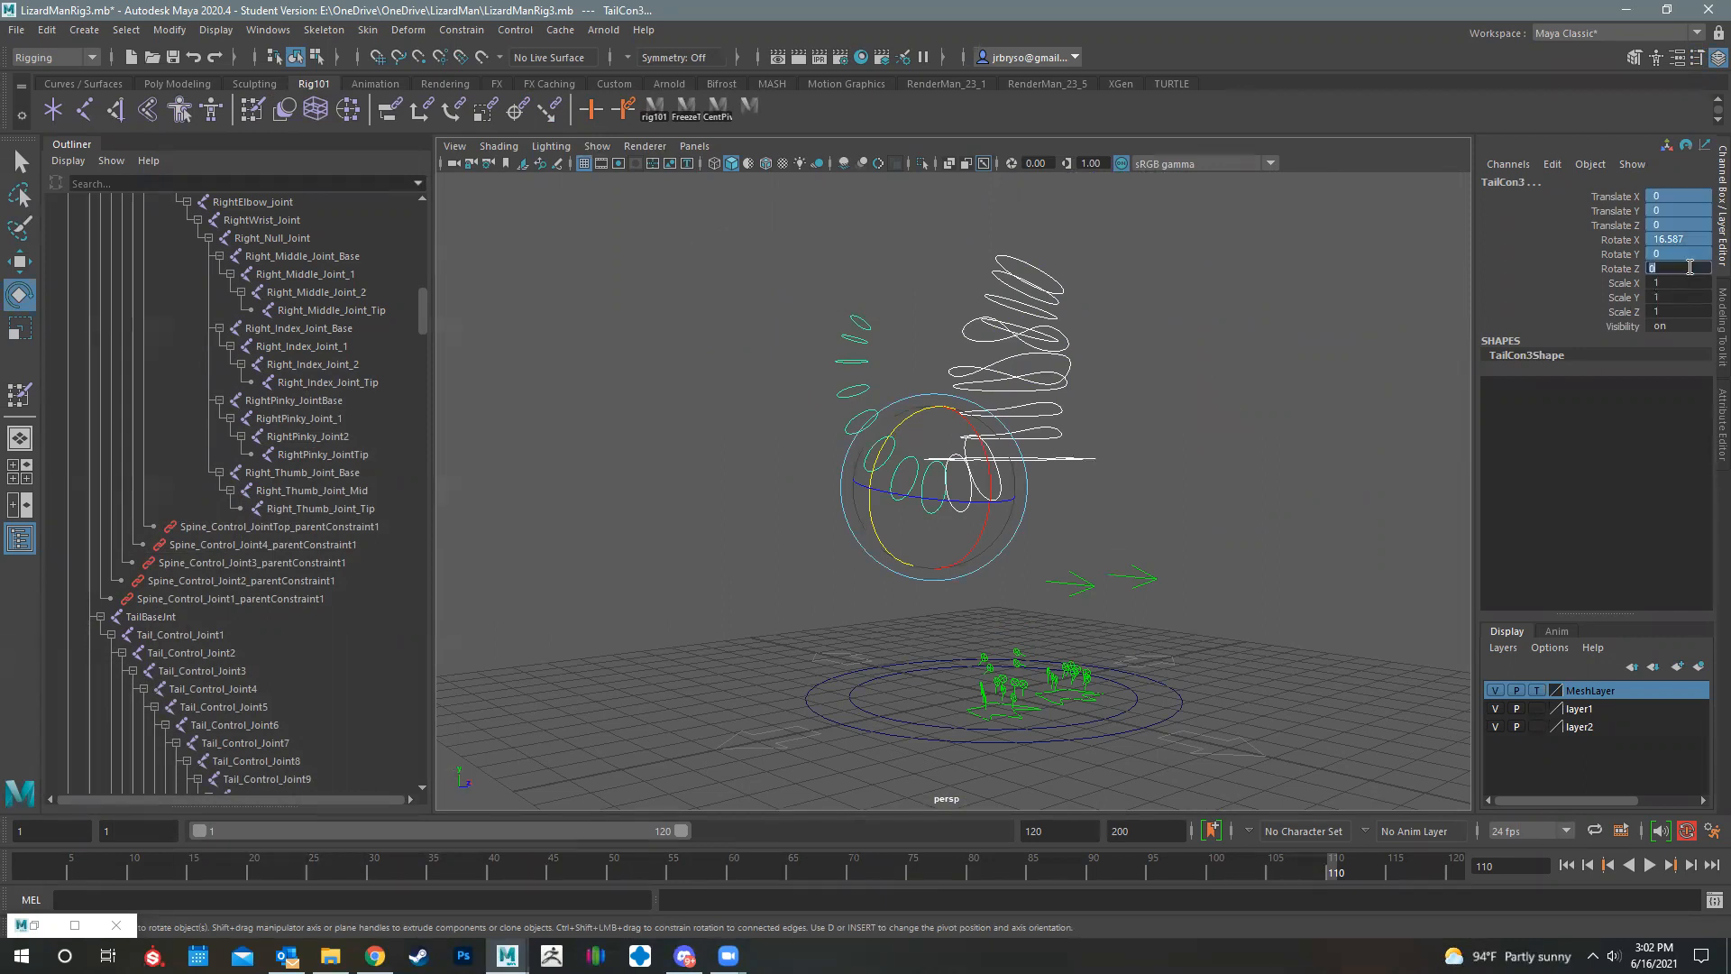
{"action": "key", "text": "Return"}
- Turn on polygon display in the viewport alongside the NURBS curve controls
{"action": "left_click_drag", "start_coordinate": [1270, 472], "coordinate": [1182, 467], "text": "alt"}
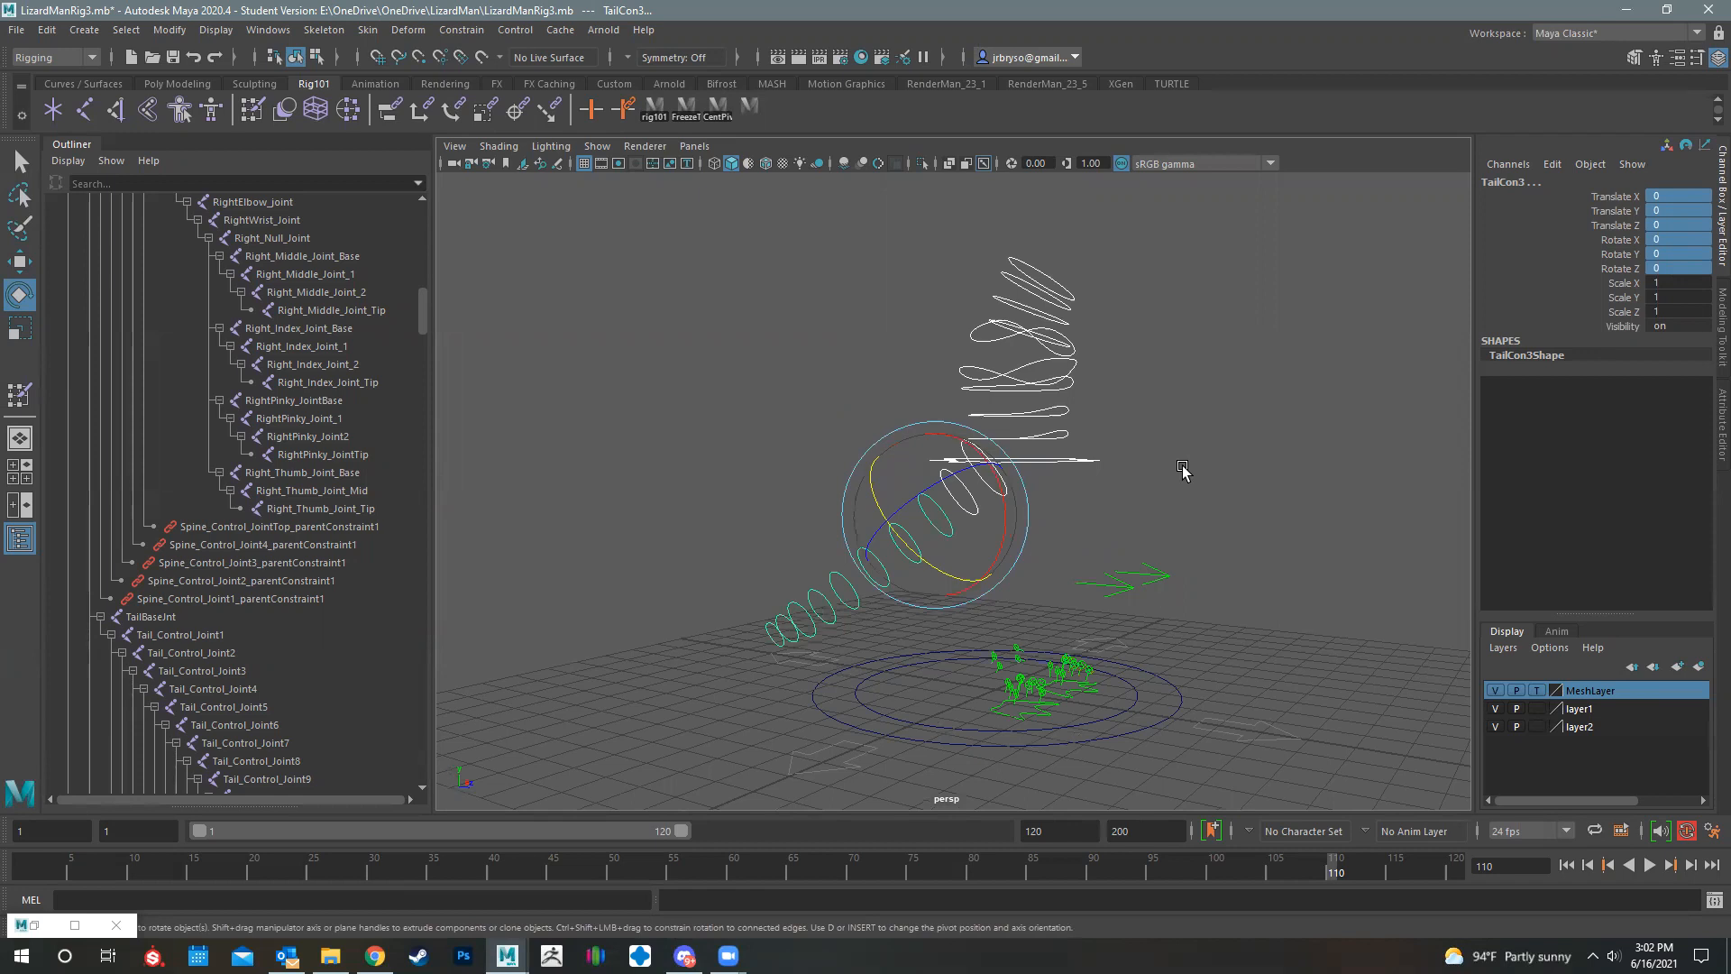
{"action": "left_click", "coordinate": [597, 146]}
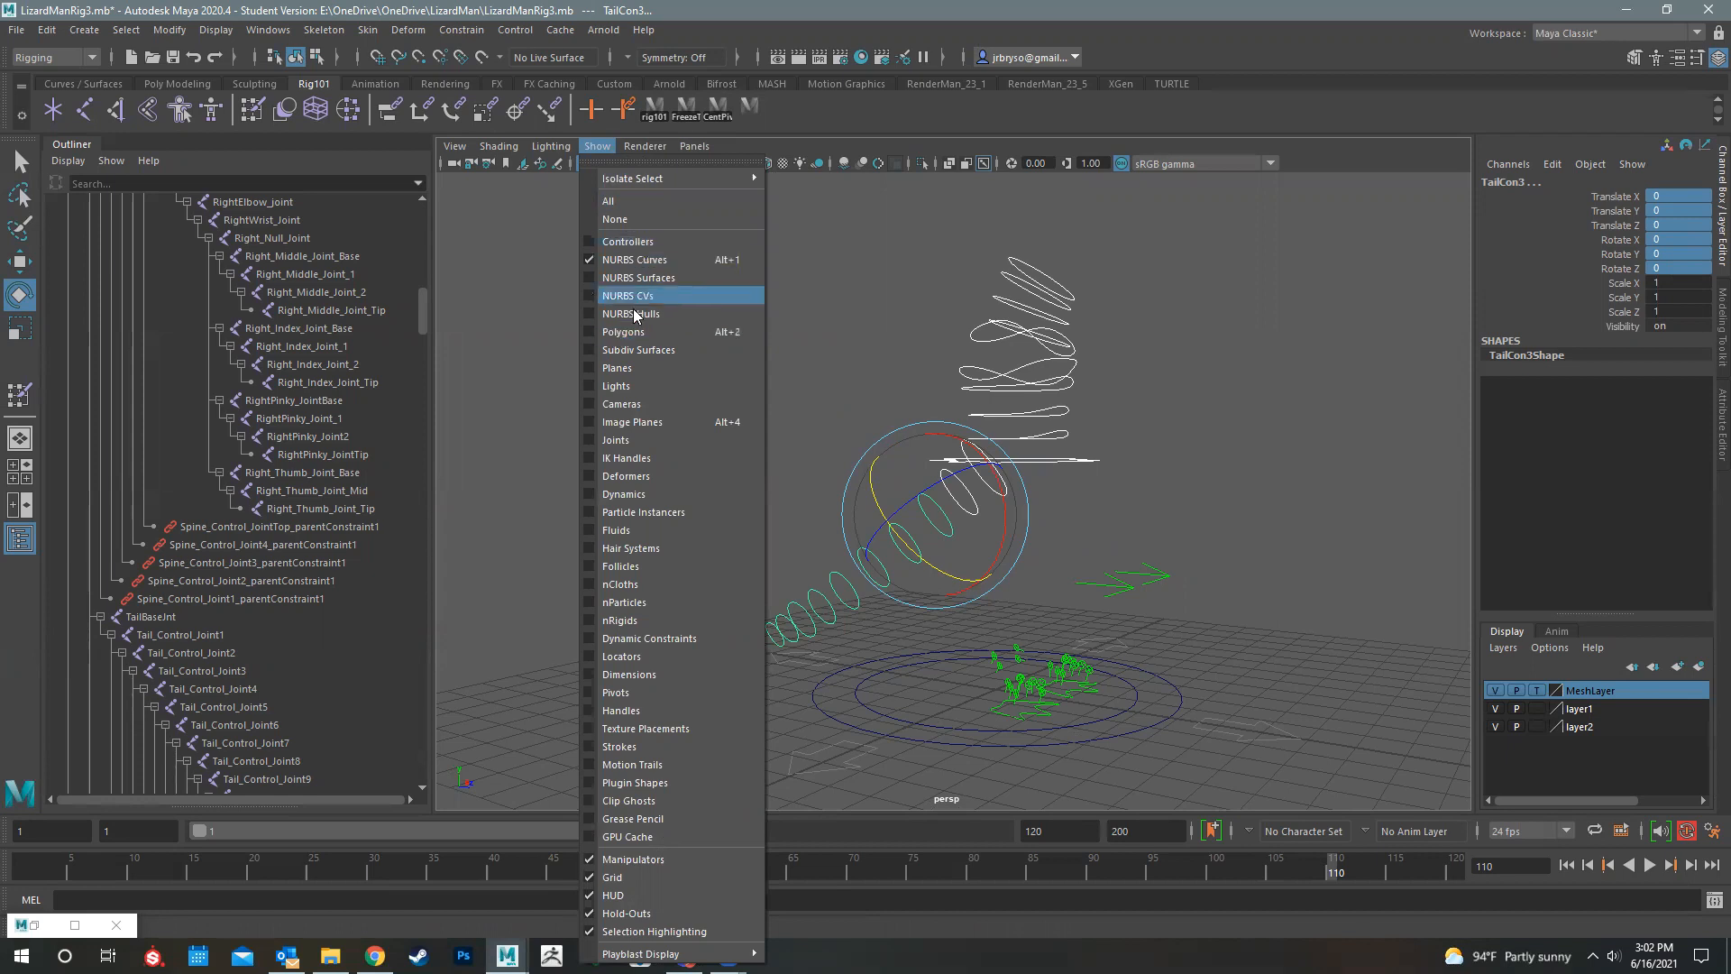
{"action": "left_click", "coordinate": [637, 341]}
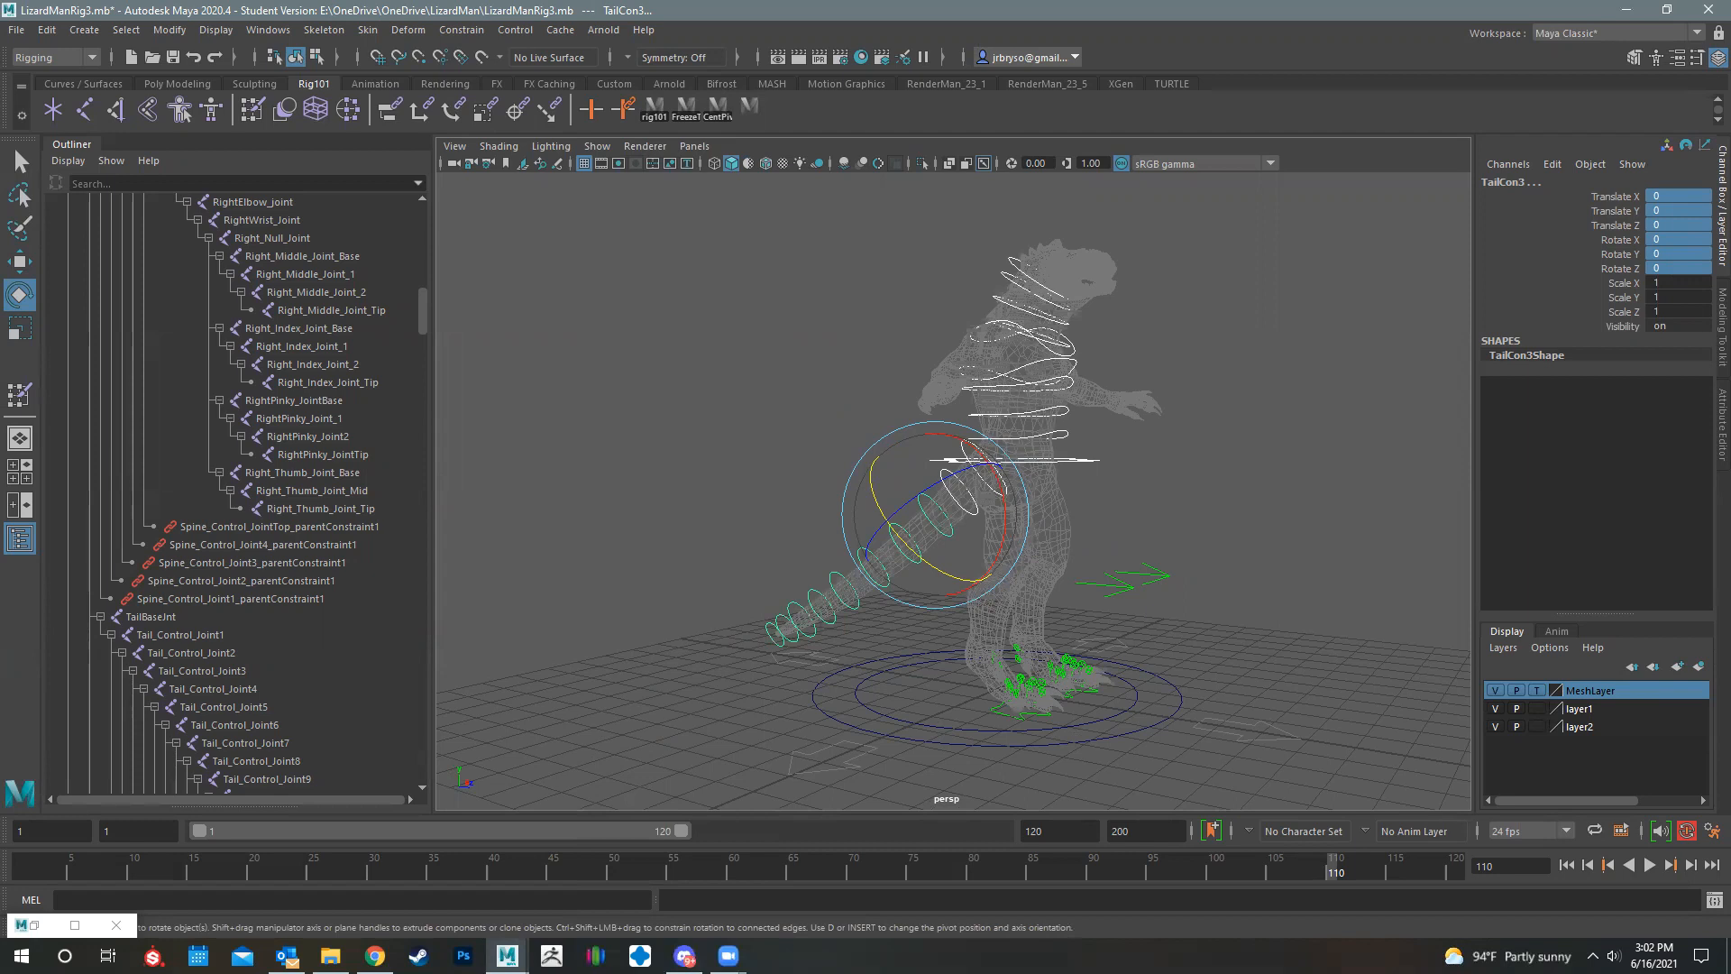
- Collapse JointsGrp, MeshGrp, RibbonSpineSetupGrp and ConGrp under LizardMan_Char_Grp to review the rig's top-level groups
{"action": "scroll", "coordinate": [95, 547], "scroll_direction": "down", "scroll_amount": 20}
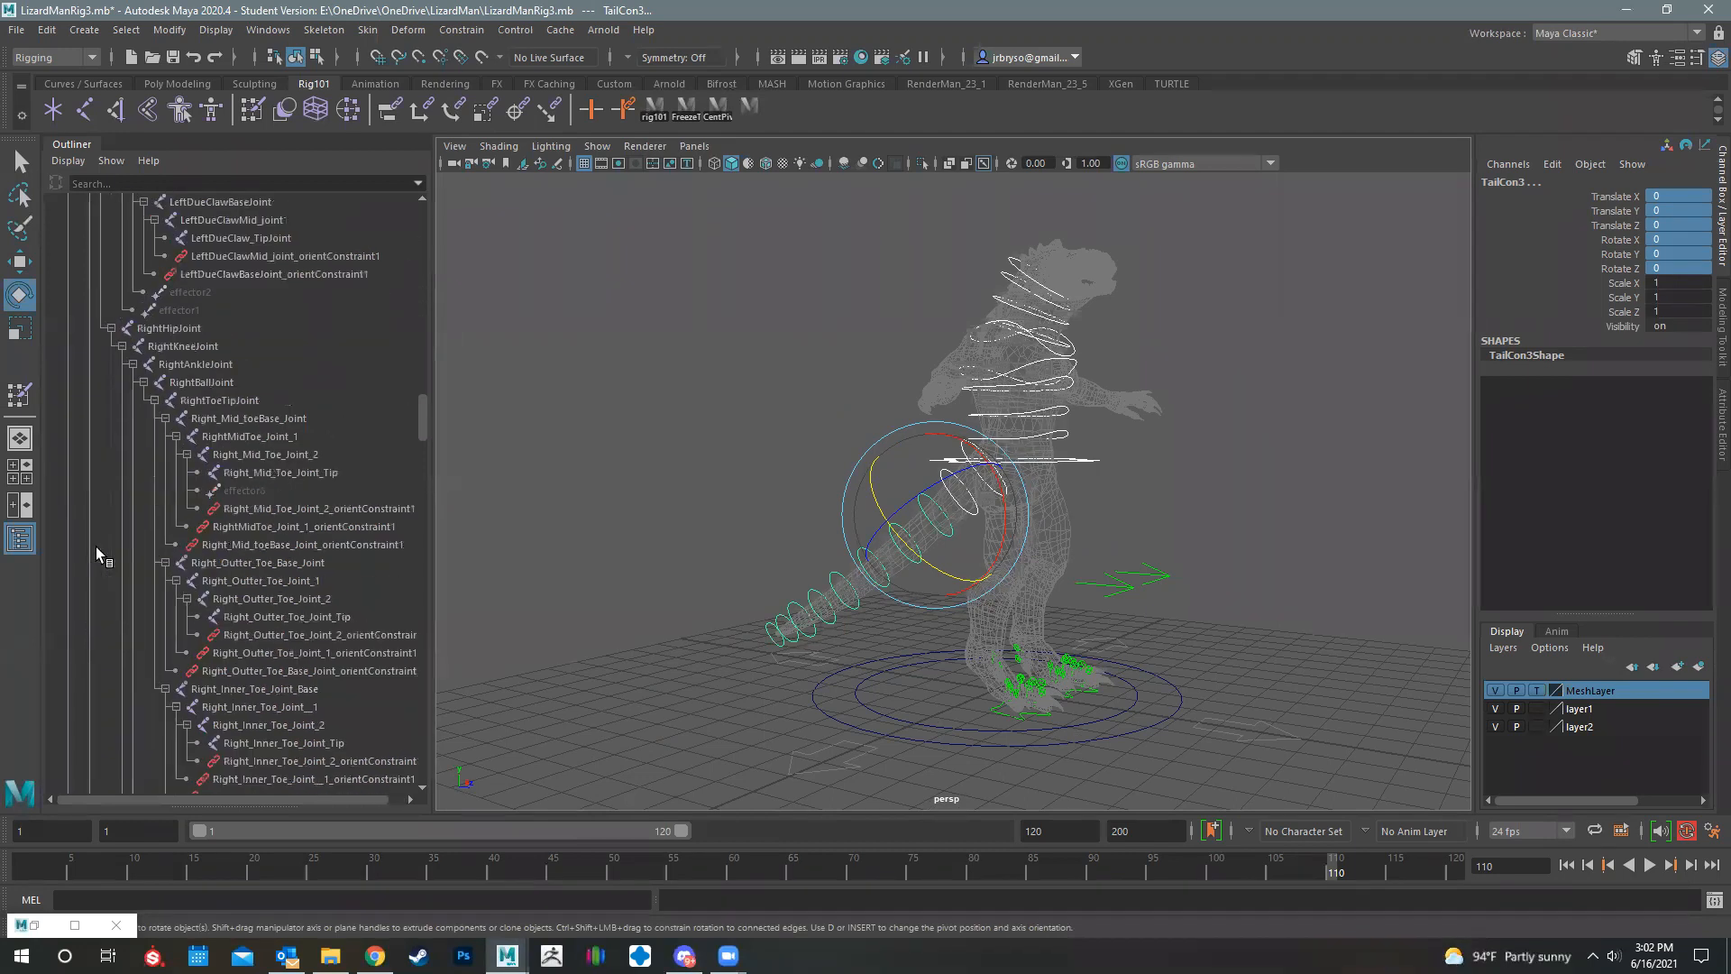
{"action": "scroll", "coordinate": [95, 547], "scroll_direction": "down", "scroll_amount": 4}
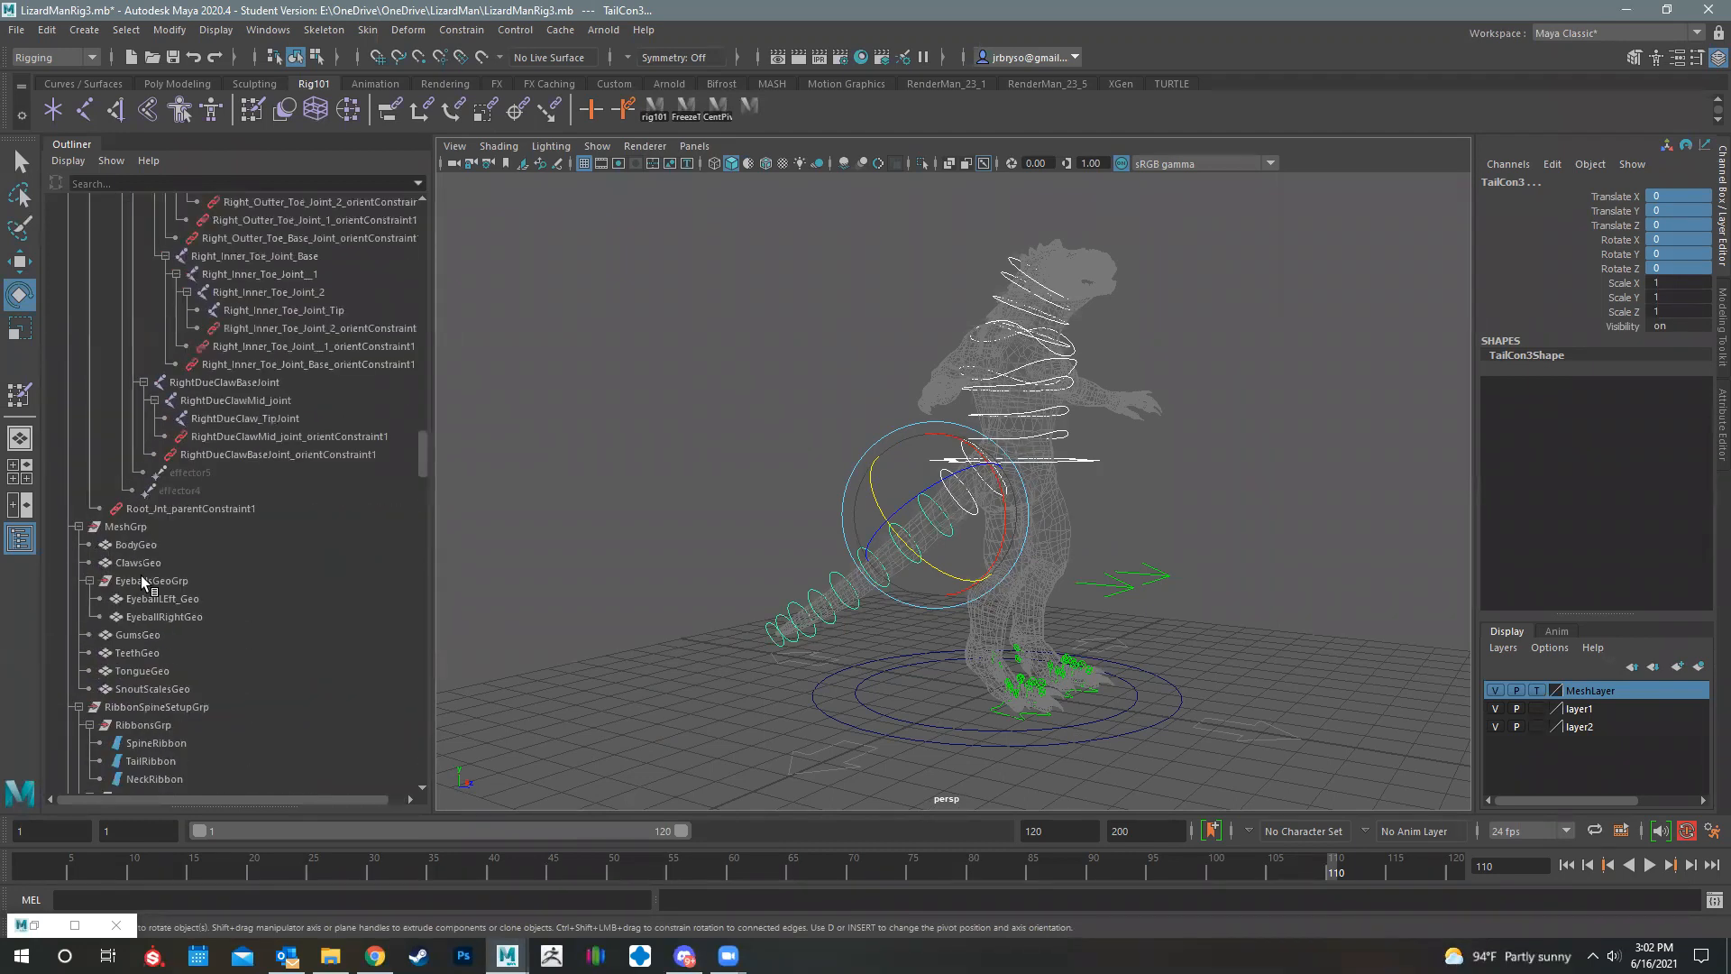
{"action": "scroll", "coordinate": [138, 575], "scroll_direction": "down", "scroll_amount": 3}
{"action": "scroll", "coordinate": [139, 576], "scroll_direction": "up", "scroll_amount": 20}
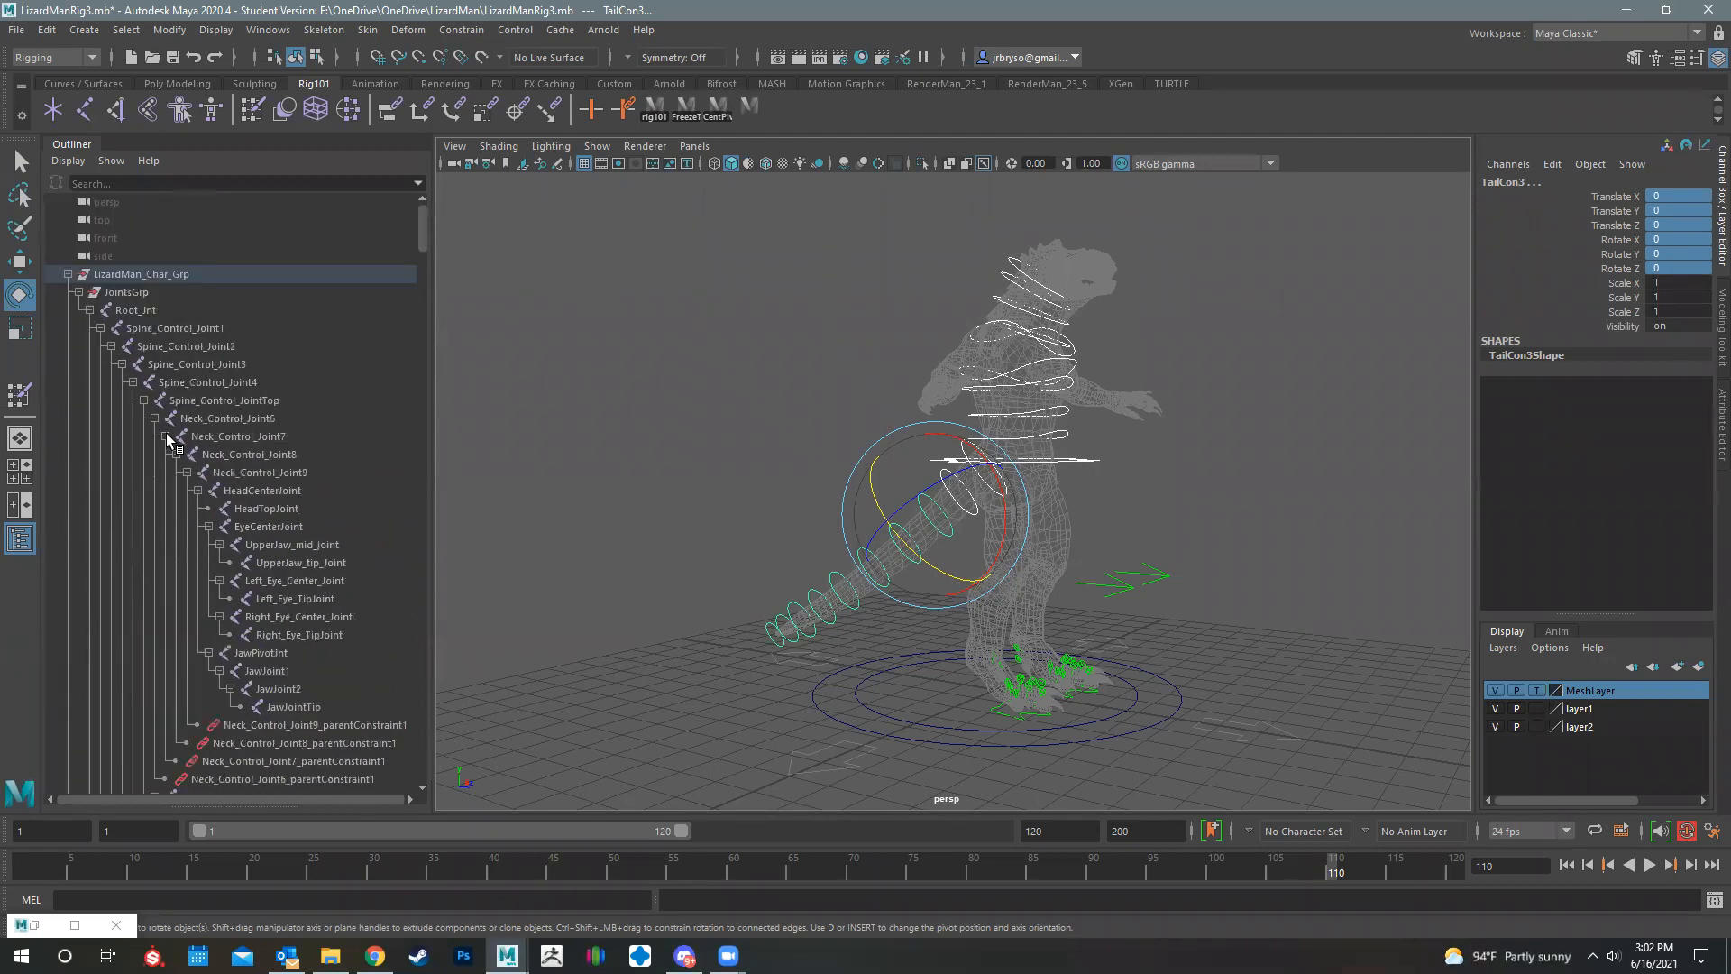
{"action": "left_click", "coordinate": [78, 293]}
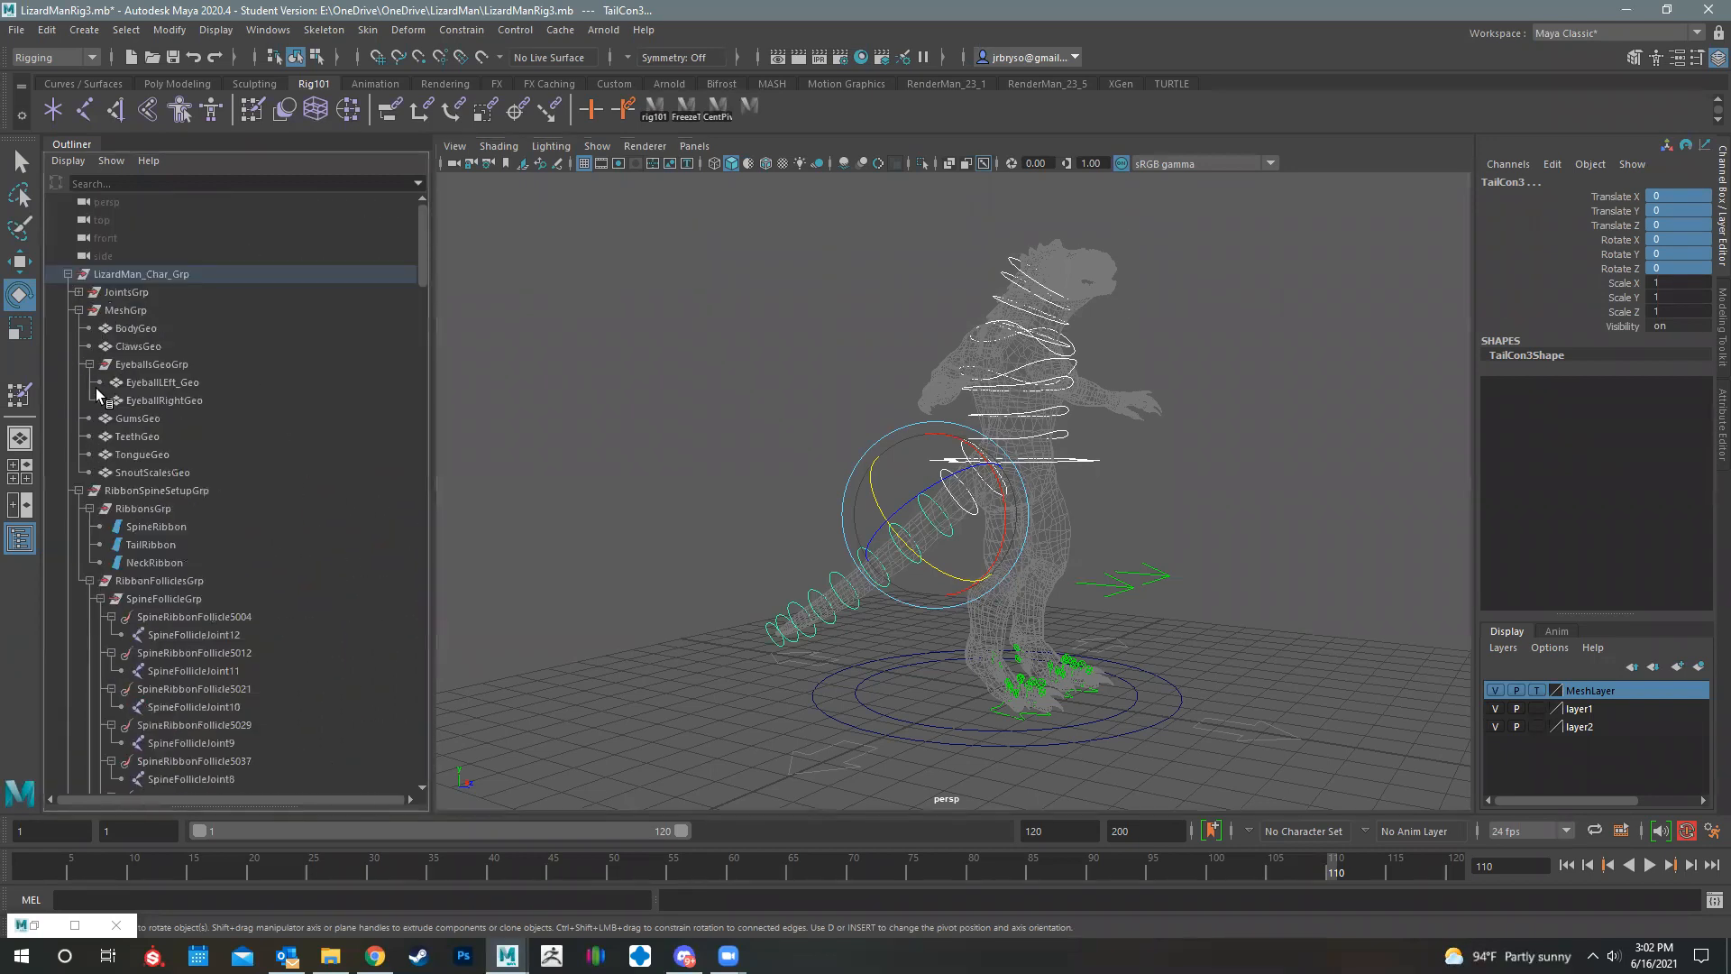
{"action": "left_click", "coordinate": [79, 310]}
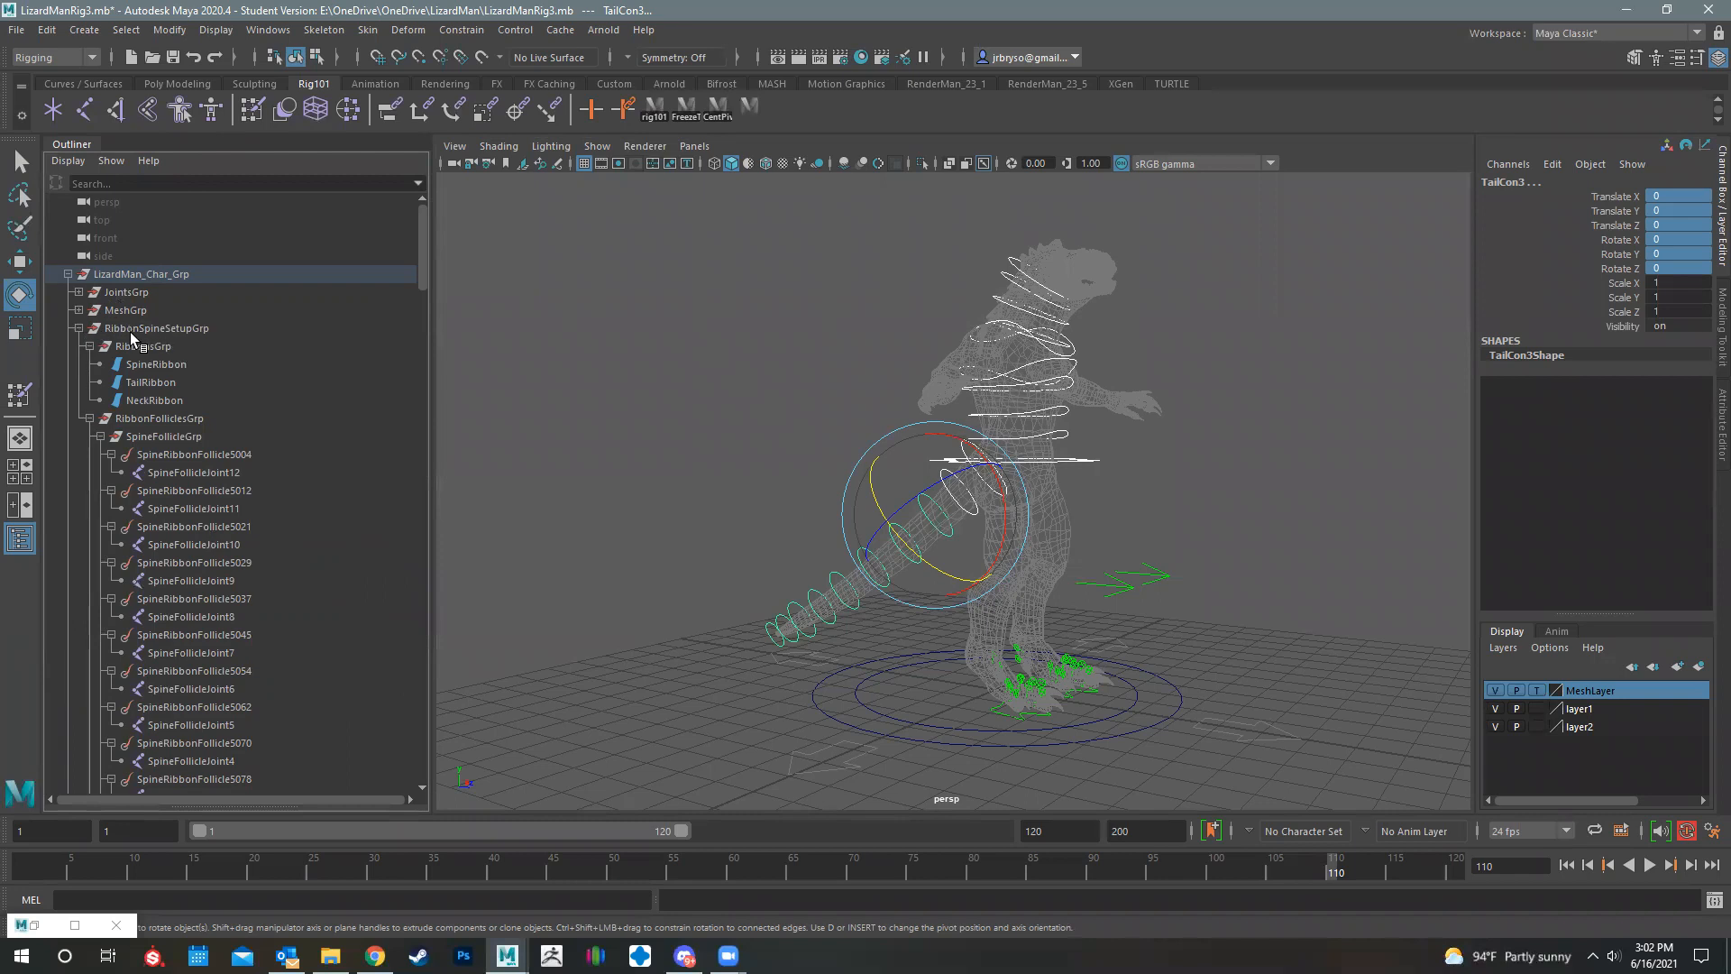
{"action": "left_click", "coordinate": [78, 328]}
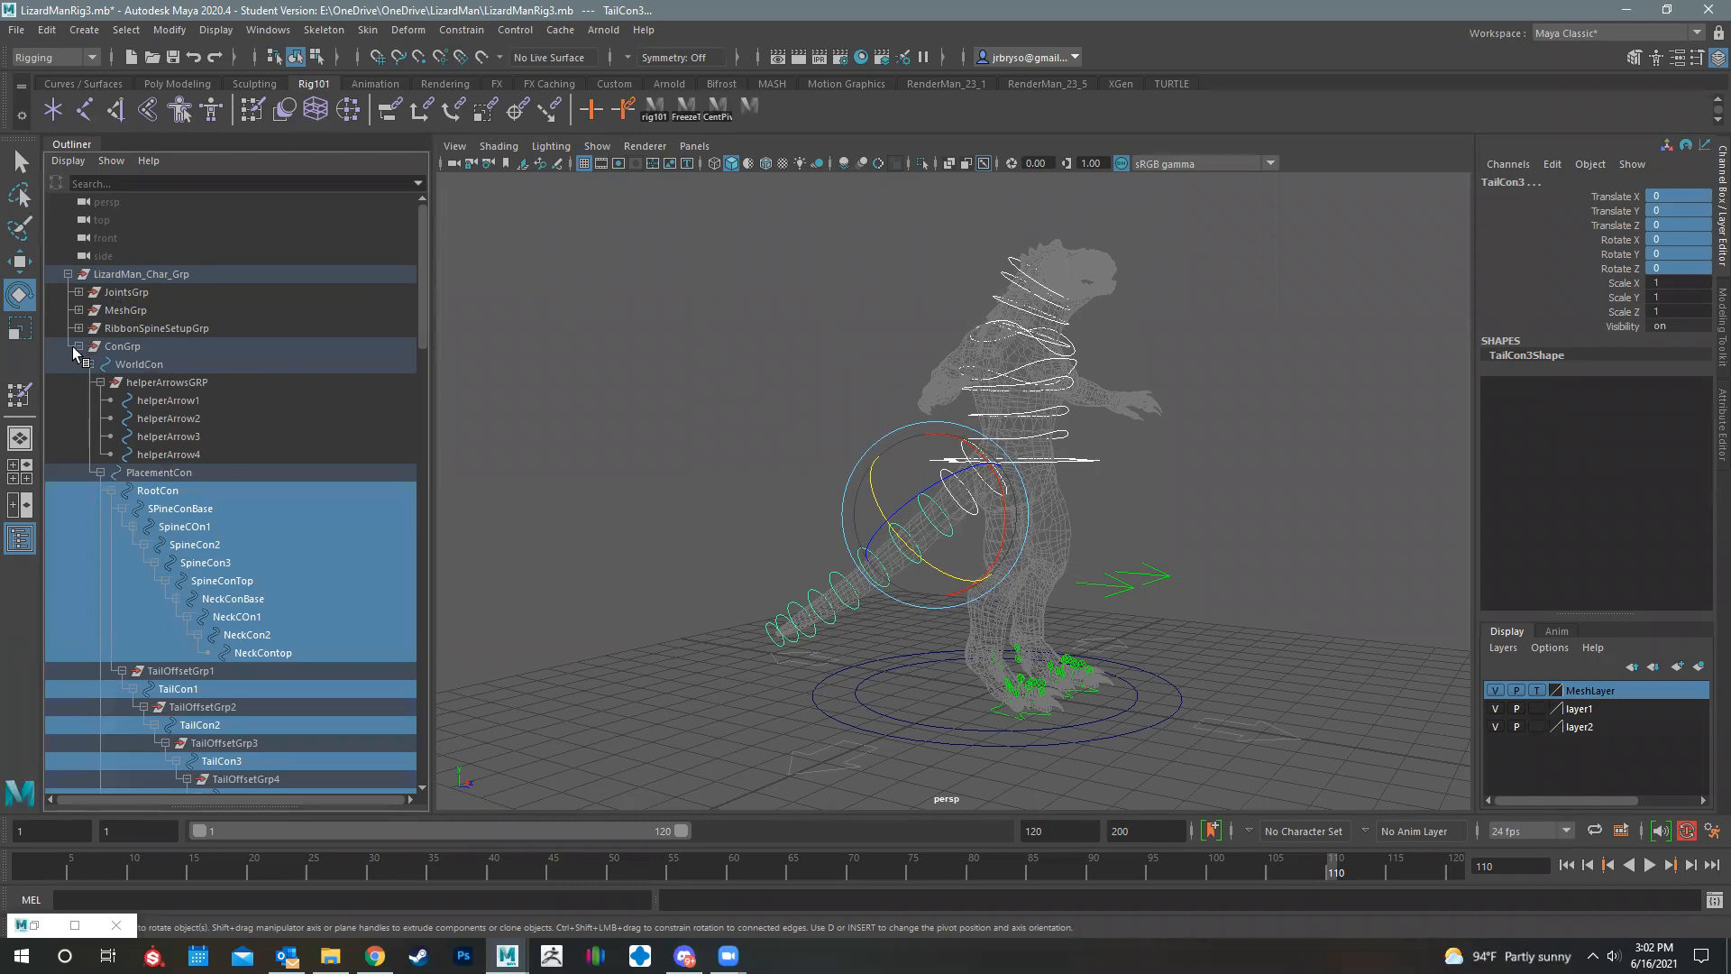
{"action": "left_click", "coordinate": [79, 346]}
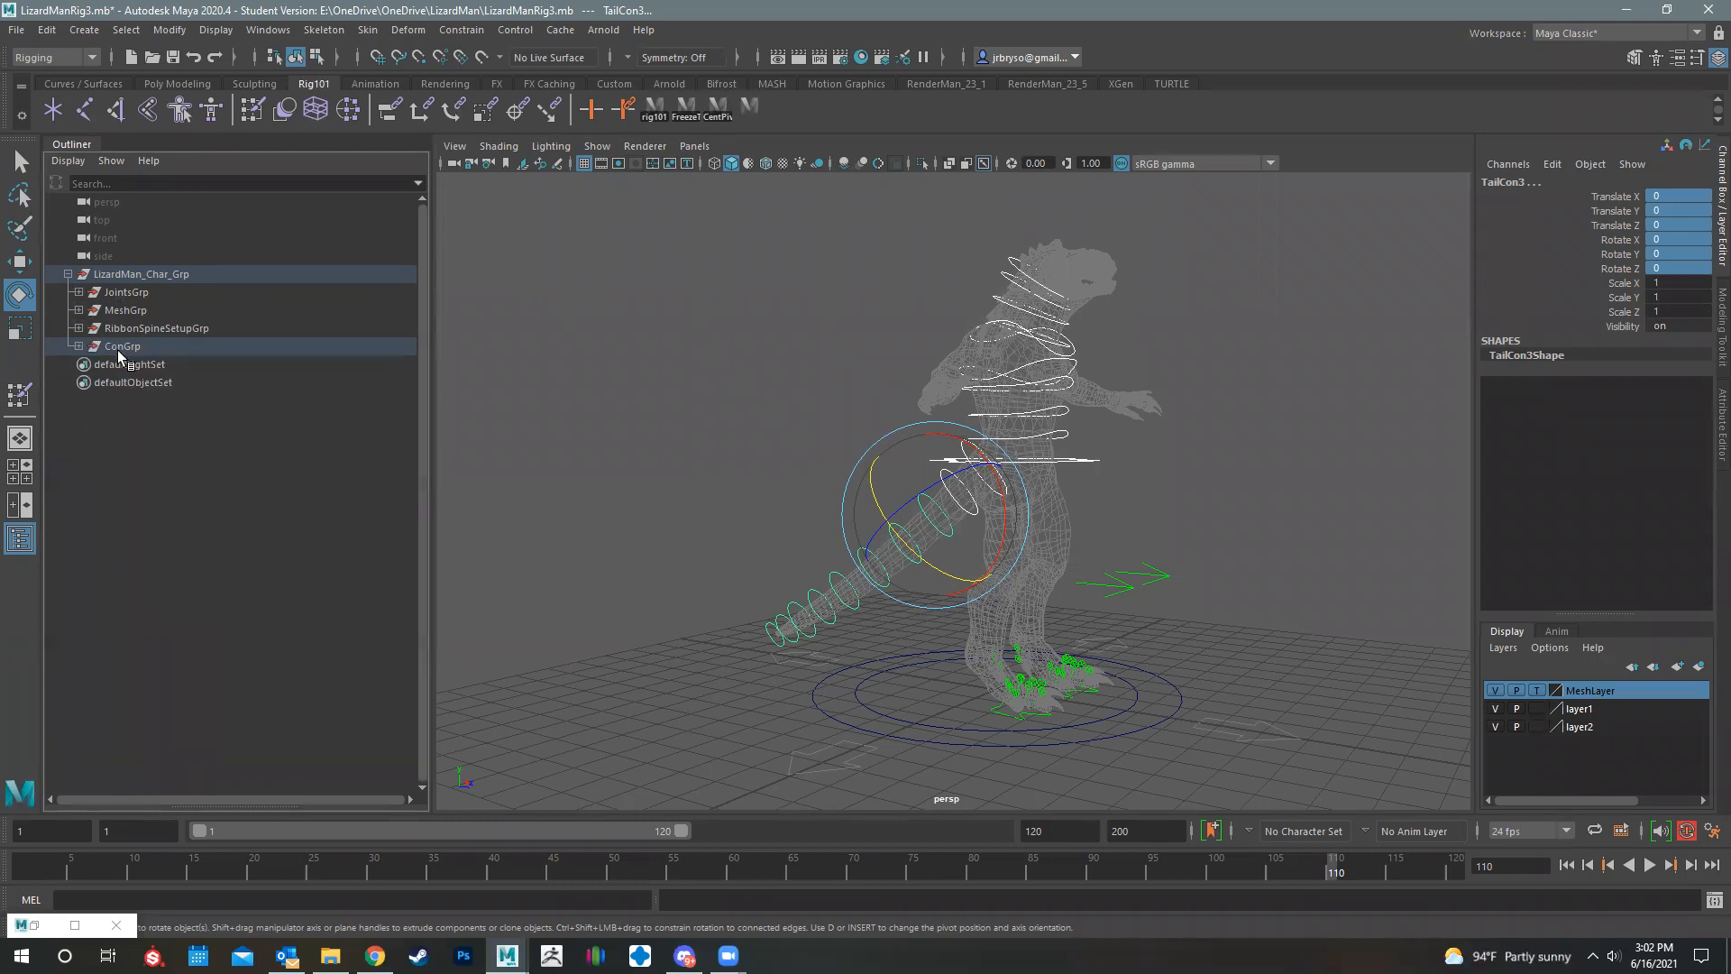
- Expand ConGrp and examine its control hierarchy, selecting RootCon, spine and neck controls, and TailOffsetGrp2 in turn
{"action": "left_click", "coordinate": [80, 346]}
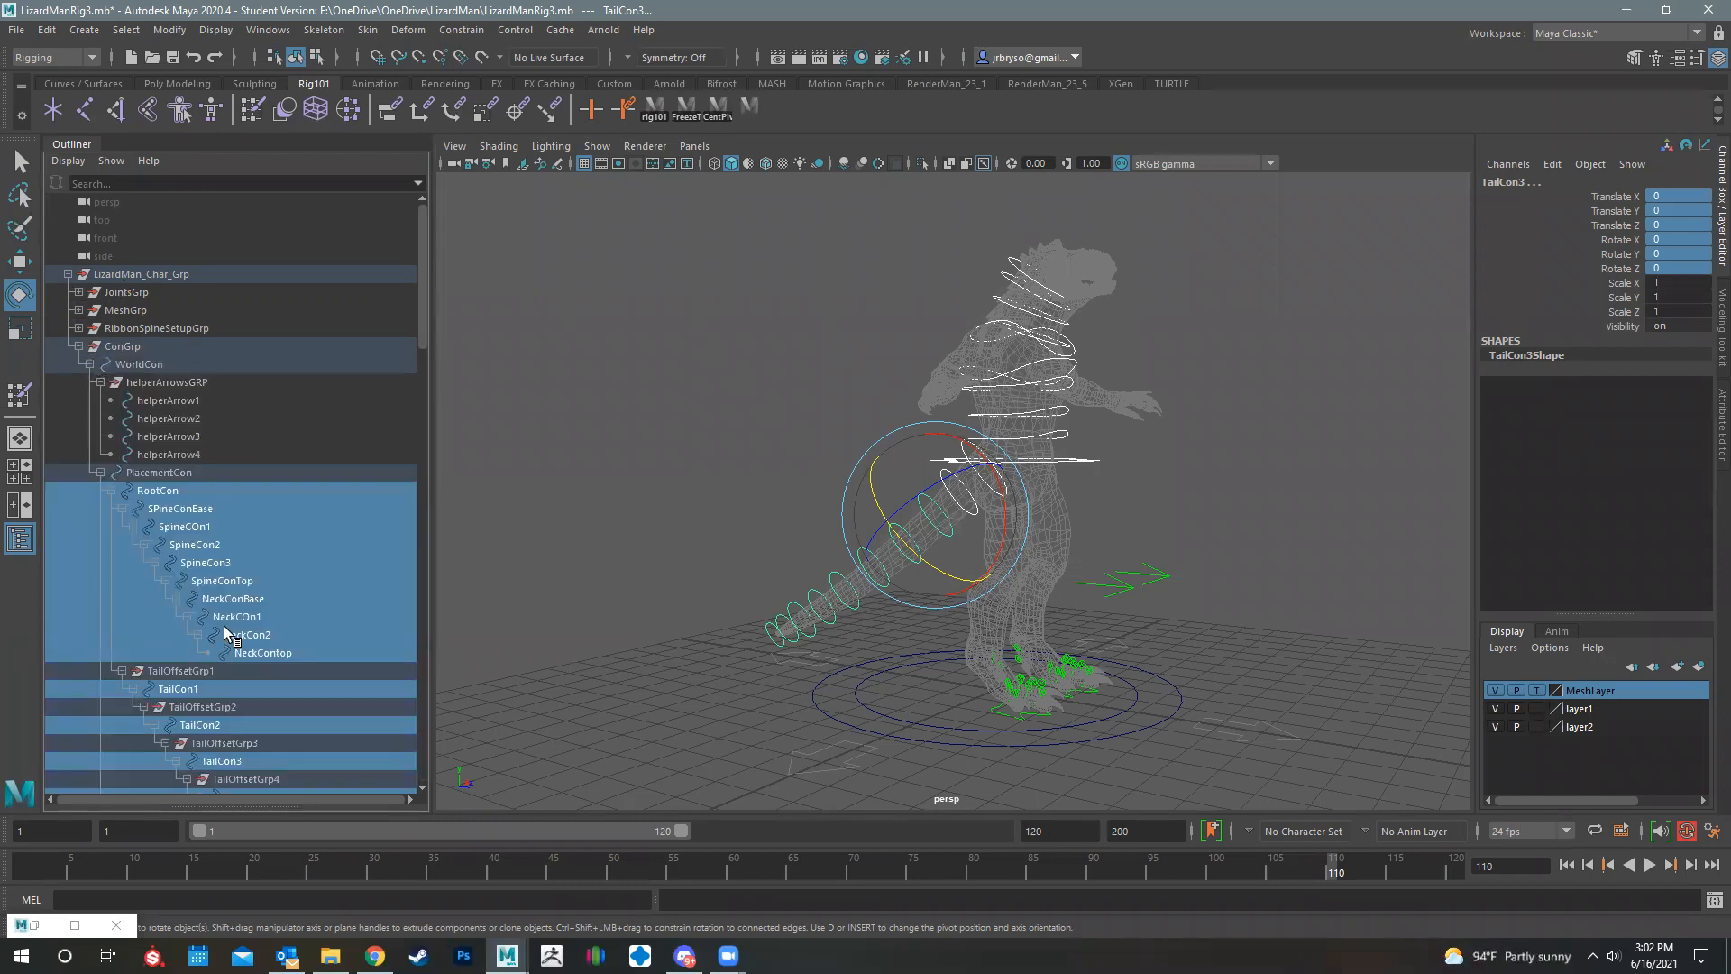
{"action": "left_click", "coordinate": [226, 633]}
{"action": "left_click", "coordinate": [177, 527]}
{"action": "left_click", "coordinate": [156, 490]}
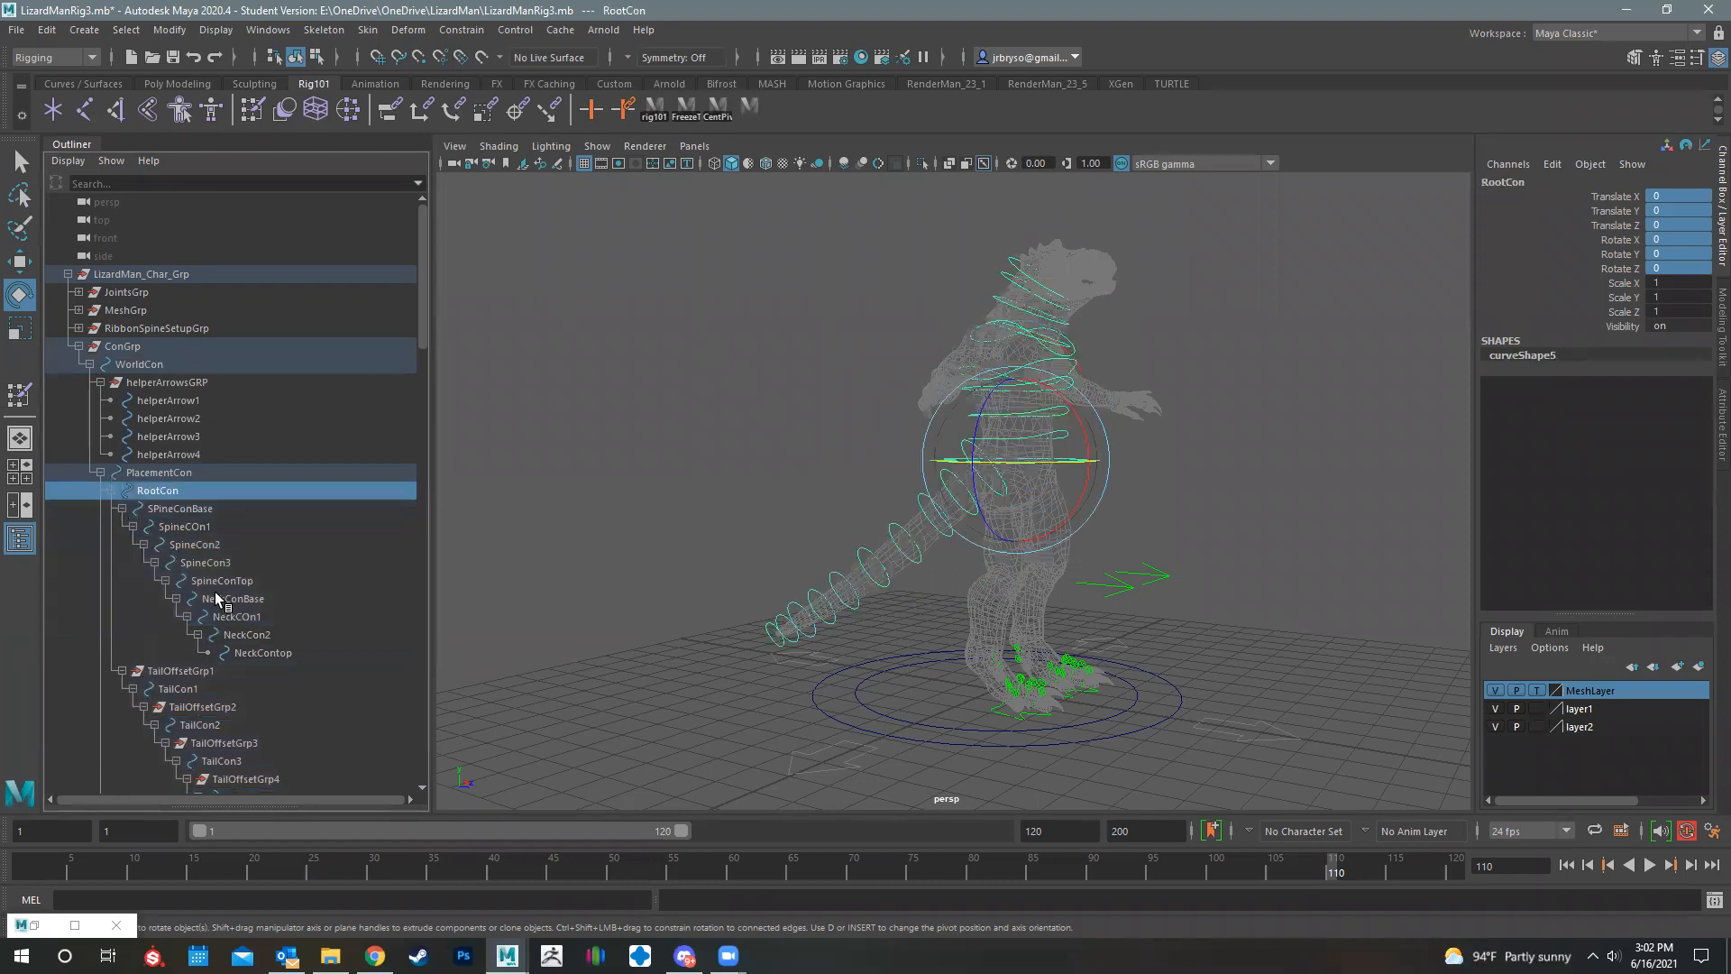
{"action": "left_click", "coordinate": [217, 581]}
{"action": "left_click", "coordinate": [201, 707]}
{"action": "scroll", "coordinate": [194, 750], "scroll_direction": "down", "scroll_amount": 5}
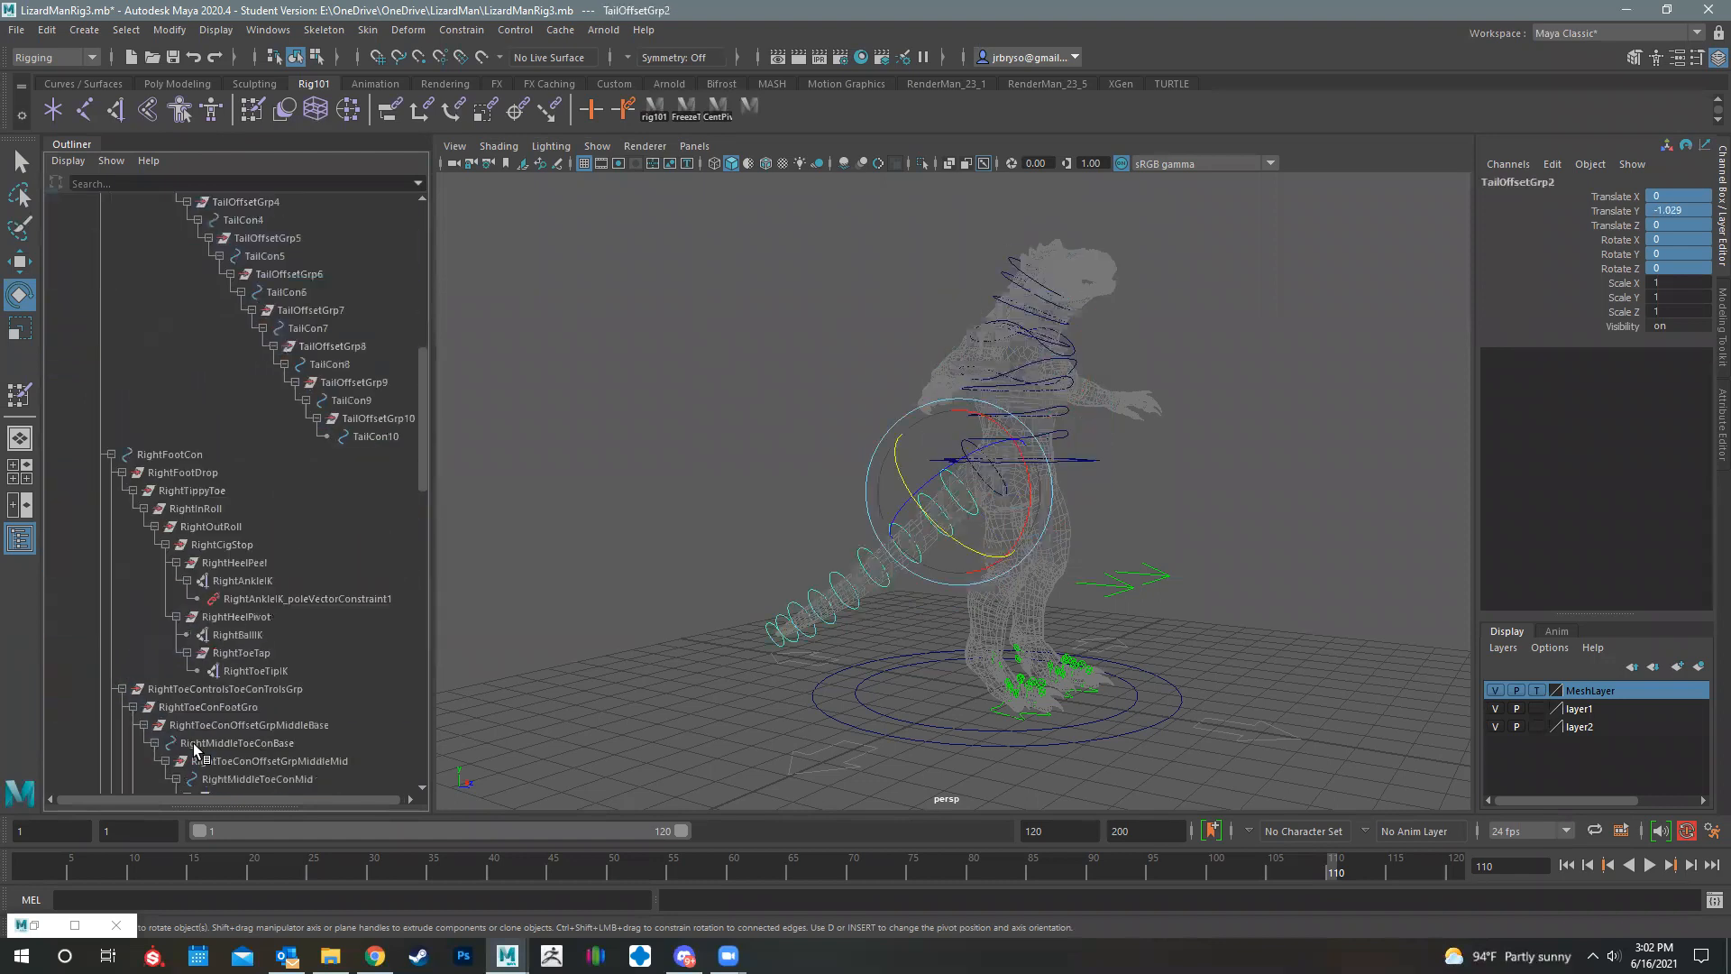